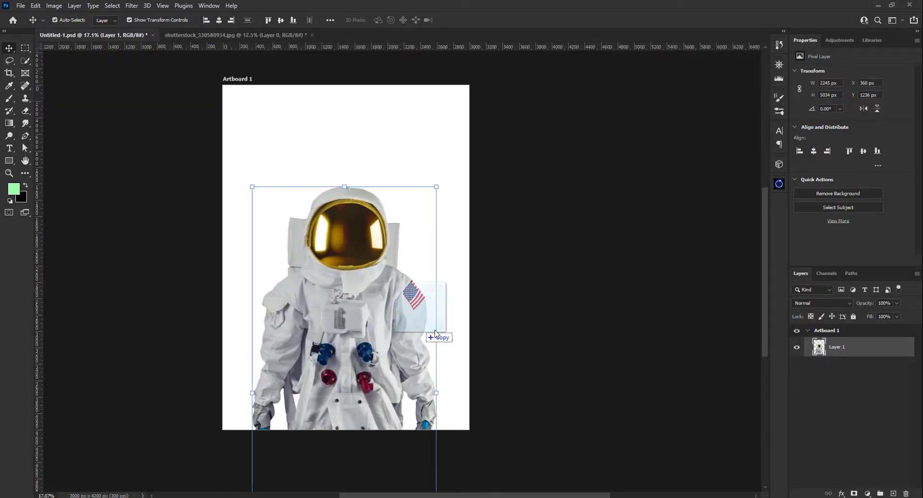
# Place, scale and rotate the background photo so it covers the artboard
pyautogui.moveTo(435, 331); pyautogui.dragTo(435, 331)
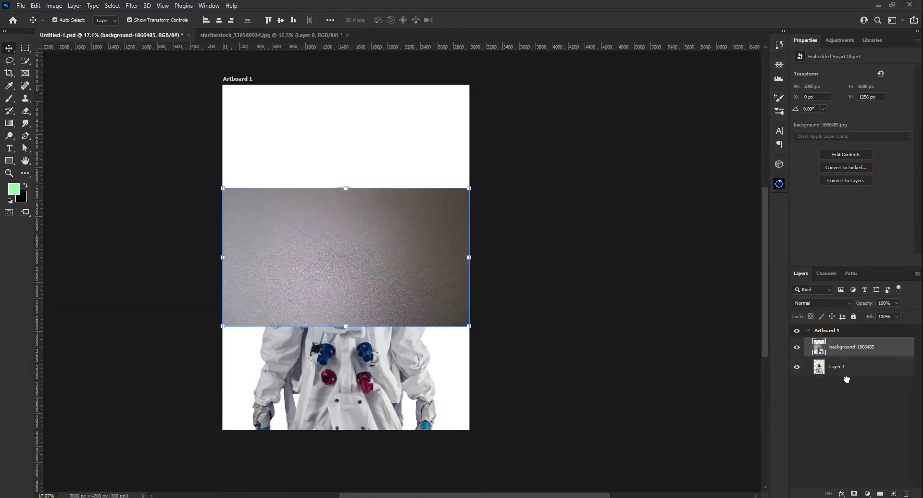
pyautogui.moveTo(847, 346); pyautogui.dragTo(847, 379)
pyautogui.moveTo(344, 139)
pyautogui.mouseDown()
pyautogui.moveTo(352, 96)
pyautogui.moveTo(351, 138)
pyautogui.mouseUp()
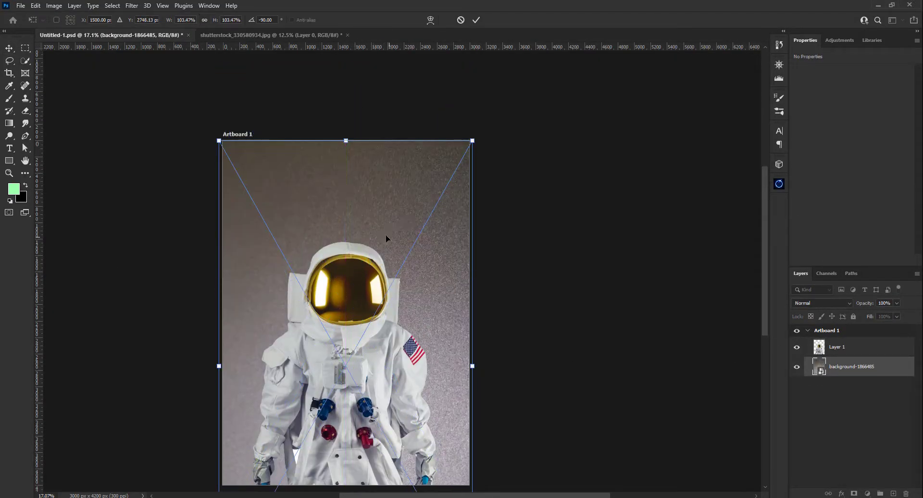
pyautogui.press('Return')
# Darken the background with a Levels adjustment and soften it with a Gaussian Blur
pyautogui.click(868, 494)
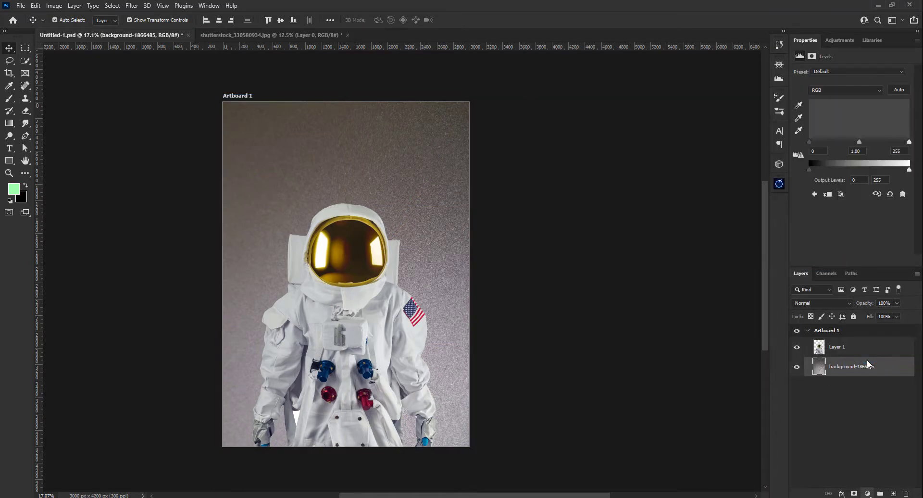
pyautogui.moveTo(817, 137); pyautogui.dragTo(838, 137)
pyautogui.click(132, 5)
pyautogui.moveTo(184, 128)
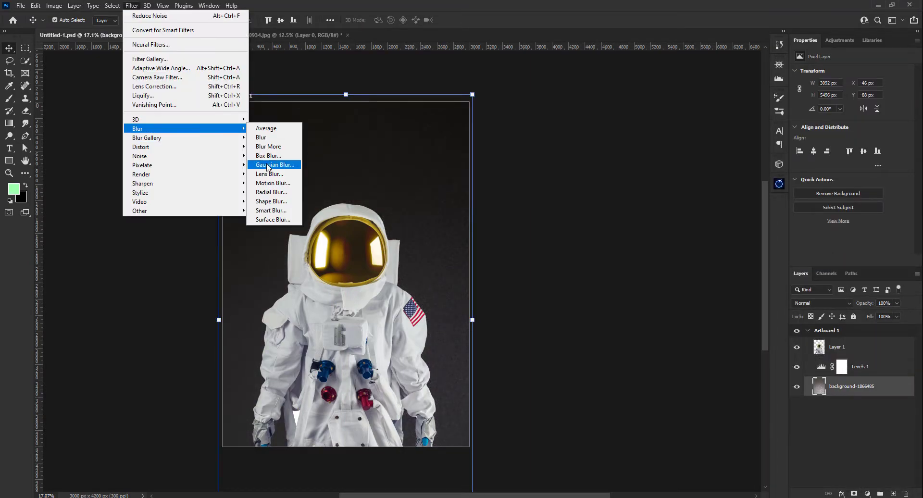
pyautogui.click(279, 165)
pyautogui.click(759, 164)
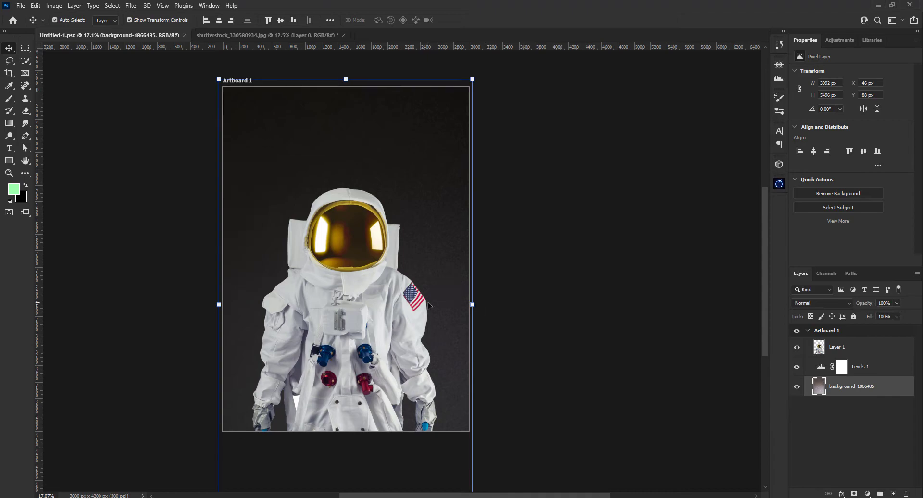
pyautogui.click(860, 366)
# Duplicate Levels 1 with a black mask and set a large 10–20% brush for the vignette
pyautogui.hotkey('ctrl', 'j')
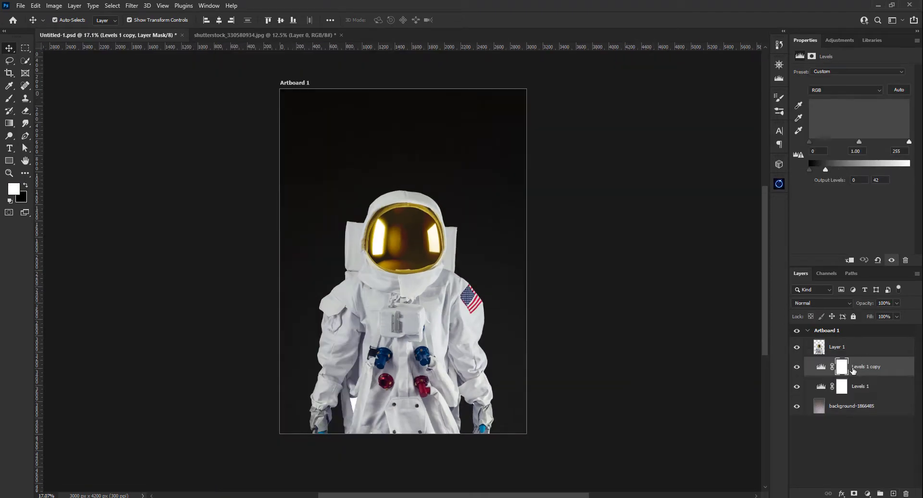
pyautogui.hotkey('ctrl', 'i')
pyautogui.press('b')
pyautogui.press('1')
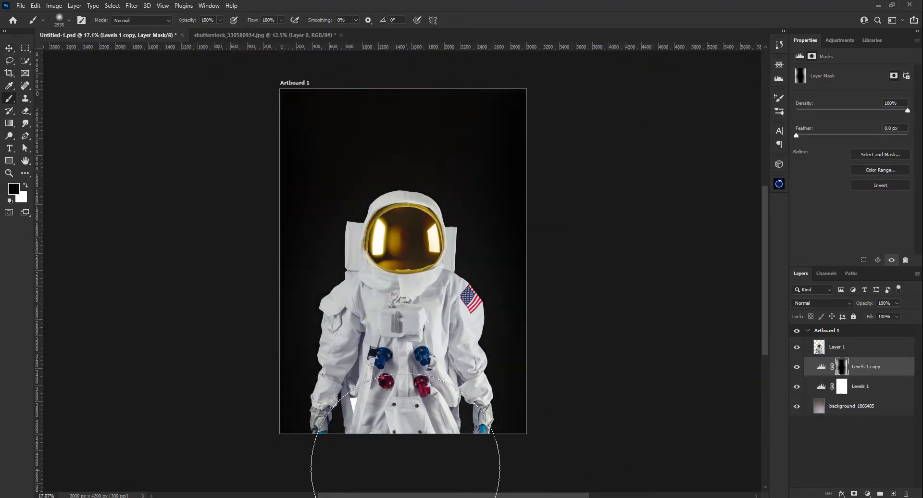
pyautogui.scroll(2, 502, 376)
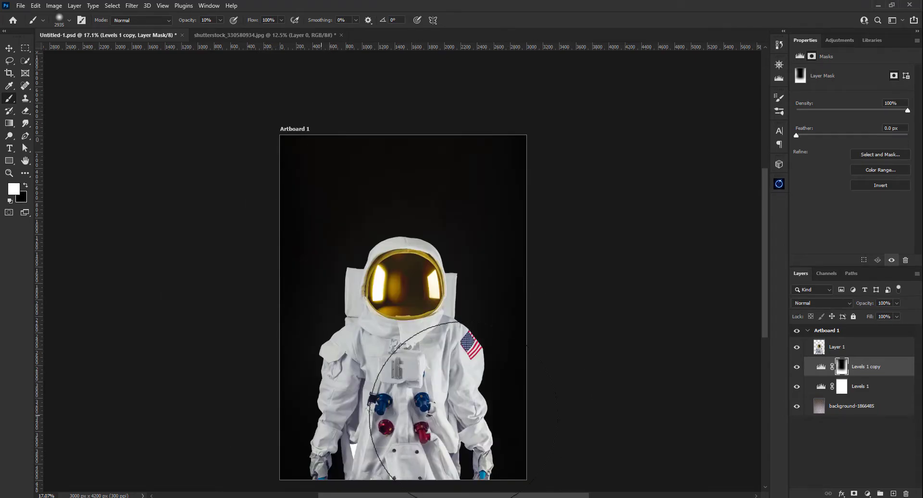
pyautogui.press('2')
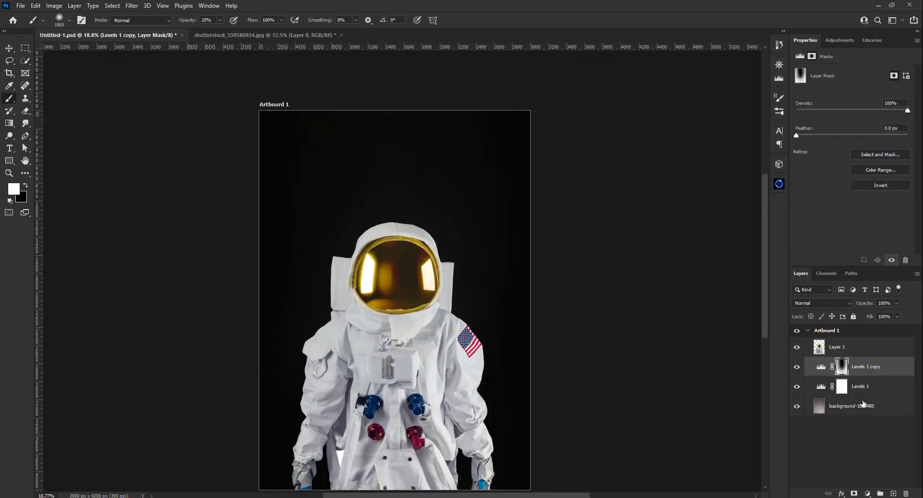
# Add an Exposure adjustment clipped to the astronaut layer to darken it
pyautogui.click(839, 347)
pyautogui.click(868, 493)
pyautogui.click(839, 389)
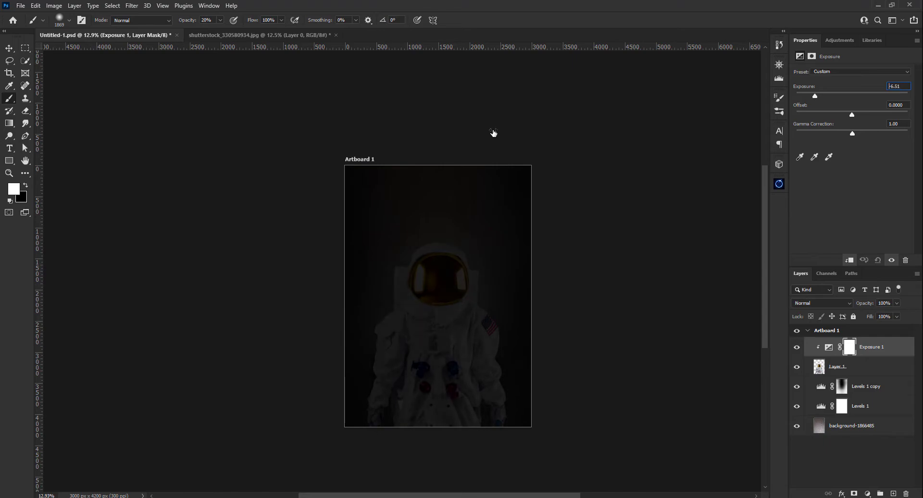
# Paint a soft white glow behind the helmet on the Levels 1 mask
pyautogui.scroll(1, 493, 133)
pyautogui.scroll(-1, 457, 320)
pyautogui.hotkey('alt', '[')
pyautogui.hotkey('alt', '[')
pyautogui.hotkey('alt', '[')
pyautogui.scroll(-1, 493, 131)
pyautogui.press('x')
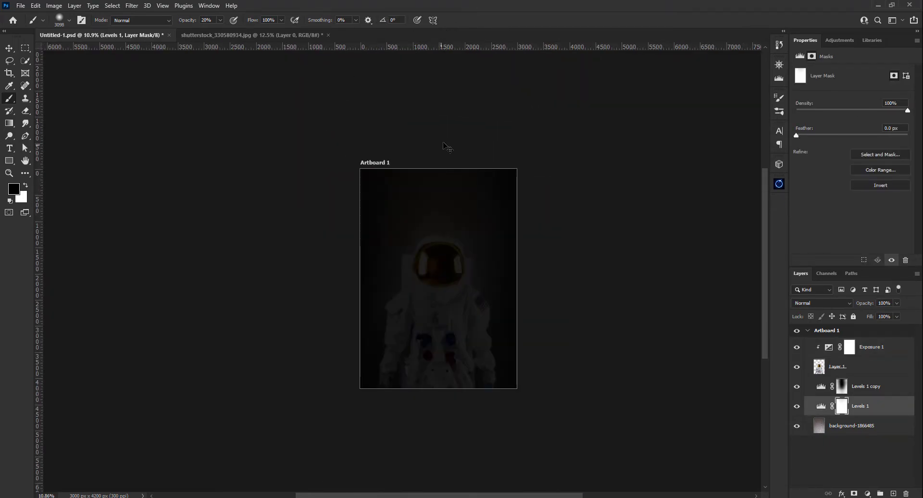
pyautogui.click(442, 210)
pyautogui.press('x')
pyautogui.press('1')
pyautogui.press('[')
pyautogui.press('2')
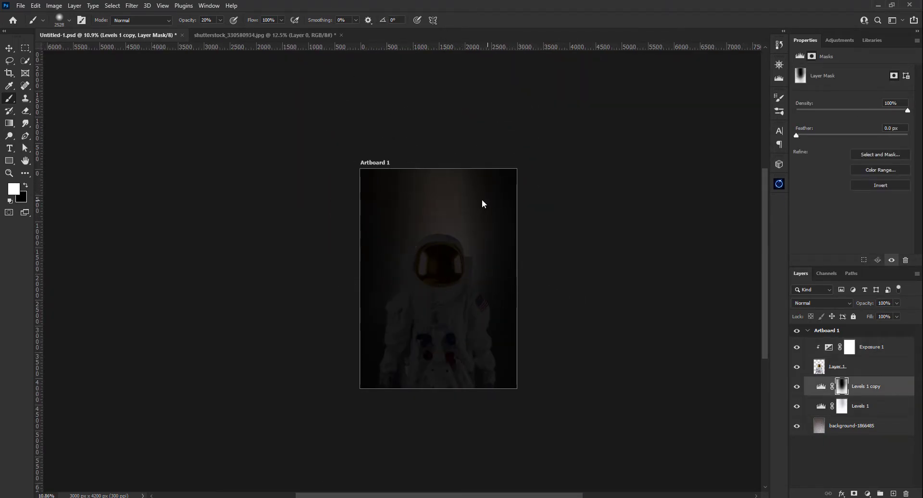
pyautogui.press('[')
pyautogui.scroll(3, 492, 257)
# Paint an arch of light over the astronaut and brighten the helmet on the Exposure 1 mask
pyautogui.click(849, 347)
pyautogui.press('0')
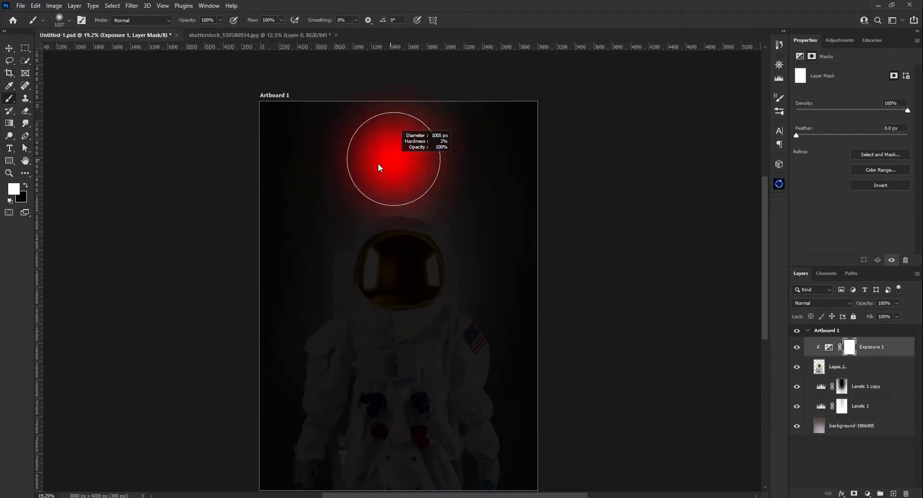
pyautogui.moveTo(319, 217); pyautogui.dragTo(475, 171)
pyautogui.scroll(-2, 377, 286)
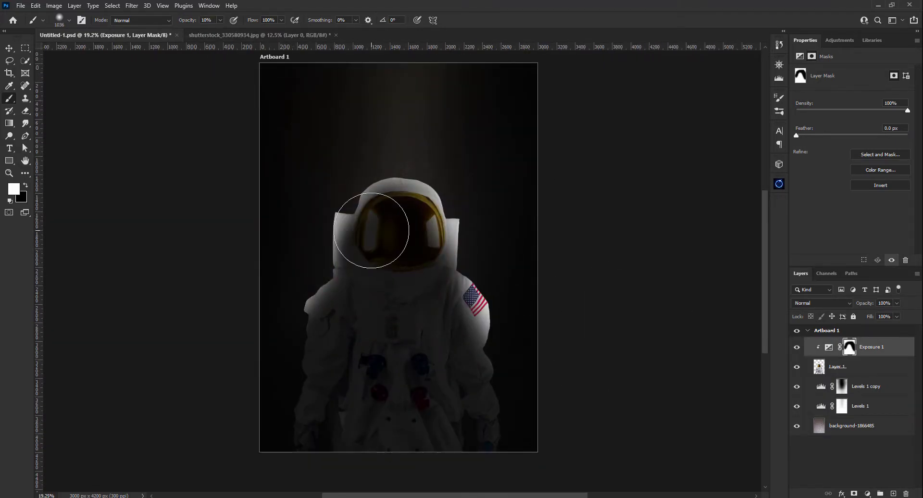
pyautogui.press('x')
pyautogui.moveTo(371, 230); pyautogui.dragTo(434, 196)
# Add a clipped Levels 2 with output around 48, masked to reveal the upper astronaut
pyautogui.press('x')
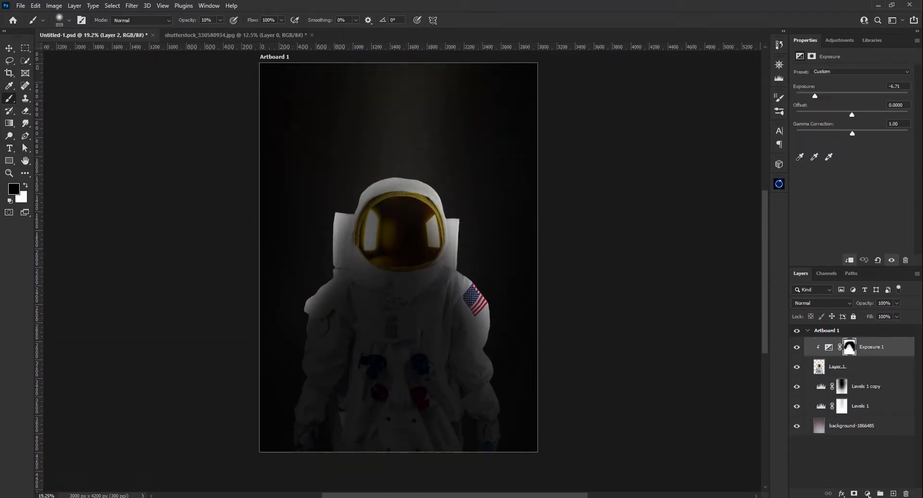
pyautogui.moveTo(909, 169); pyautogui.dragTo(832, 169)
pyautogui.click(850, 346)
pyautogui.press('3')
pyautogui.moveTo(413, 227)
pyautogui.mouseDown()
pyautogui.moveTo(392, 268)
pyautogui.moveTo(377, 243)
pyautogui.moveTo(383, 198)
pyautogui.mouseUp()
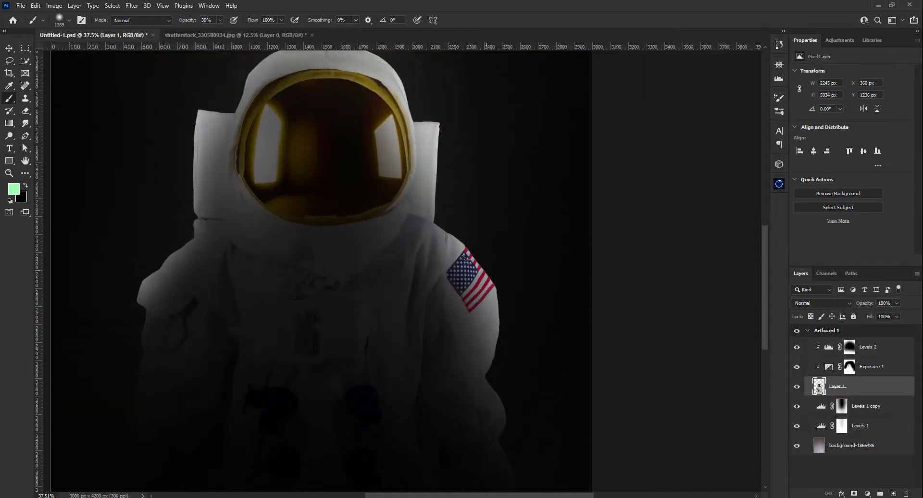
# Outline the shoulder flag and load the astronaut's outline as a selection
pyautogui.moveTo(456, 293); pyautogui.dragTo(467, 241)
pyautogui.rightClick(472, 271)
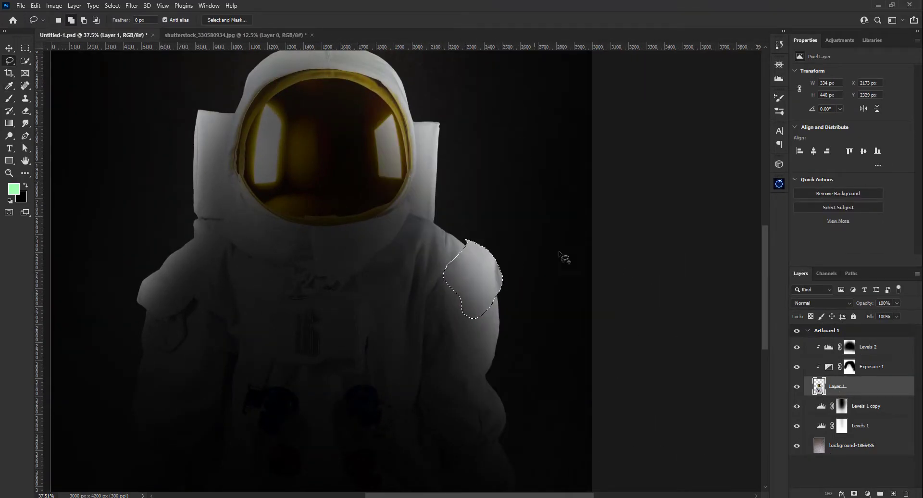
pyautogui.keyDown('ctrl'); pyautogui.click(820, 386); pyautogui.keyUp('ctrl')
pyautogui.scroll(2, 475, 253)
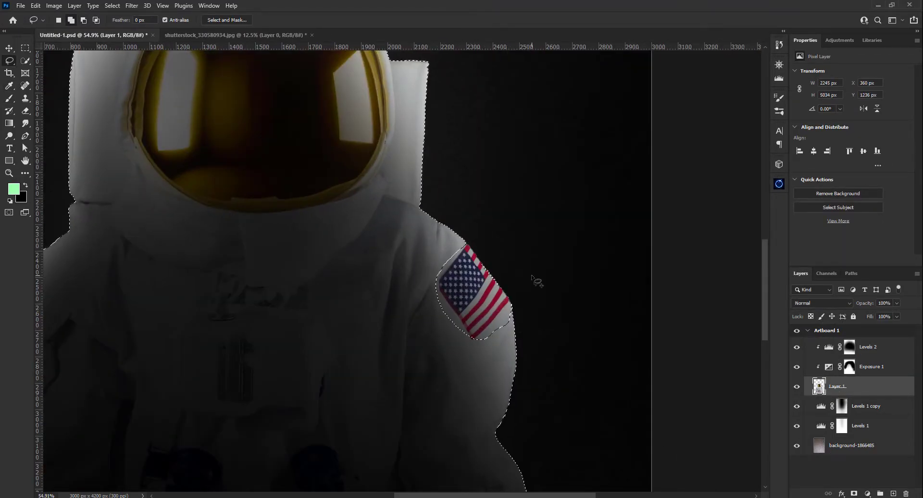
pyautogui.scroll(2, 480, 269)
# Select the flag patch and Content-Aware Fill it twice
pyautogui.moveTo(453, 251); pyautogui.dragTo(452, 248)
pyautogui.hotkey('shift', 'BackSpace')
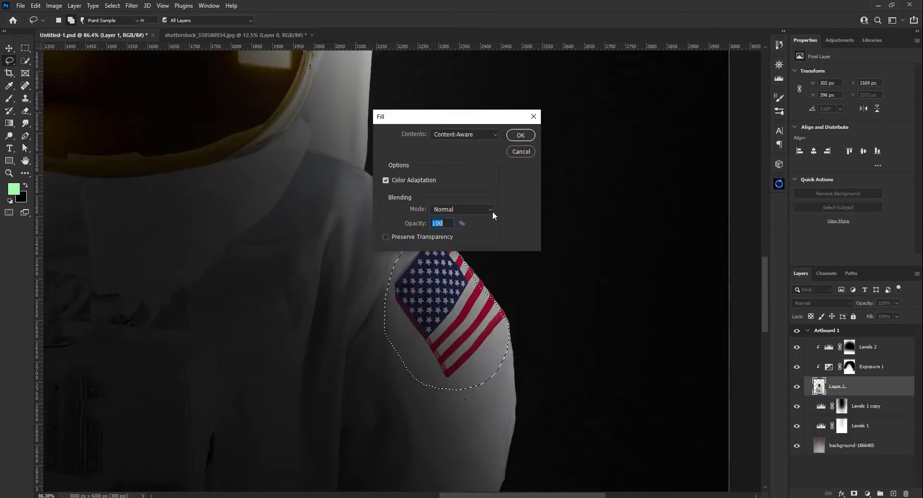
pyautogui.click(521, 136)
pyautogui.hotkey('shift', 'BackSpace')
pyautogui.click(521, 136)
# Clone suit fabric over the remaining red marks on the shoulder
pyautogui.scroll(-1, 581, 333)
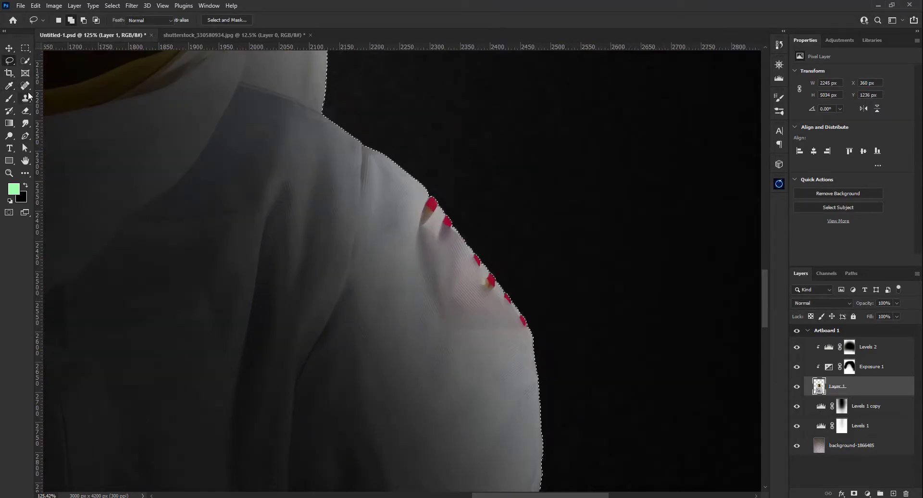
pyautogui.press('s')
pyautogui.moveTo(426, 197); pyautogui.dragTo(483, 286)
pyautogui.hotkey('ctrl', '0')
# Darken the right shoulder and gold visor by painting on the Exposure 1 mask
pyautogui.click(855, 365)
pyautogui.press('b')
pyautogui.press('d')
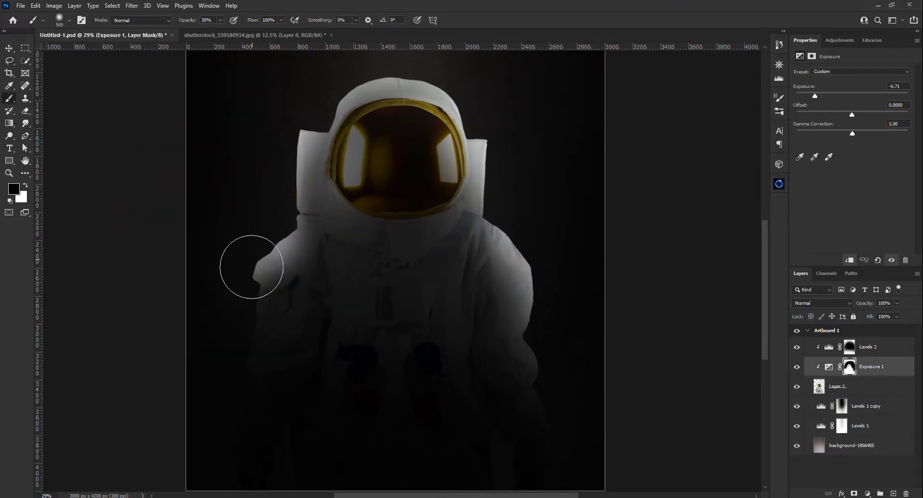
pyautogui.click(849, 353)
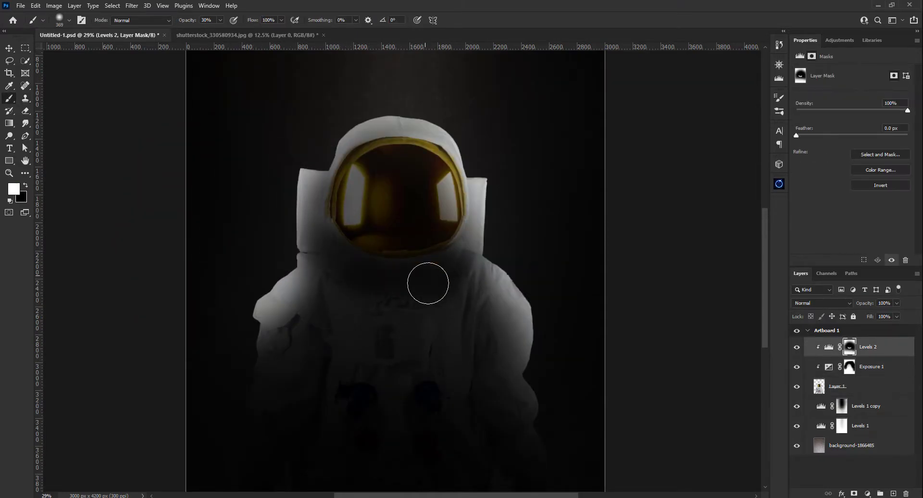
pyautogui.scroll(-1, 477, 289)
pyautogui.hotkey('alt', '[')
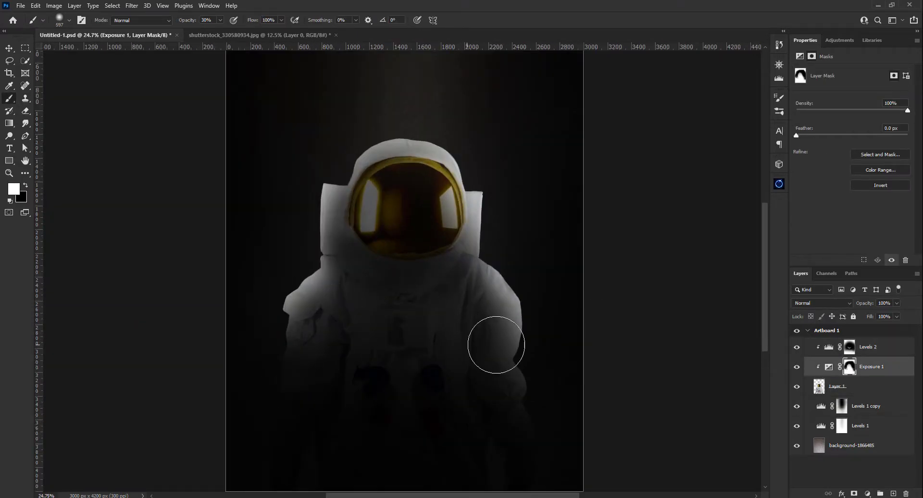
pyautogui.scroll(1, 417, 313)
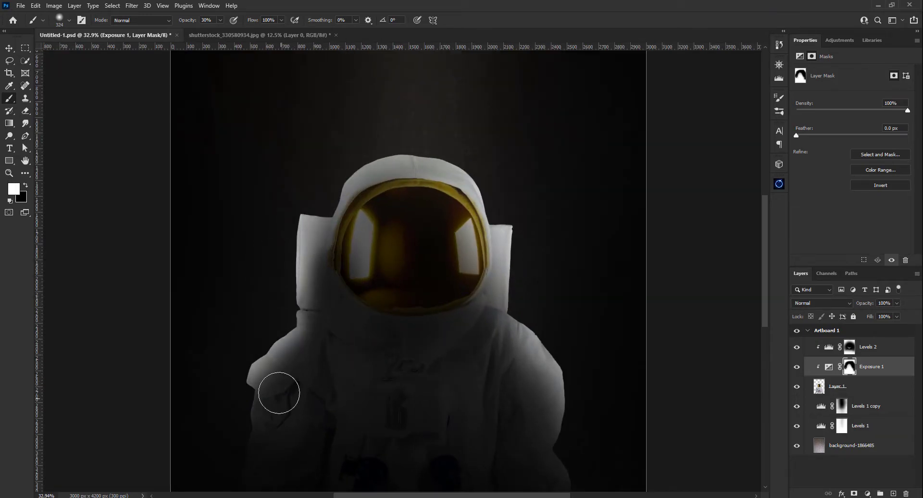
pyautogui.moveTo(529, 380)
pyautogui.mouseDown()
pyautogui.moveTo(459, 233)
pyautogui.moveTo(393, 266)
pyautogui.mouseUp()
pyautogui.scroll(2, 429, 294)
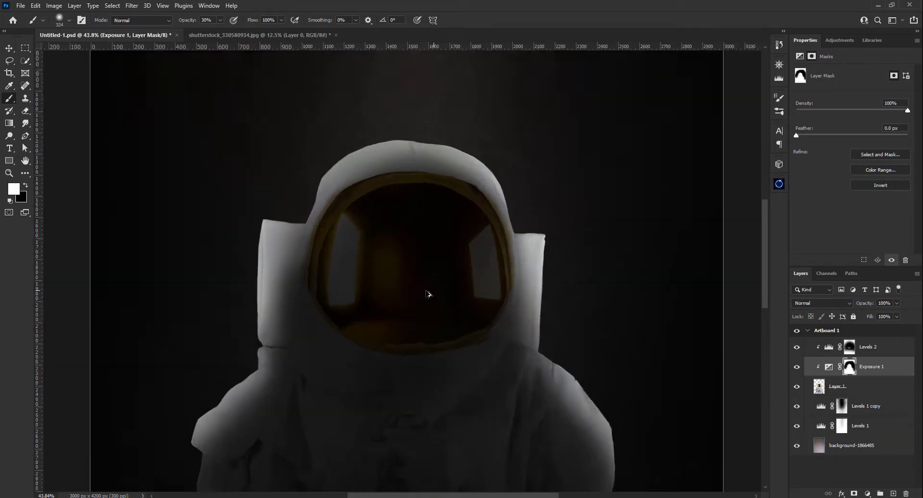
# Start a Pen path along the visor's left inner rim on the astronaut layer
pyautogui.hotkey('alt', '[')
pyautogui.press('p')
pyautogui.scroll(3, 274, 316)
pyautogui.moveTo(273, 323); pyautogui.dragTo(277, 311)
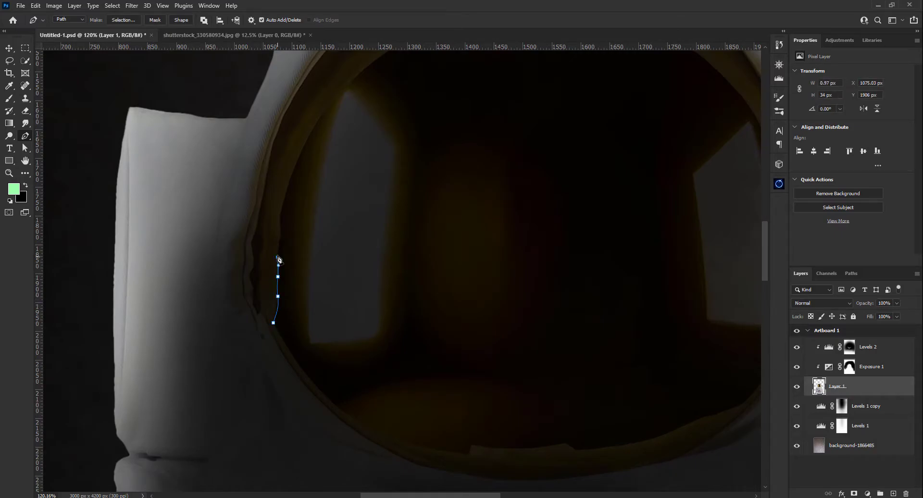
# Trace the visor's rim with the Pen, continuing across the top and down the right side
pyautogui.moveTo(277, 245); pyautogui.dragTo(280, 216)
pyautogui.scroll(3, 330, 255)
pyautogui.moveTo(425, 166); pyautogui.dragTo(466, 150)
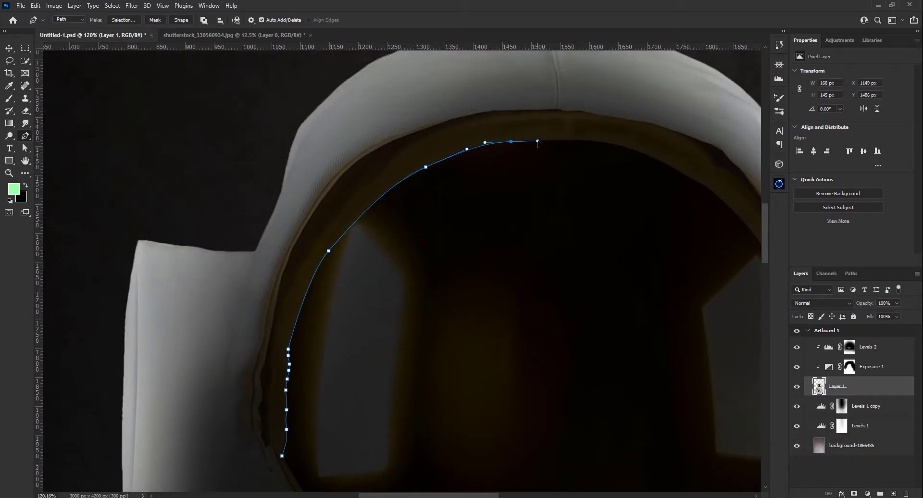
pyautogui.moveTo(638, 152); pyautogui.dragTo(667, 162)
pyautogui.hscroll(5, 529, 240)
pyautogui.click(461, 136)
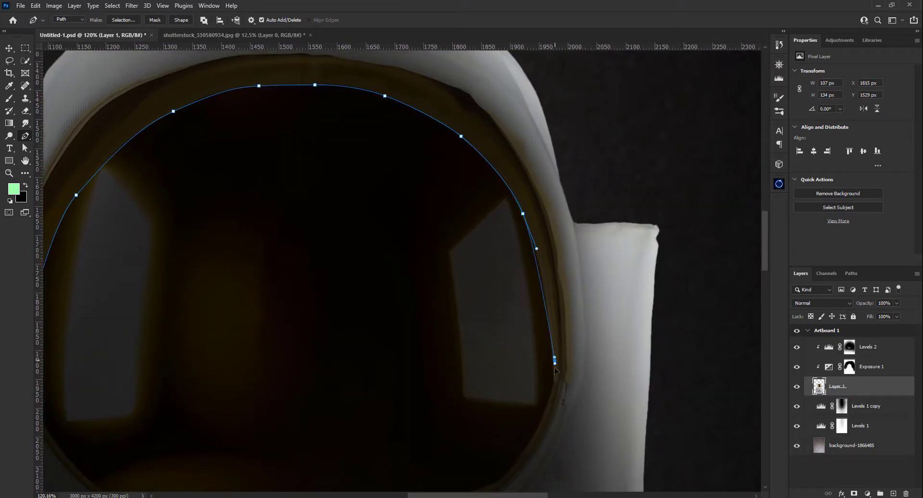
pyautogui.scroll(-3, 555, 361)
pyautogui.hscroll(-1, 555, 361)
pyautogui.click(597, 246)
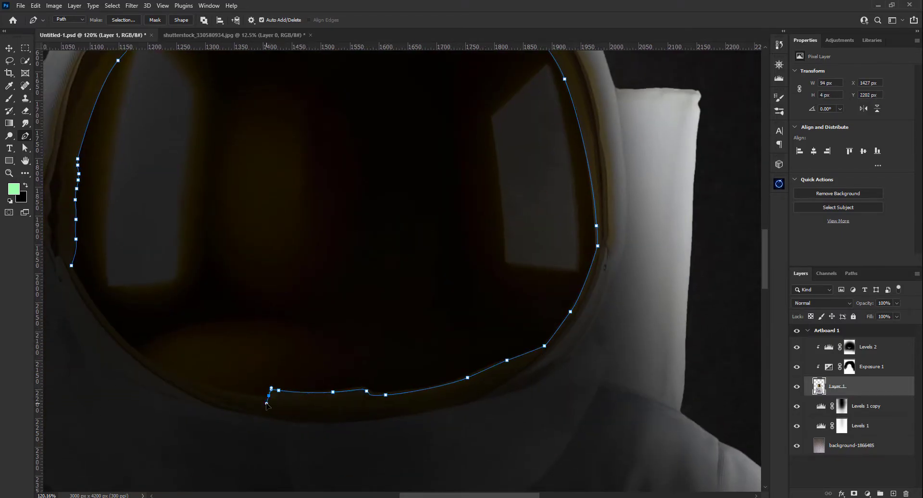
# Convert the visor path to a selection and mask the visor out of Layer 1
pyautogui.rightClick(243, 260)
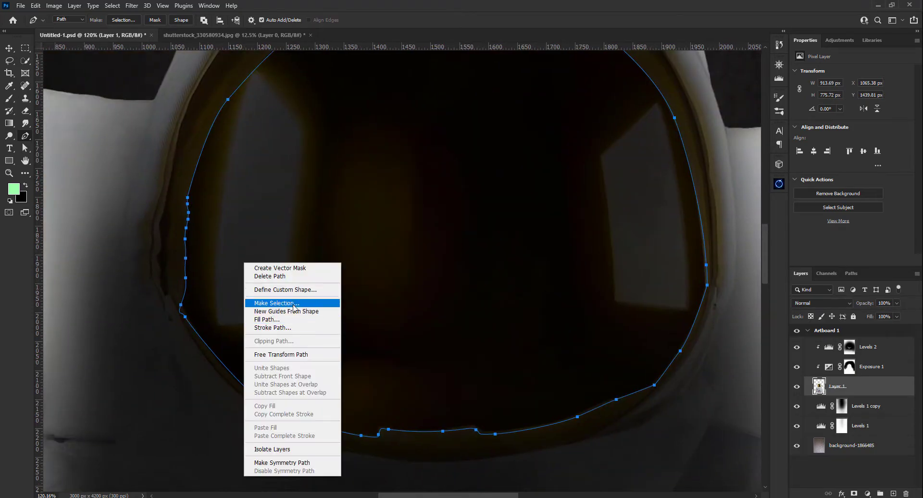
pyautogui.click(268, 294)
pyautogui.press('Return')
pyautogui.press('l')
pyautogui.scroll(3, 211, 334)
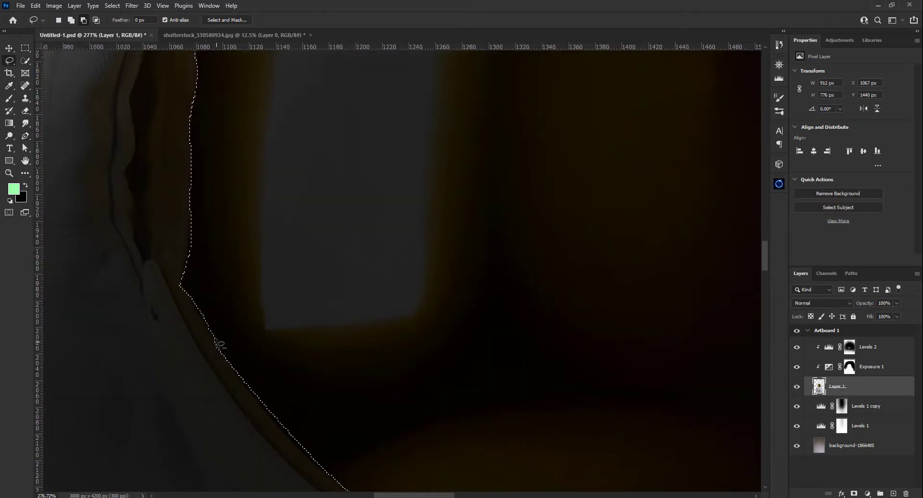
pyautogui.scroll(-3, 211, 335)
pyautogui.scroll(-2, 472, 307)
pyautogui.keyDown('alt'); pyautogui.click(854, 494); pyautogui.keyUp('alt')
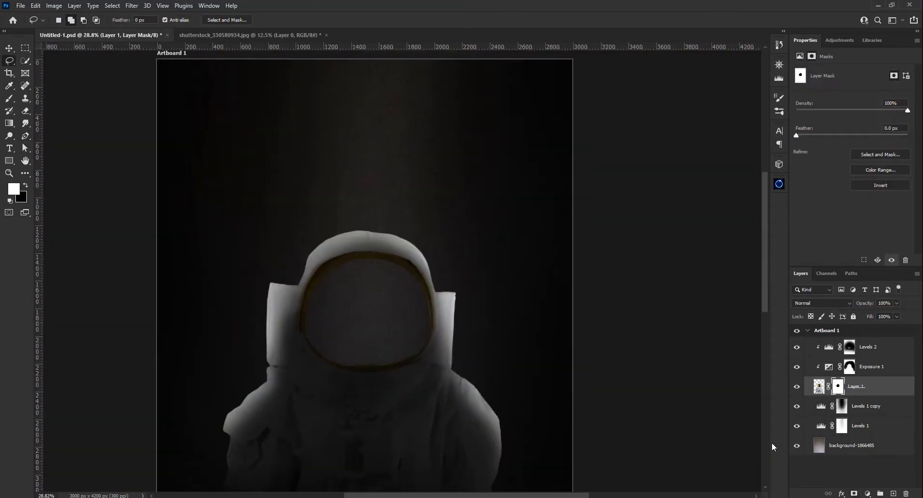
pyautogui.scroll(2, 395, 266)
# Set Yellows lightness to -100 in a clipped Hue/Saturation and paint the visor solid black
pyautogui.scroll(1, 395, 265)
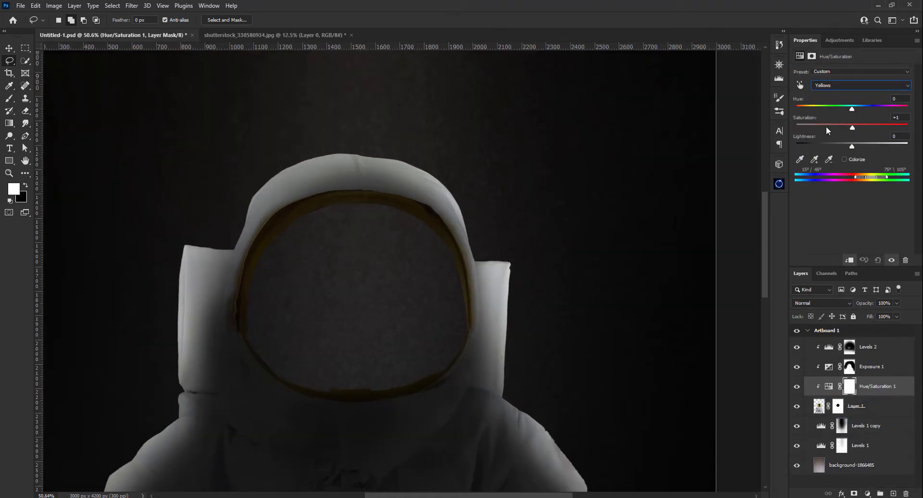
pyautogui.moveTo(798, 143); pyautogui.dragTo(775, 148)
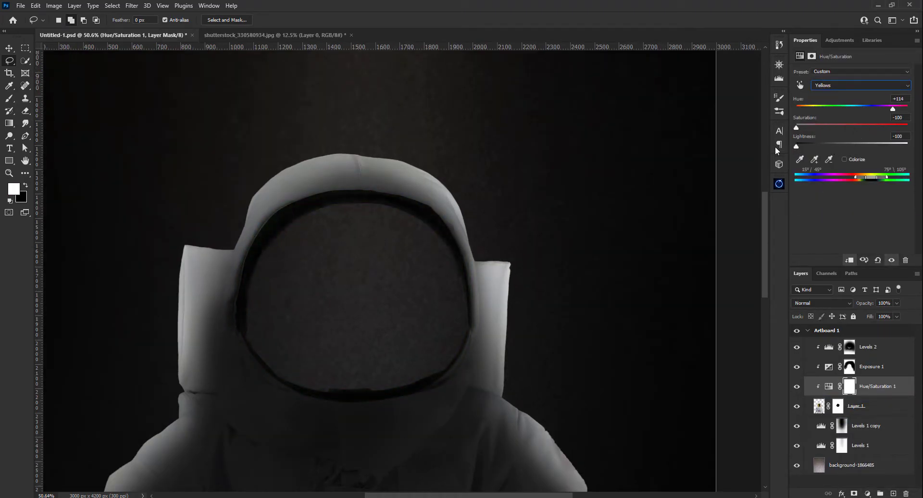
pyautogui.scroll(2, 409, 243)
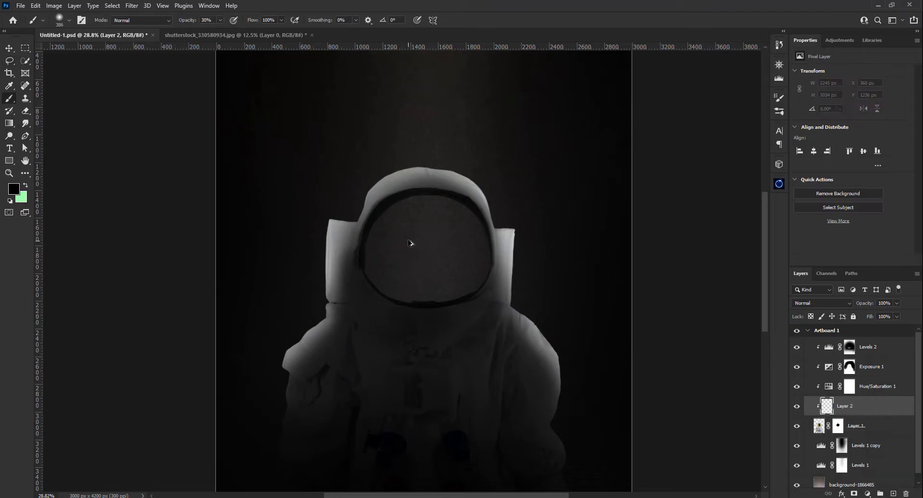
pyautogui.hotkey('ctrl', '[')
pyautogui.moveTo(413, 231); pyautogui.dragTo(470, 272)
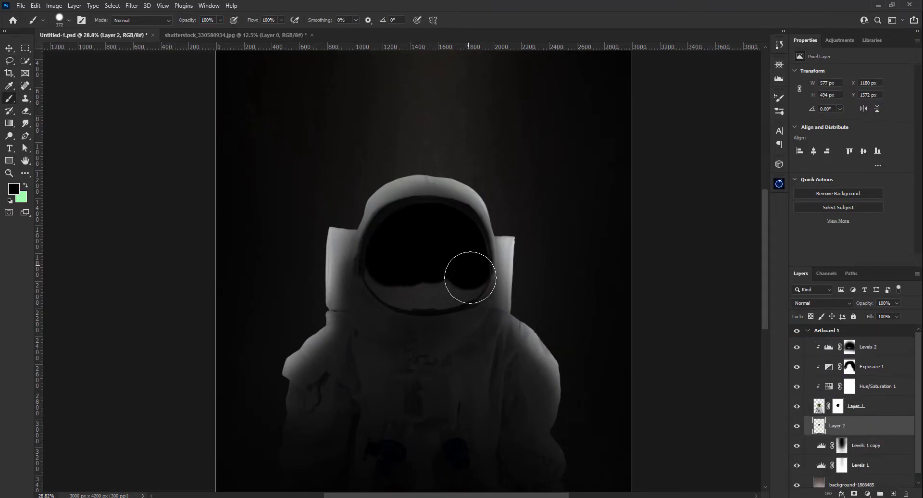
# Add a new layer clipped to the astronaut and give it a layer mask
pyautogui.hotkey('ctrl', 'shift', 'alt', 'n')
pyautogui.hotkey('ctrl', 'alt', 'g')
pyautogui.press(']')
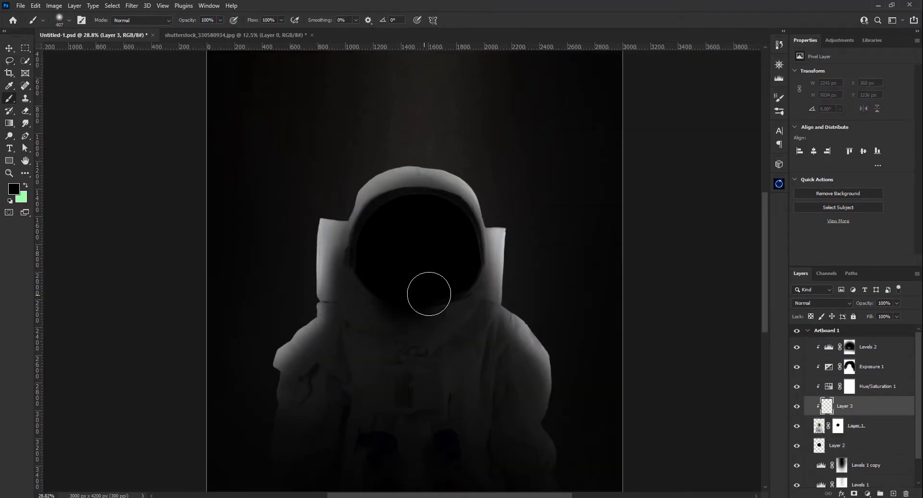
pyautogui.scroll(-1, 408, 294)
pyautogui.click(854, 494)
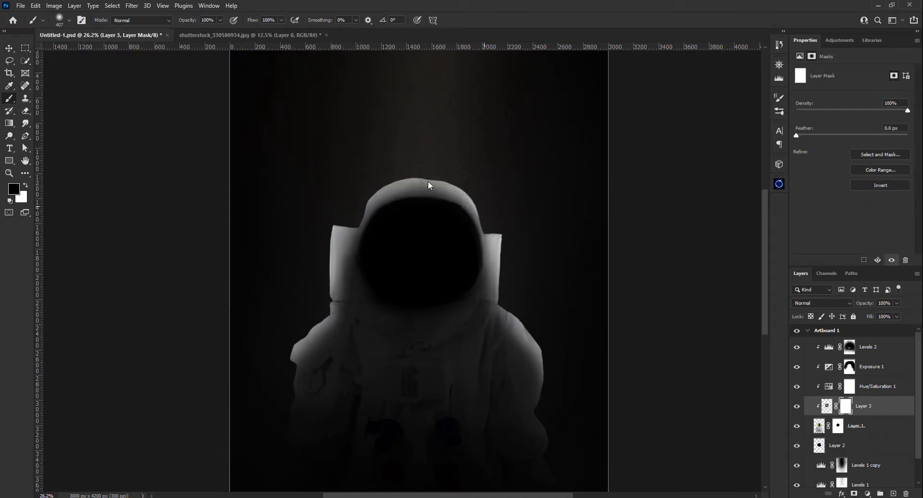
pyautogui.scroll(2, 448, 327)
# Group the layers into 'astronaut' and 'bg' groups
pyautogui.hotkey('ctrl', 'g')
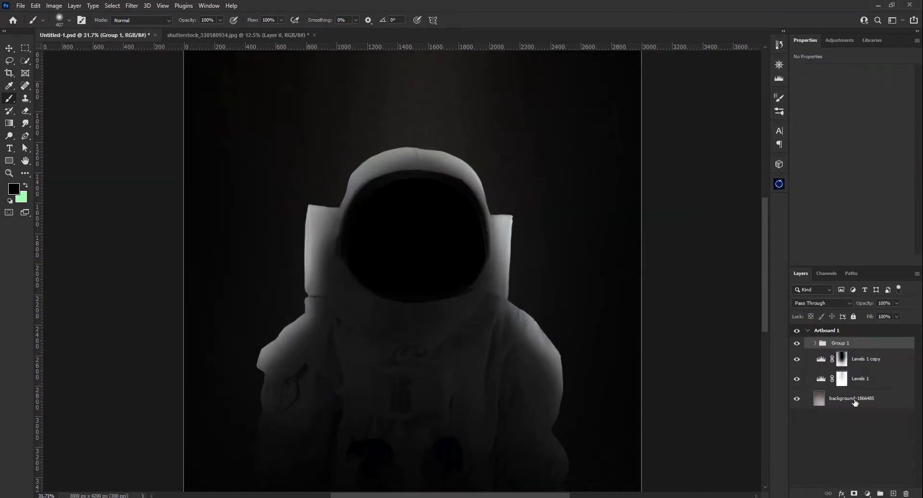
pyautogui.hotkey('ctrl', 'g')
pyautogui.doubleClick(847, 354)
pyautogui.write('bo')
pyautogui.click(815, 343)
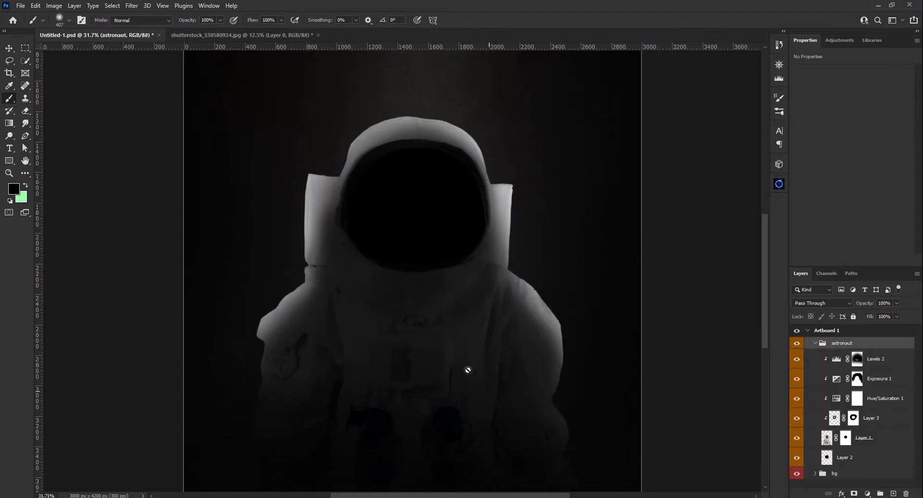
pyautogui.scroll(-2, 468, 371)
pyautogui.scroll(-2, 439, 343)
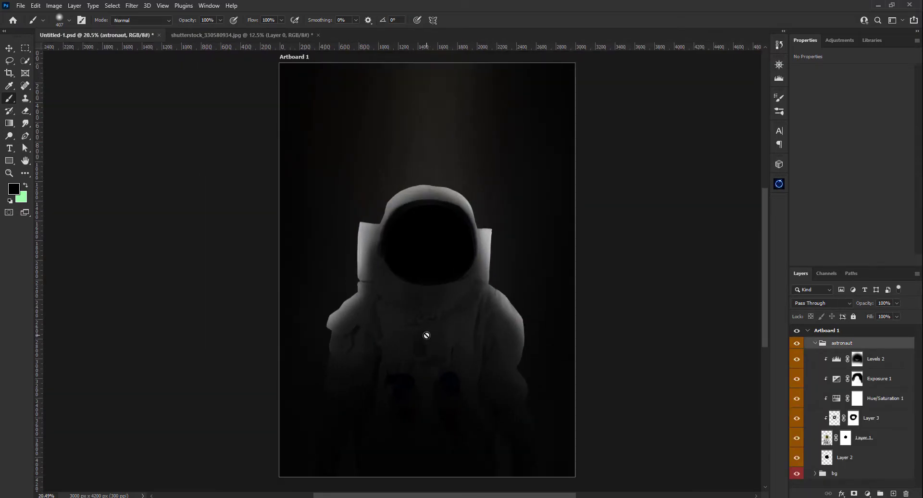
pyautogui.click(815, 343)
# Add a new empty layer inside the bg group
pyautogui.click(815, 473)
pyautogui.click(893, 493)
pyautogui.scroll(-2, 412, 207)
pyautogui.click(69, 20)
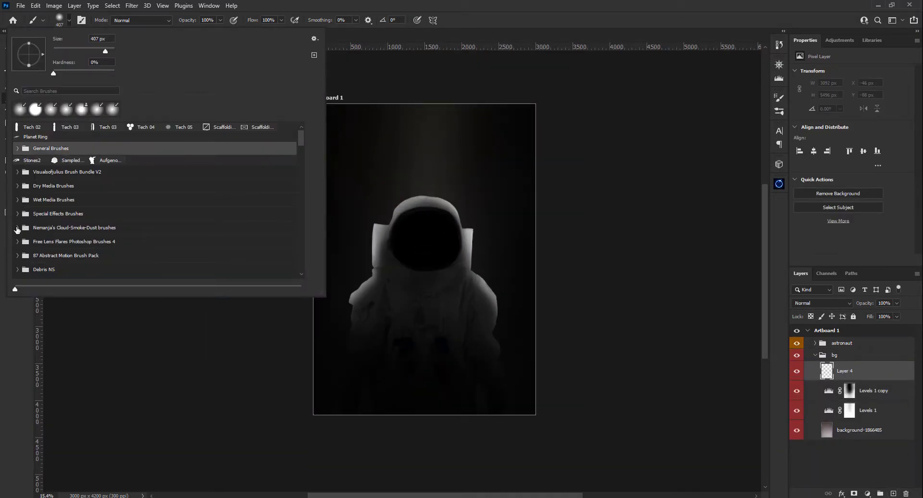
# Paint 20% white smoke above the astronaut and mask parts of it away
pyautogui.press('Return')
pyautogui.press('2')
pyautogui.moveTo(423, 201)
pyautogui.mouseDown()
pyautogui.moveTo(403, 144)
pyautogui.moveTo(483, 124)
pyautogui.moveTo(229, 127)
pyautogui.mouseUp()
pyautogui.scroll(2, 229, 127)
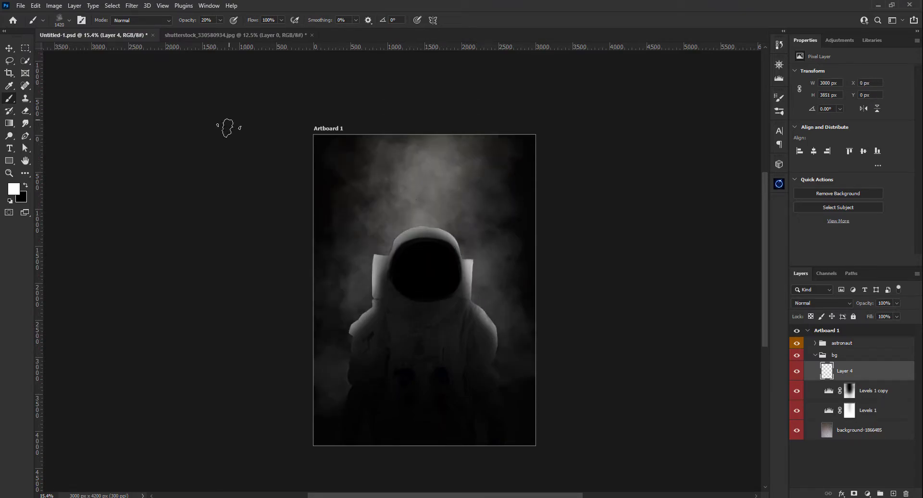
pyautogui.click(853, 493)
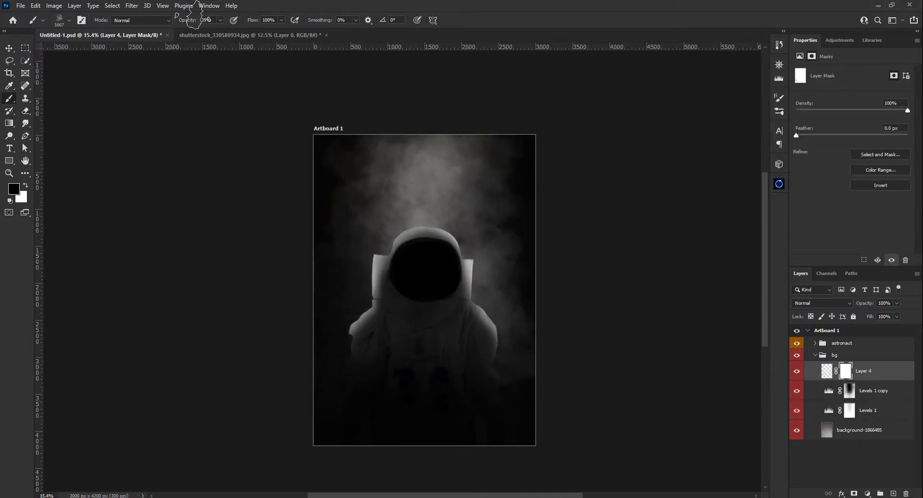
pyautogui.click(405, 195)
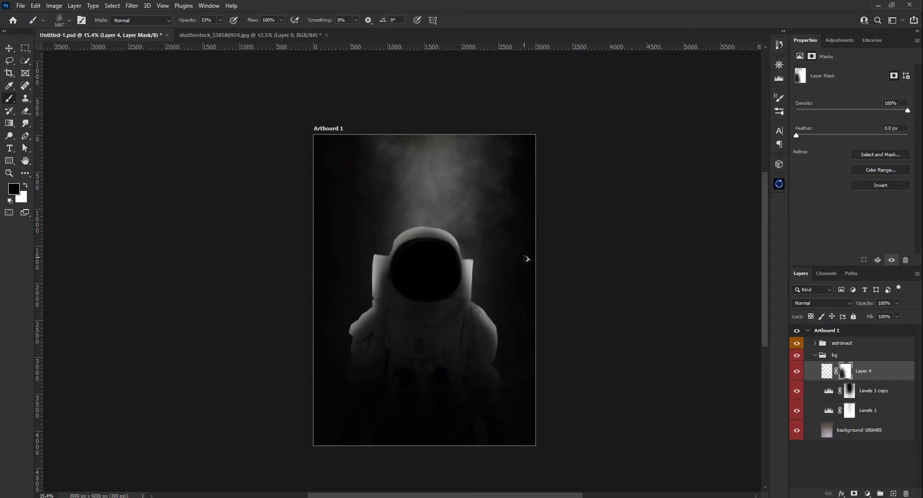
pyautogui.click(462, 193)
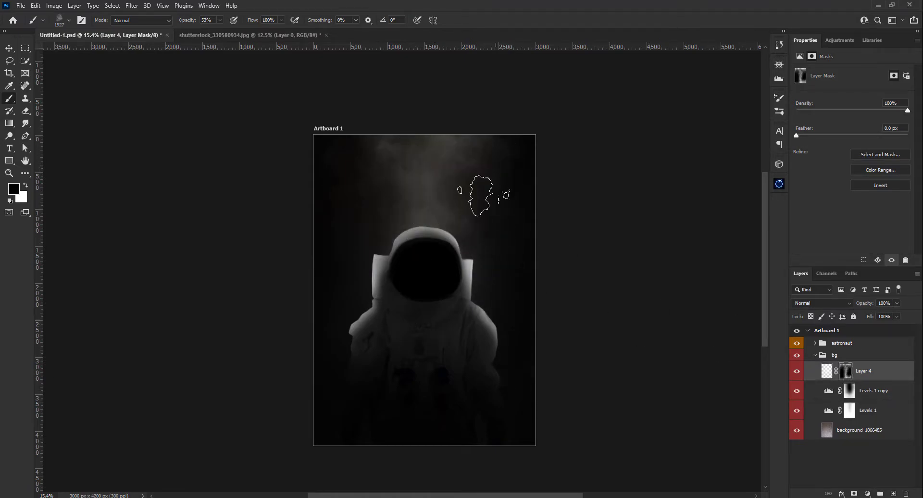
# Add Layer 5 above the smoke and pick a particle brush from the presets
pyautogui.hotkey('ctrl', 'shift', 'alt', 'n')
pyautogui.click(69, 20)
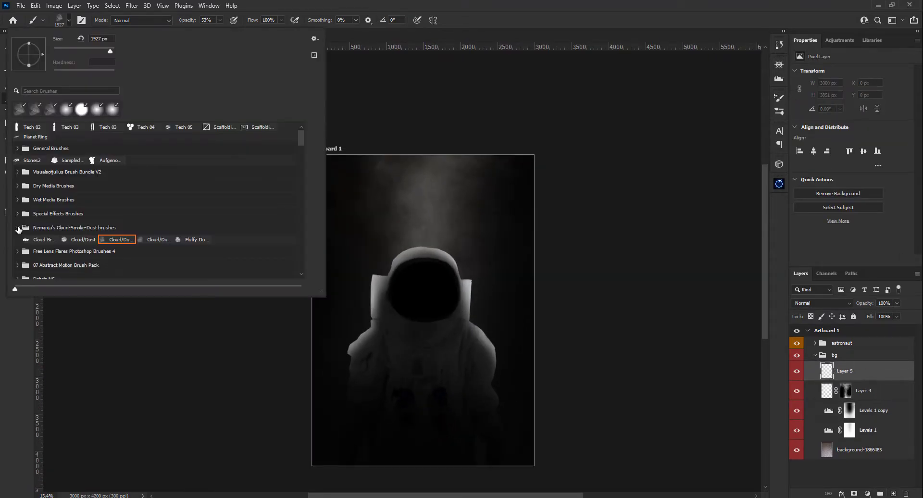
pyautogui.click(18, 229)
pyautogui.doubleClick(58, 248)
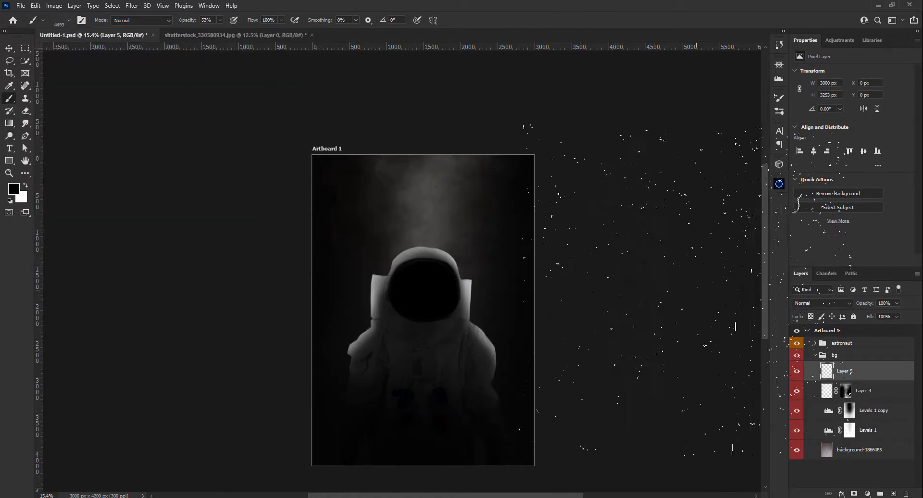
pyautogui.scroll(3, 577, 247)
pyautogui.scroll(-3, 529, 241)
pyautogui.scroll(4, 428, 243)
pyautogui.press('v')
pyautogui.scroll(-2, 451, 269)
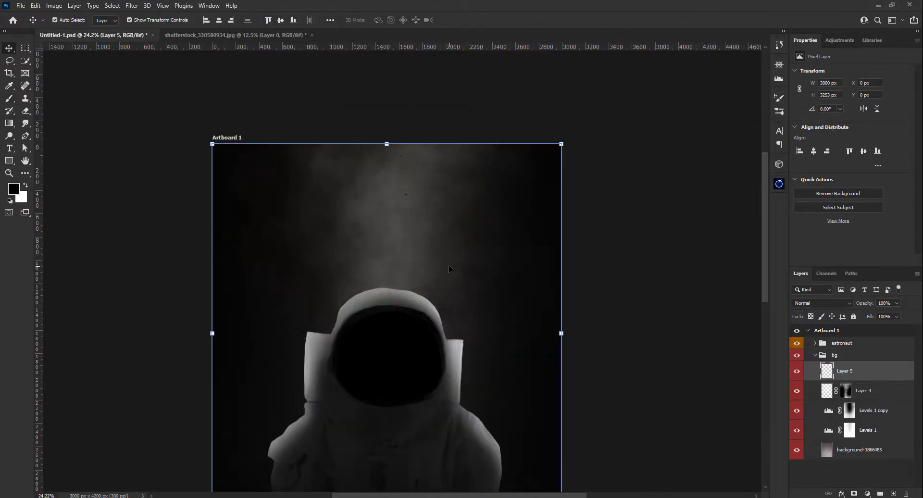
pyautogui.scroll(-2, 450, 269)
pyautogui.scroll(-1, 451, 269)
pyautogui.scroll(1, 451, 269)
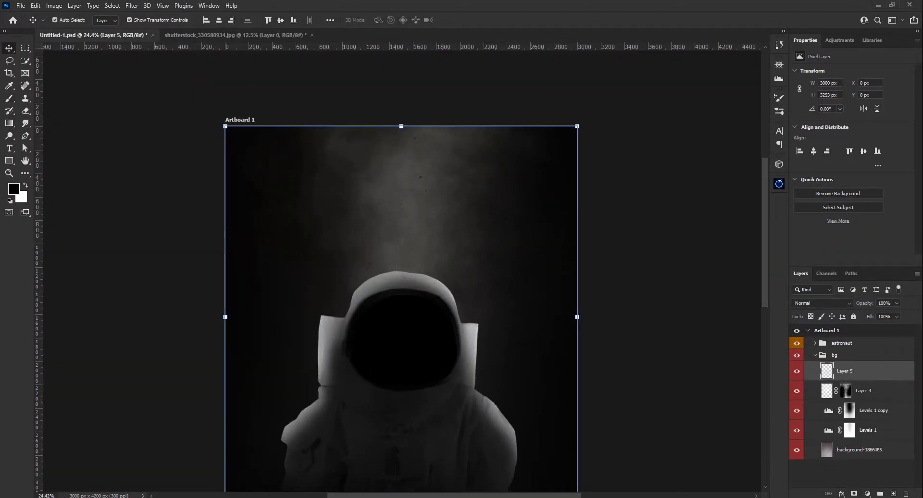
# Rotate and scale the dust image above the helmet, commit it, and blend it in Screen mode
pyautogui.moveTo(579, 404); pyautogui.dragTo(435, 44)
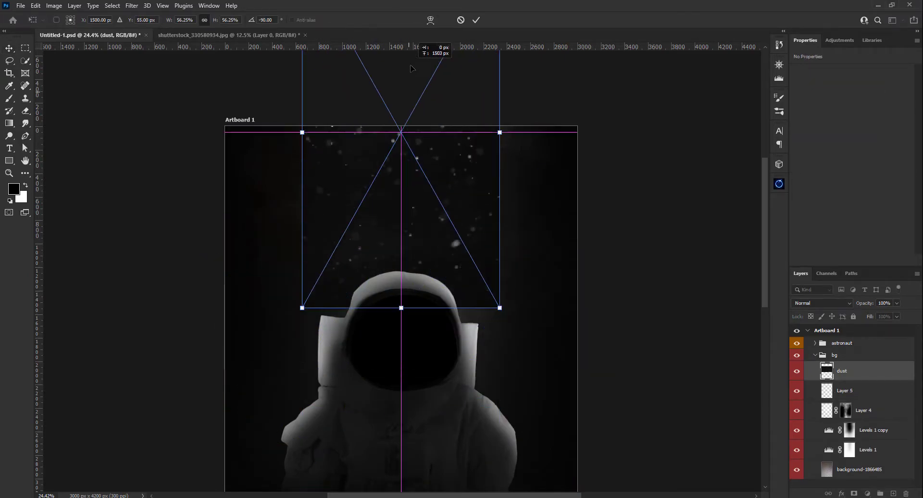
pyautogui.moveTo(574, 308); pyautogui.dragTo(475, 196)
pyautogui.click(480, 20)
pyautogui.hotkey('shift', 'alt', 's')
# Darken the dust layer with Levels and soften it with Gaussian Blur
pyautogui.hotkey('ctrl', 'l')
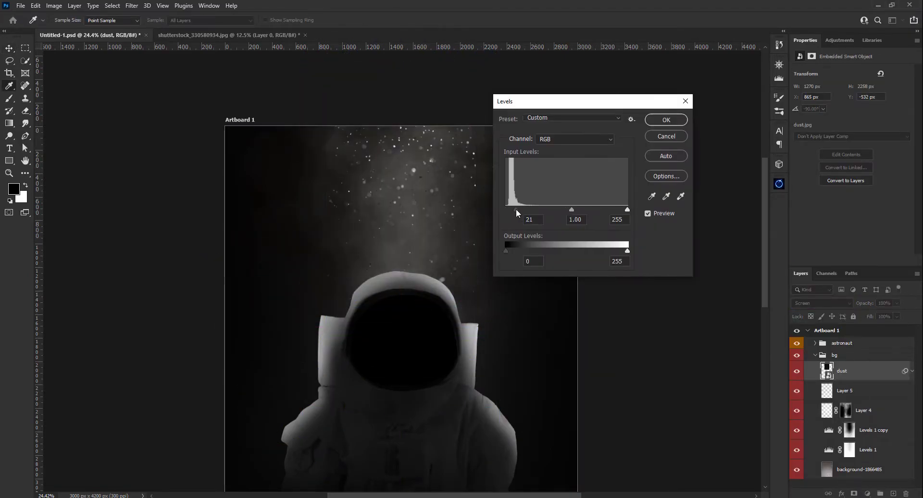
pyautogui.press('Return')
pyautogui.hotkey('ctrl', 'alt', 'f')
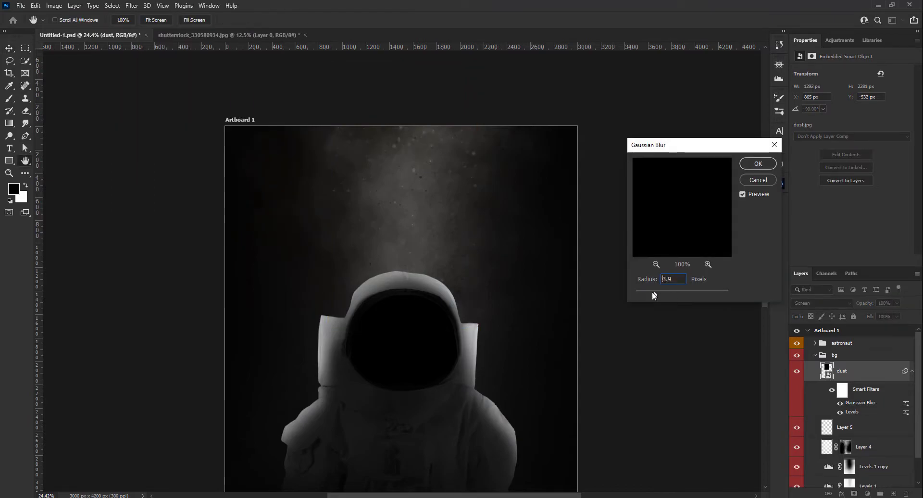
pyautogui.press('Return')
# Mask the dust layer and brush it softly at 20% opacity to fade it near the helmet
pyautogui.click(854, 494)
pyautogui.press('b')
pyautogui.click(69, 20)
pyautogui.press('Escape')
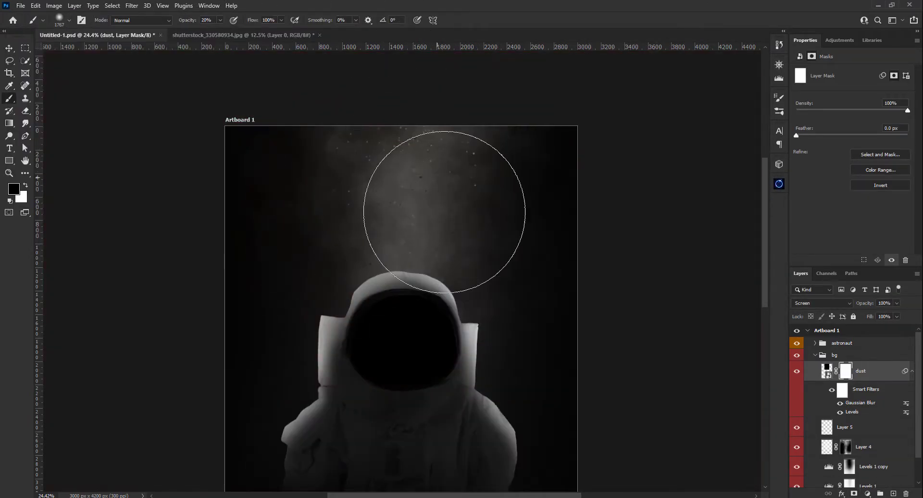
pyautogui.click(444, 212)
# Copy the Levels 2 mask onto Exposure 1 and let brighter suit tones through in its blending options
pyautogui.click(857, 371)
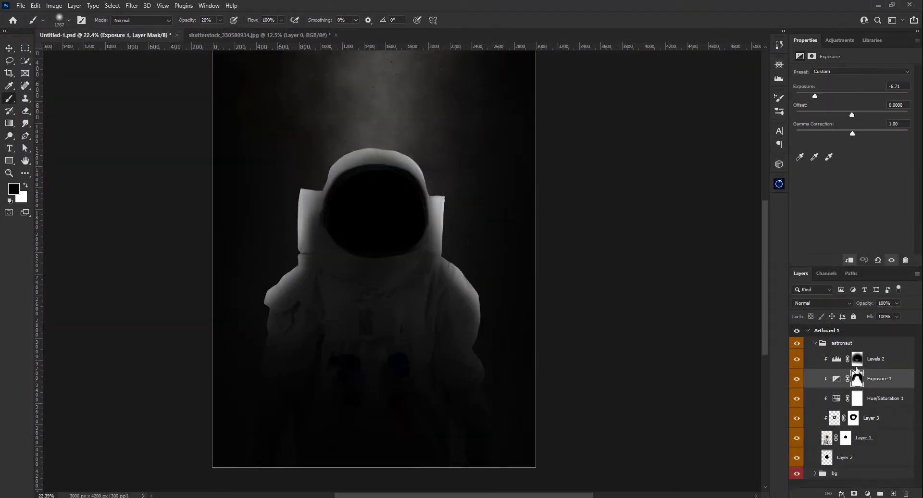
pyautogui.moveTo(856, 371); pyautogui.dragTo(857, 375)
pyautogui.click(868, 400)
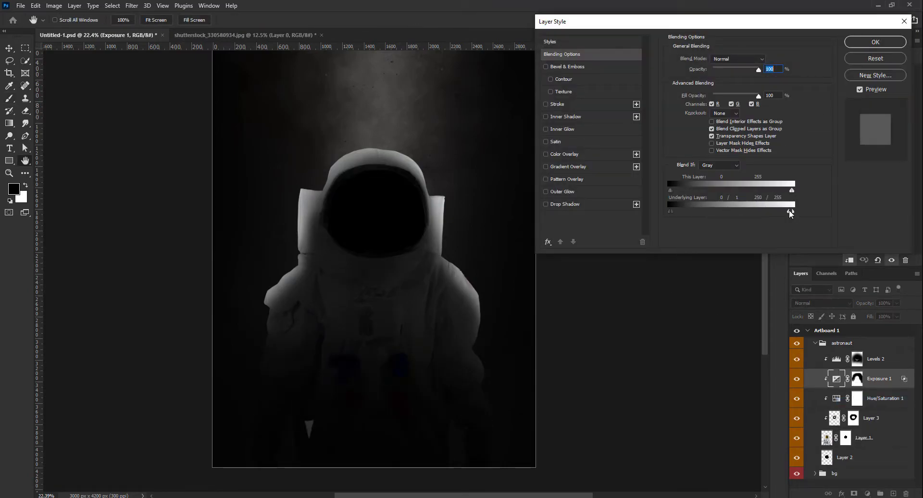
pyautogui.moveTo(788, 209); pyautogui.dragTo(769, 212)
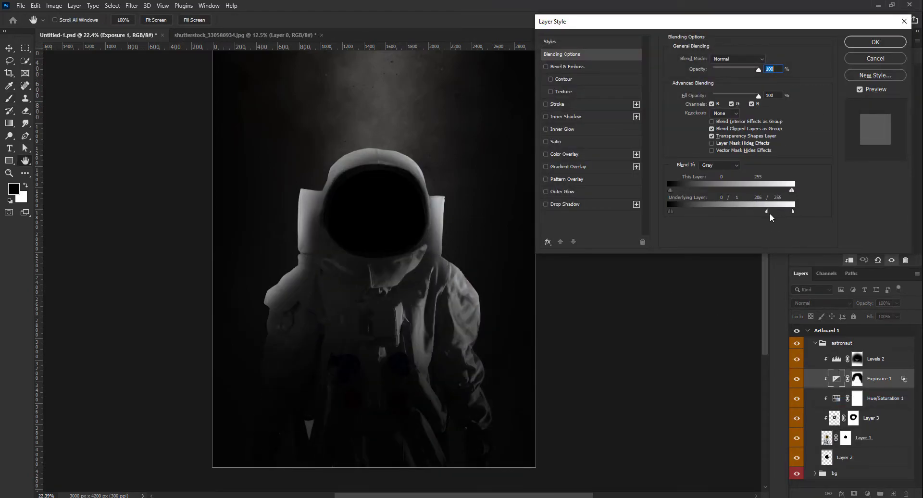
pyautogui.click(875, 41)
# Paint the Exposure 1 mask to brighten the astronaut's left shoulder
pyautogui.scroll(5, 459, 355)
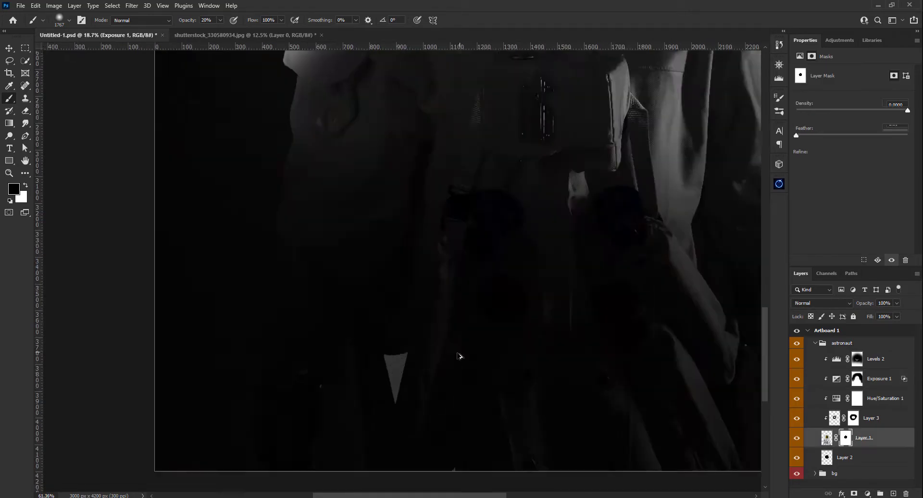
pyautogui.press('l')
pyautogui.scroll(2, 384, 366)
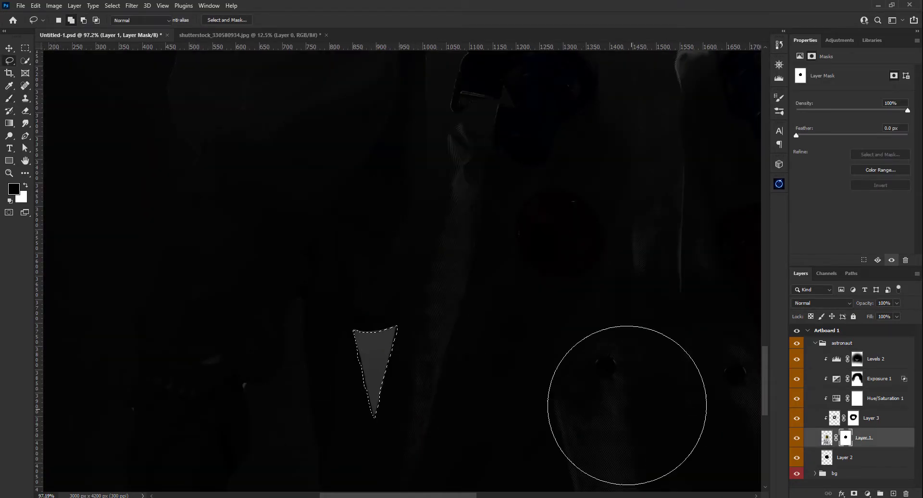
pyautogui.press('b')
pyautogui.scroll(-5, 370, 388)
pyautogui.click(857, 379)
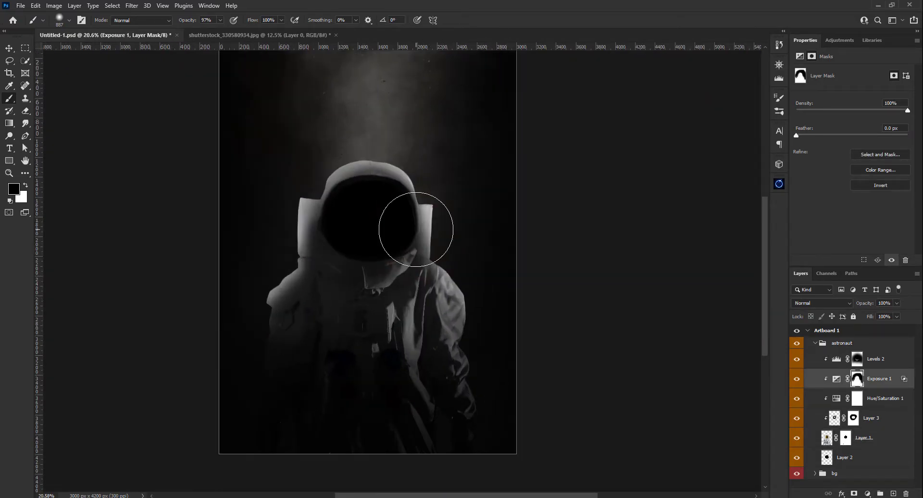
pyautogui.scroll(2, 381, 237)
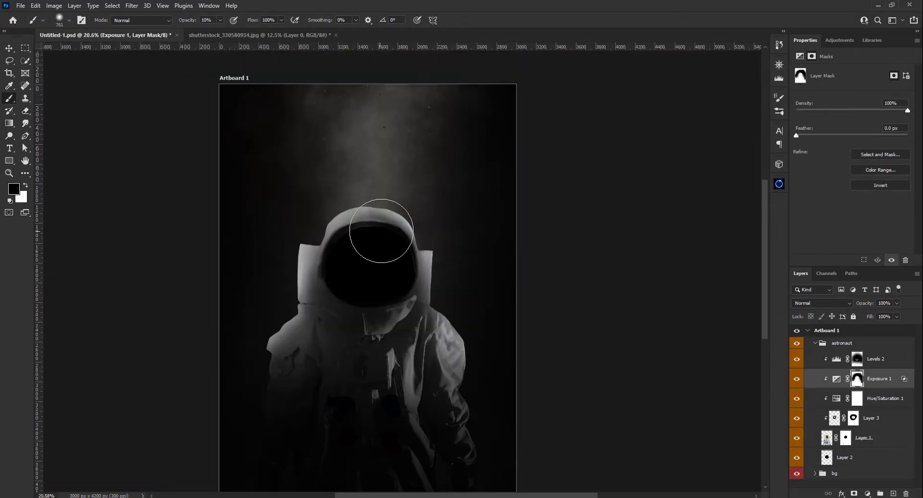
pyautogui.scroll(1, 238, 360)
pyautogui.moveTo(239, 360); pyautogui.dragTo(278, 350)
pyautogui.scroll(-1, 264, 309)
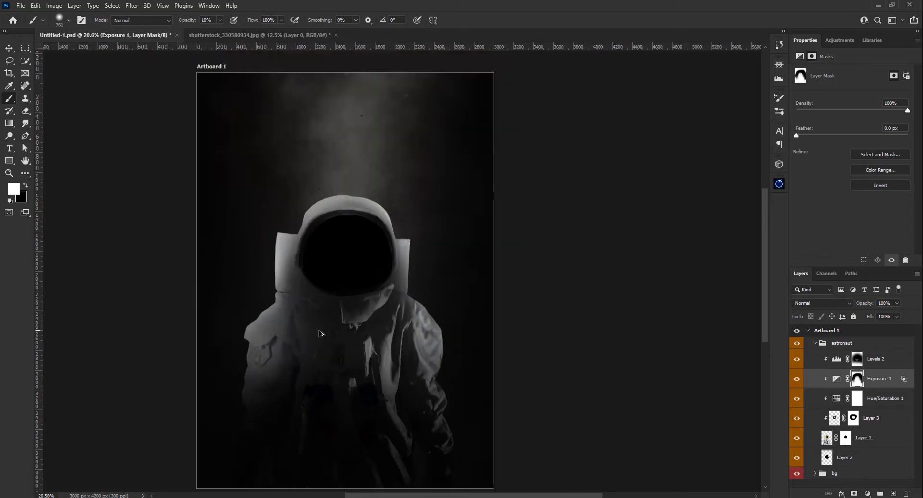
pyautogui.scroll(1, 346, 288)
# Load the visor selection from Layer 1's mask and put a new empty layer into a group
pyautogui.click(836, 442)
pyautogui.click(827, 458)
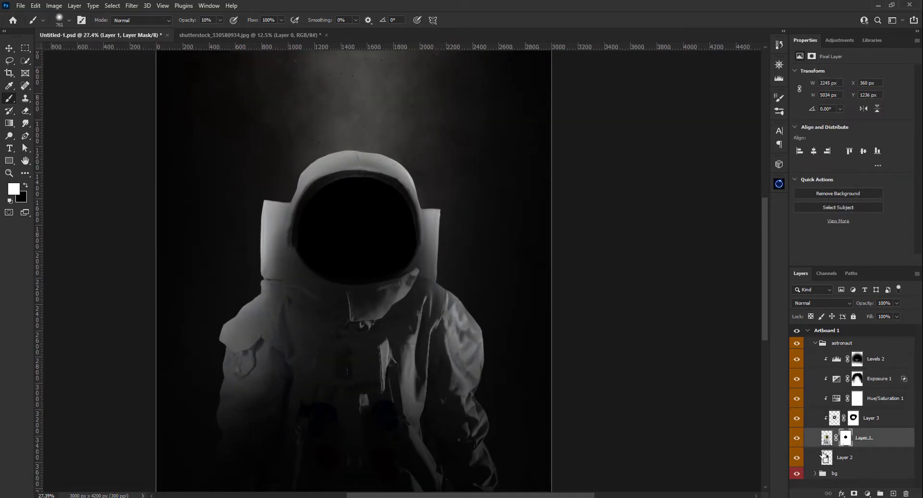
pyautogui.keyDown('ctrl'); pyautogui.click(847, 442); pyautogui.keyUp('ctrl')
pyautogui.click(880, 493)
# Mask the new group to the visor selection and lower the visor layer's opacity
pyautogui.click(893, 493)
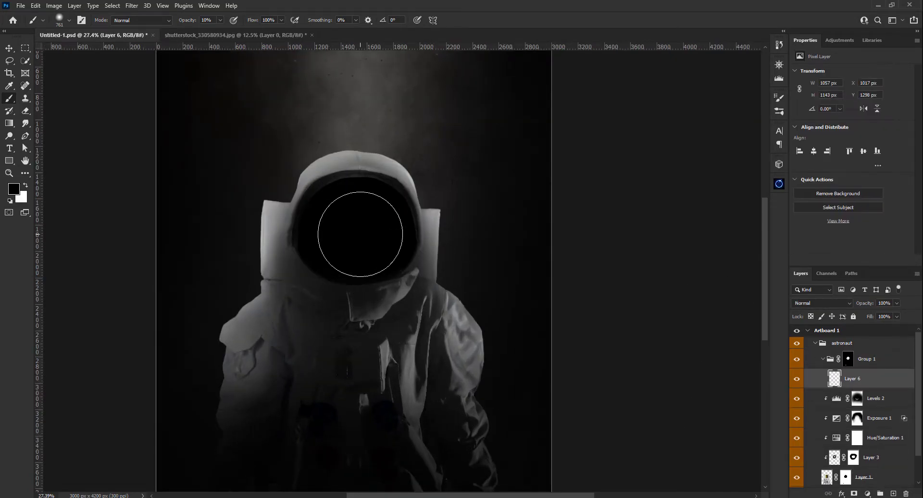
pyautogui.press('x')
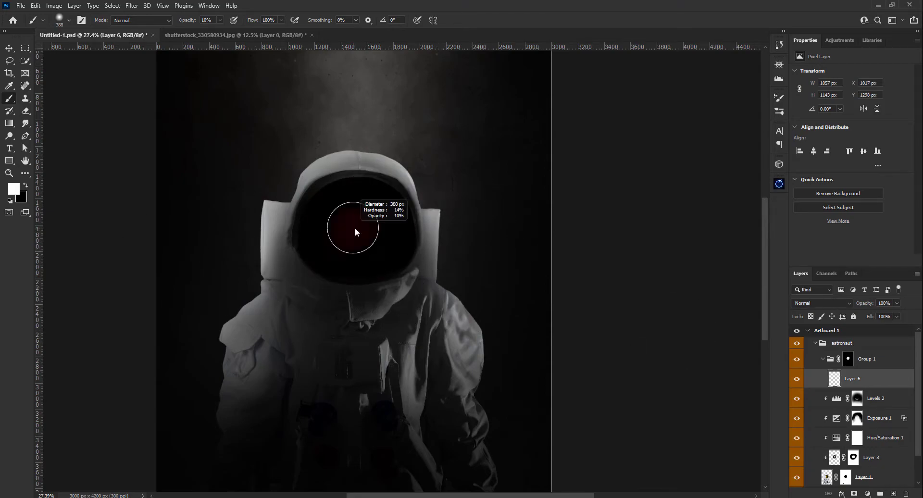
pyautogui.moveTo(867, 304); pyautogui.dragTo(862, 305)
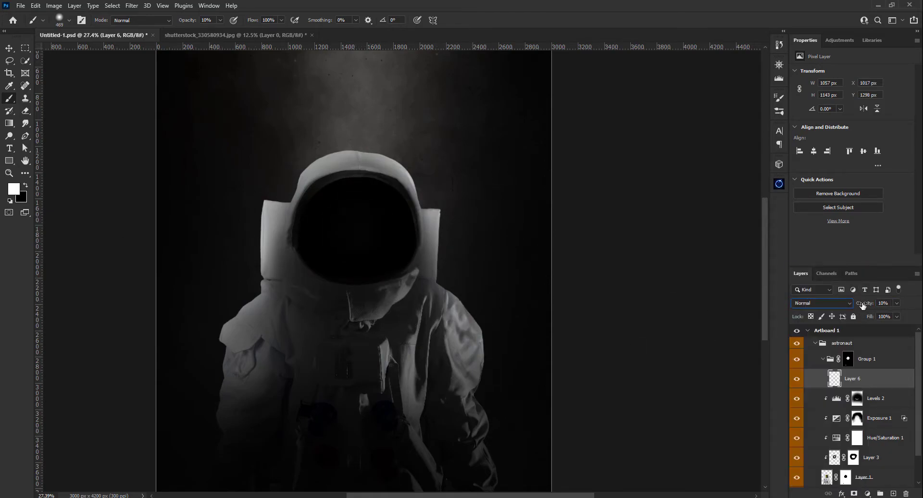
# Group the astronaut layers and rename the visor group to 'inside helm'
pyautogui.keyDown('shift'); pyautogui.click(864, 477); pyautogui.keyUp('shift')
pyautogui.hotkey('ctrl', 'g')
pyautogui.doubleClick(872, 361)
pyautogui.write('inside helm')
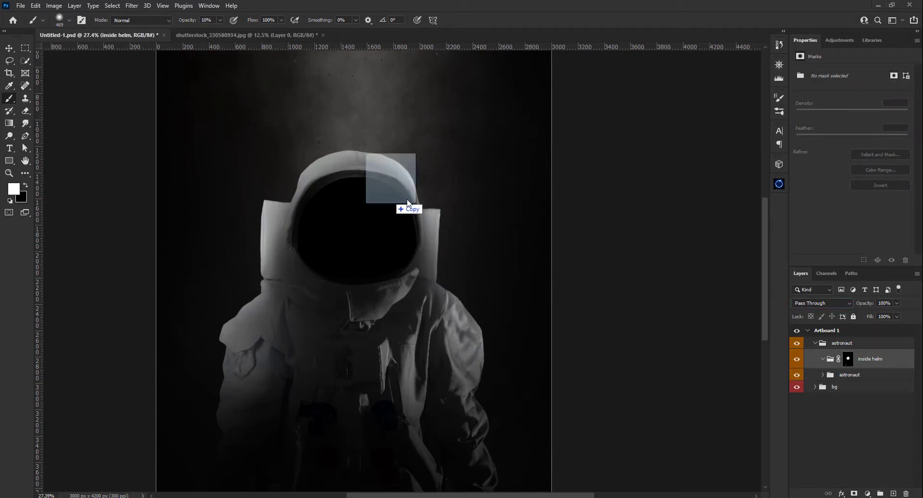
# Place the plant image inside the 'inside helm' group, scaled down to fit the visor
pyautogui.moveTo(407, 202); pyautogui.dragTo(407, 202)
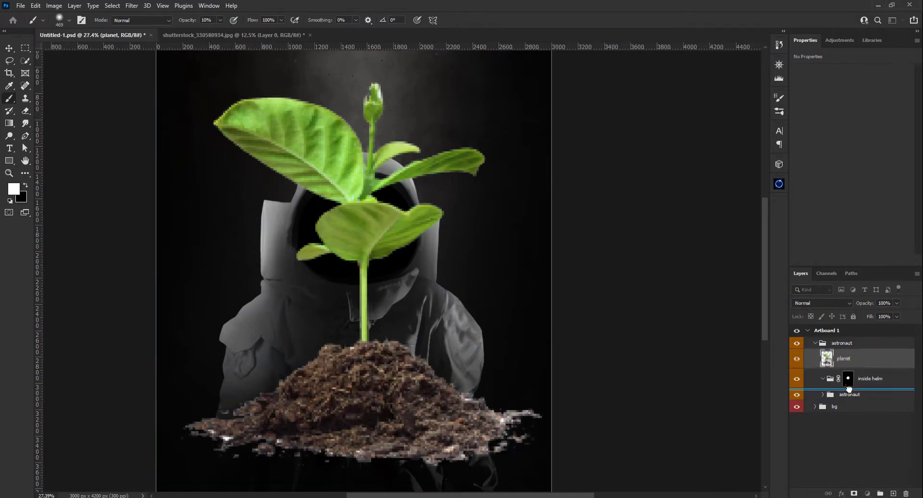
pyautogui.moveTo(804, 383); pyautogui.dragTo(805, 368)
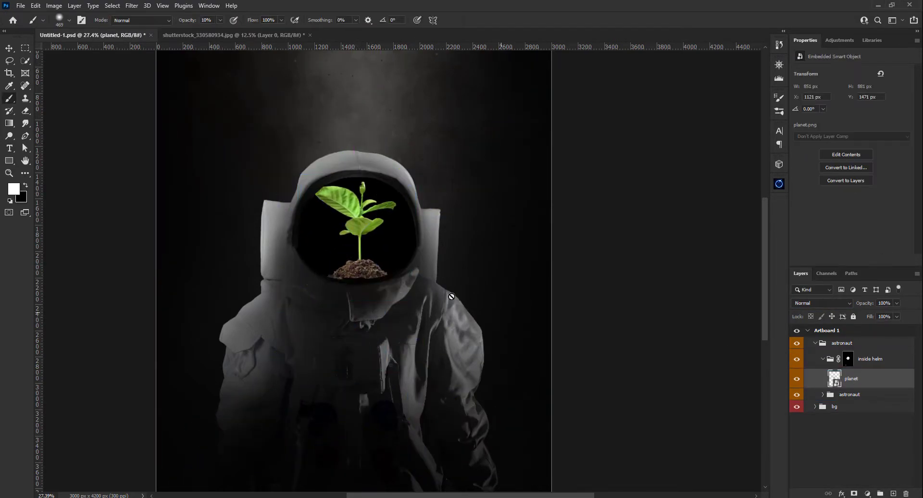
pyautogui.hotkey('ctrl', 't')
pyautogui.moveTo(415, 175); pyautogui.dragTo(399, 192)
pyautogui.press('Return')
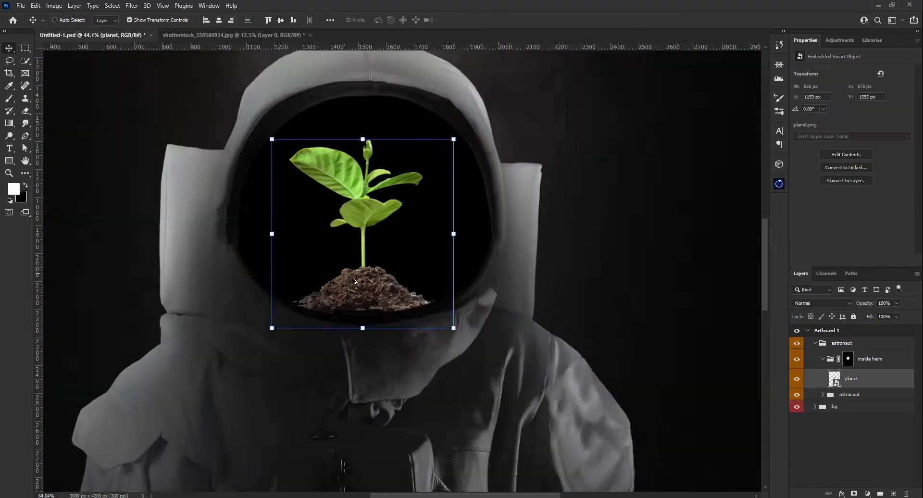
# Darken the plant with a clipped Exposure 2 layer, painting its mask to reveal the green sprout
pyautogui.click(867, 494)
pyautogui.click(817, 380)
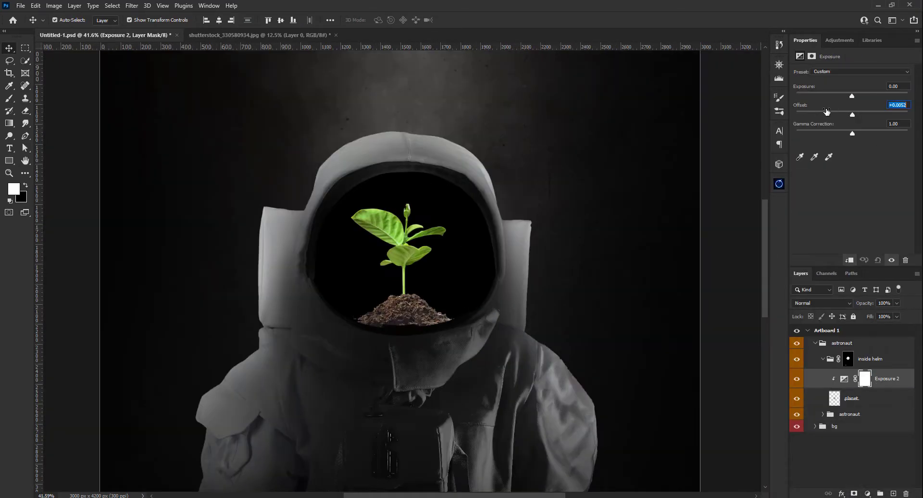
pyautogui.moveTo(804, 86); pyautogui.dragTo(334, 106)
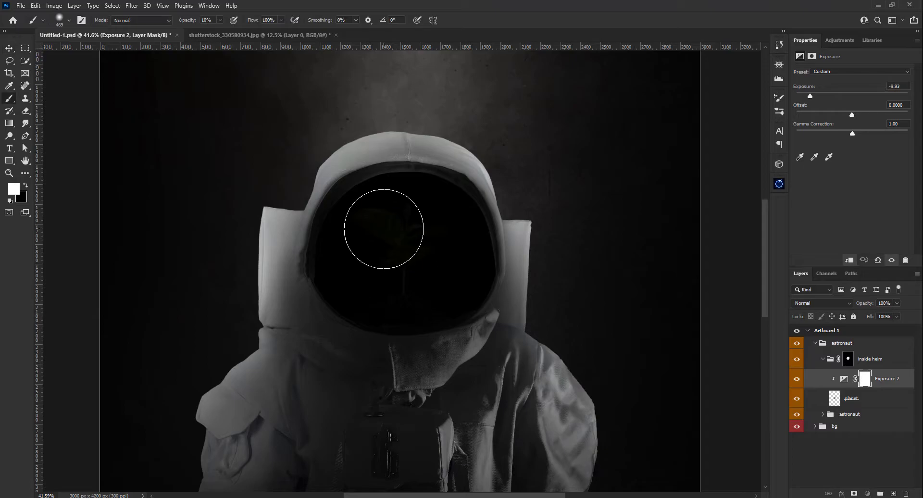
pyautogui.press('x')
pyautogui.moveTo(384, 229); pyautogui.dragTo(410, 261)
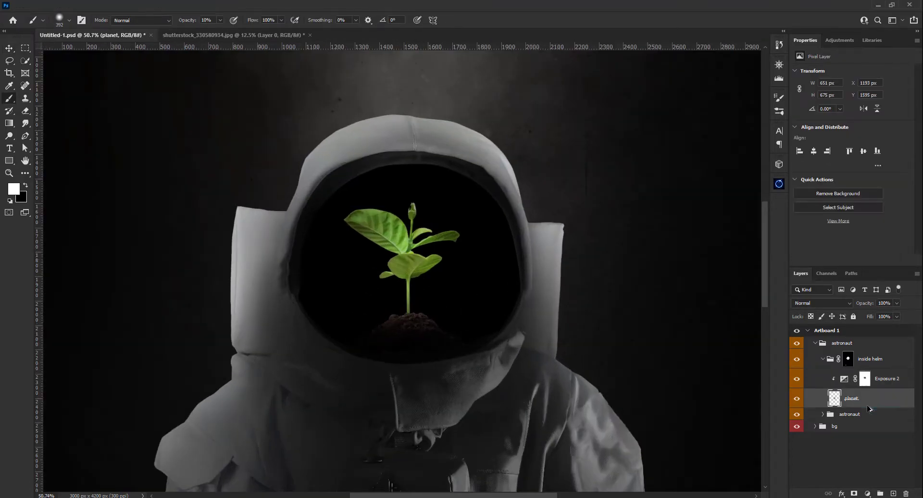
# Blur the plant copy with a soft Gaussian Blur for glow and give it a mask
pyautogui.click(132, 5)
pyautogui.click(270, 167)
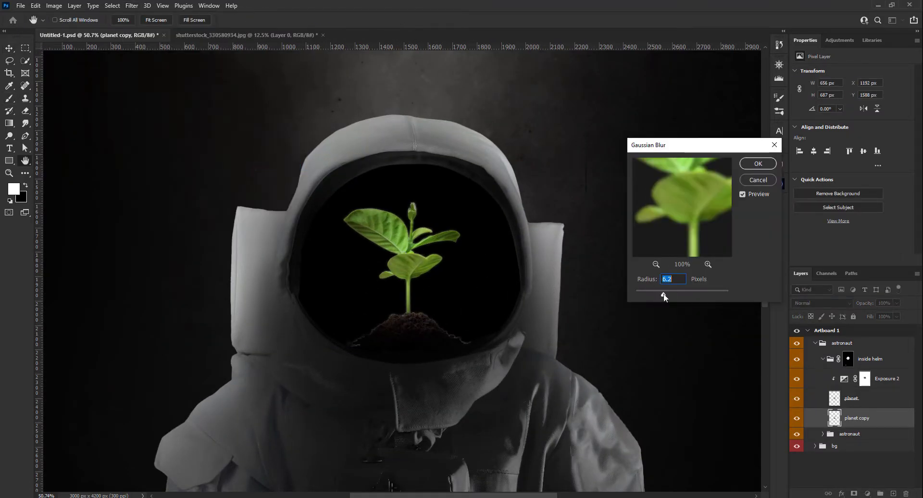
pyautogui.click(760, 162)
pyautogui.click(853, 494)
pyautogui.press('x')
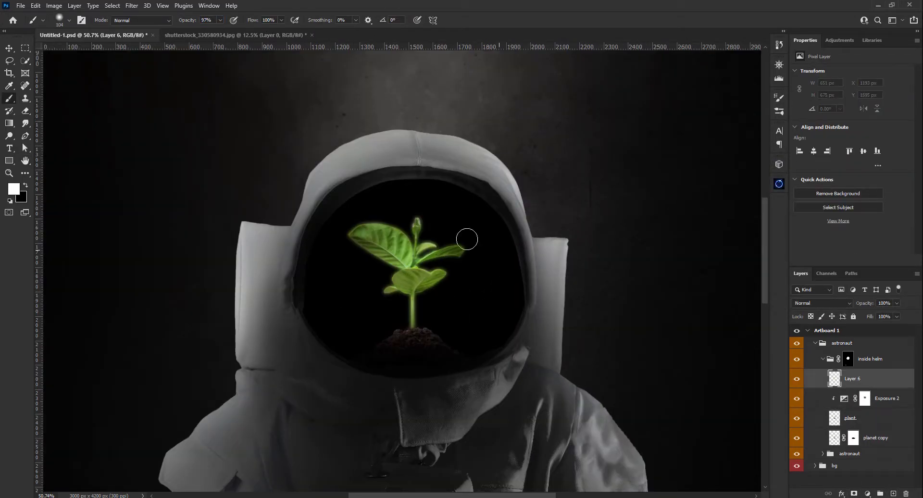
# Duplicate the glow layer, set the copy to Screen, and add a mask
pyautogui.click(822, 303)
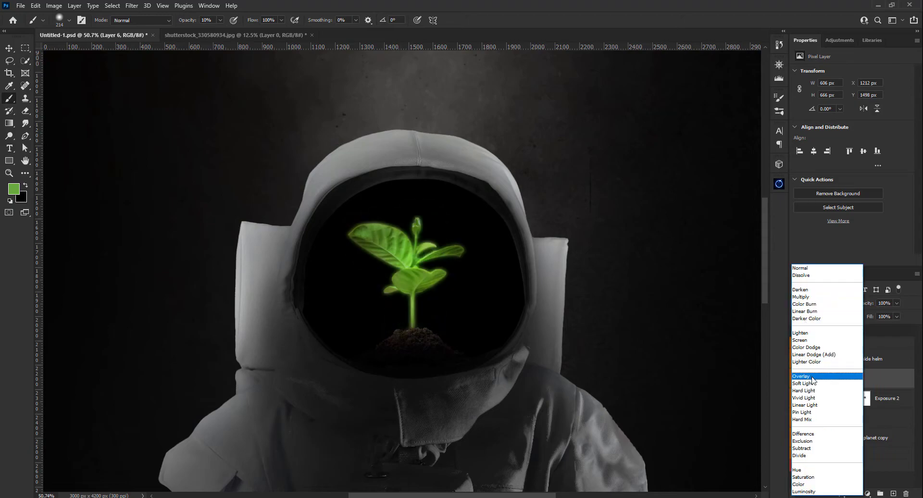
pyautogui.hotkey('ctrl', 'j')
pyautogui.click(822, 303)
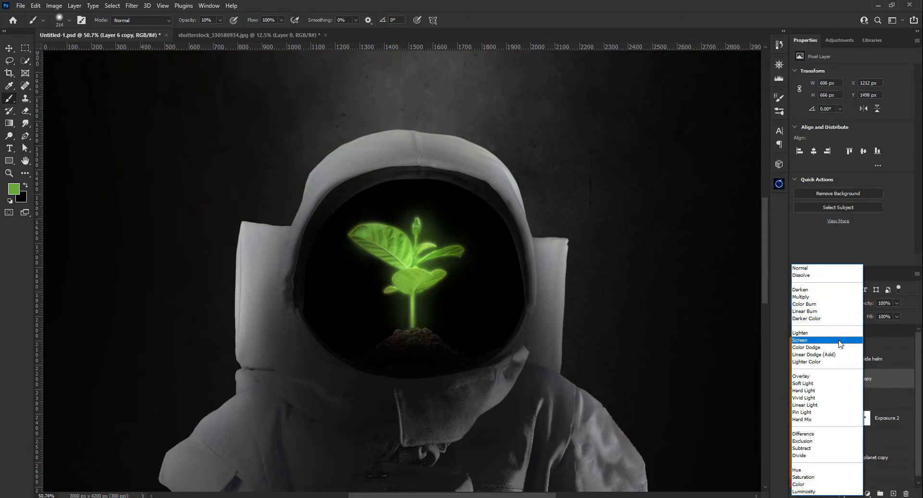
pyautogui.click(800, 340)
pyautogui.click(853, 493)
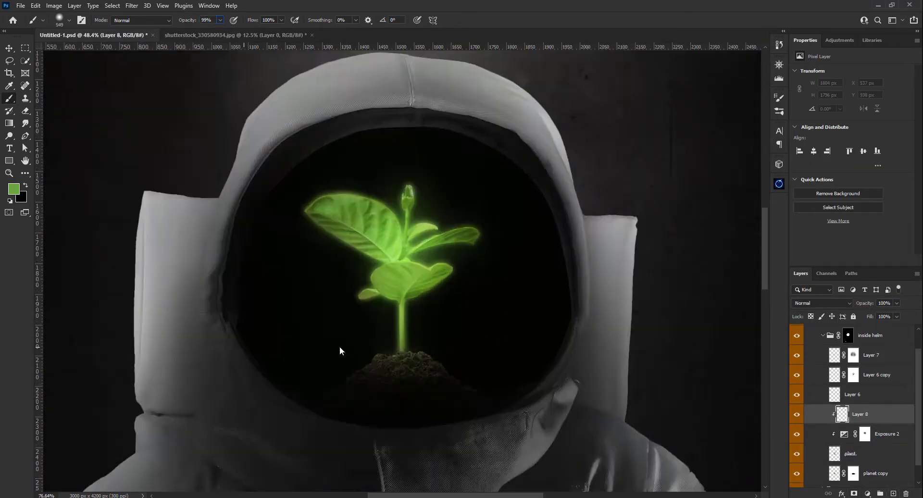
# Paint green on Layer 8, use Blend If to keep the soil dark, and mask it
pyautogui.moveTo(340, 365)
pyautogui.mouseDown()
pyautogui.moveTo(383, 373)
pyautogui.moveTo(346, 385)
pyautogui.mouseUp()
pyautogui.doubleClick(884, 414)
pyautogui.moveTo(669, 211); pyautogui.dragTo(717, 211)
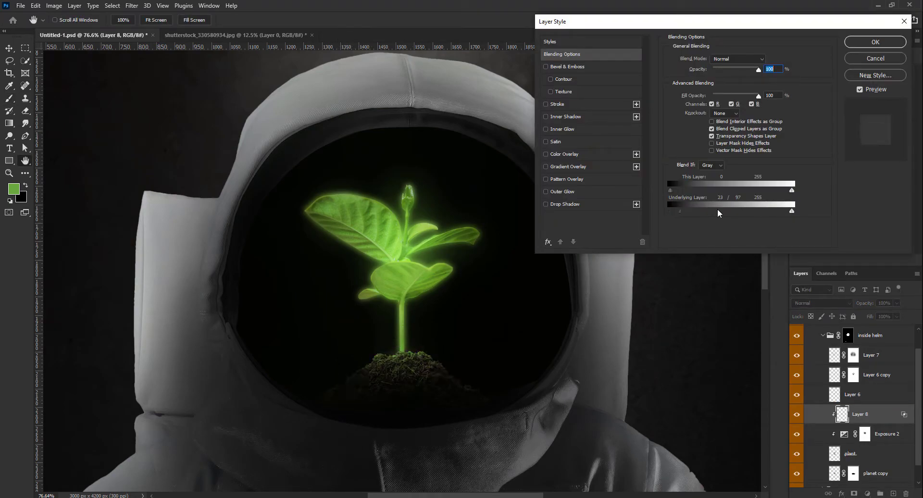
pyautogui.press('Return')
pyautogui.click(854, 493)
pyautogui.scroll(-3, 315, 396)
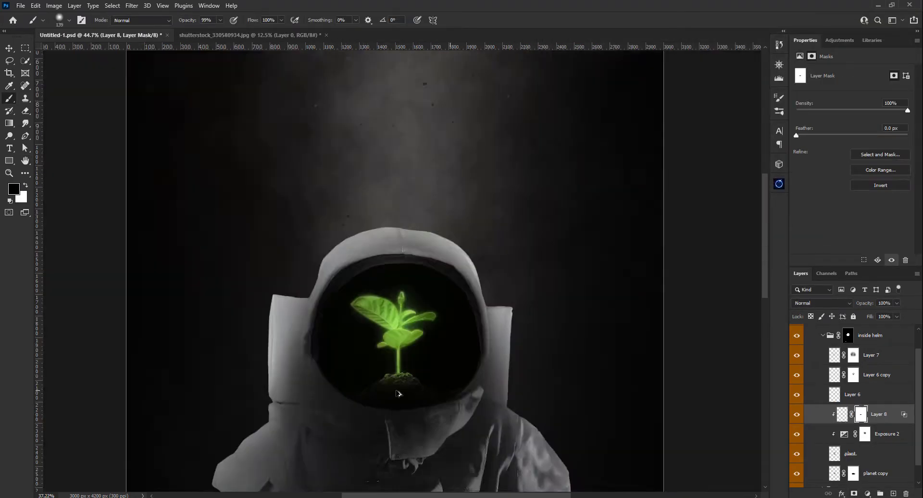
pyautogui.click(832, 375)
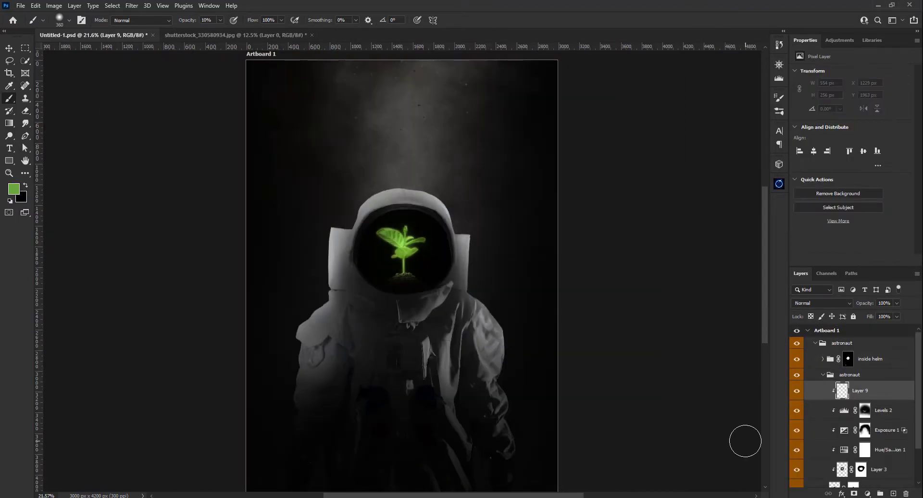
# Paint a green glow around the visor rim on Layer 9, limited to brighter areas via Blend If
pyautogui.scroll(5, 371, 257)
pyautogui.press('0')
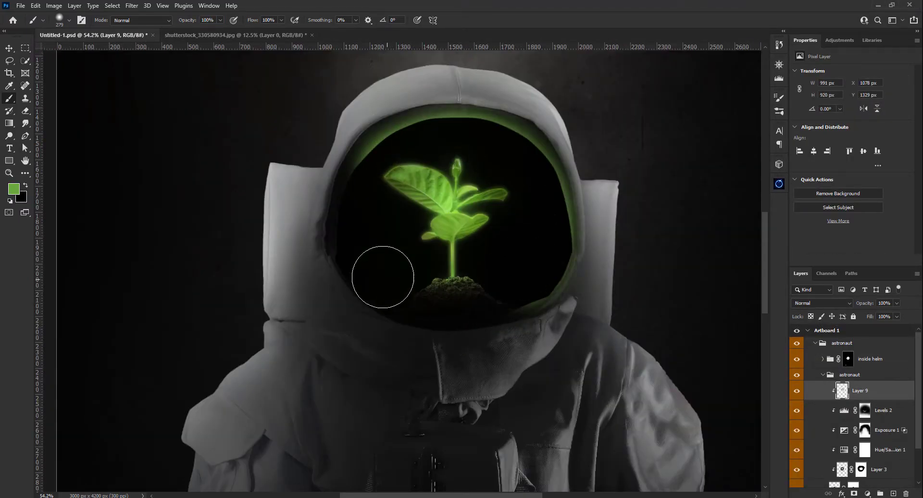
pyautogui.moveTo(382, 277)
pyautogui.mouseDown()
pyautogui.moveTo(500, 275)
pyautogui.moveTo(404, 275)
pyautogui.mouseUp()
pyautogui.click(822, 303)
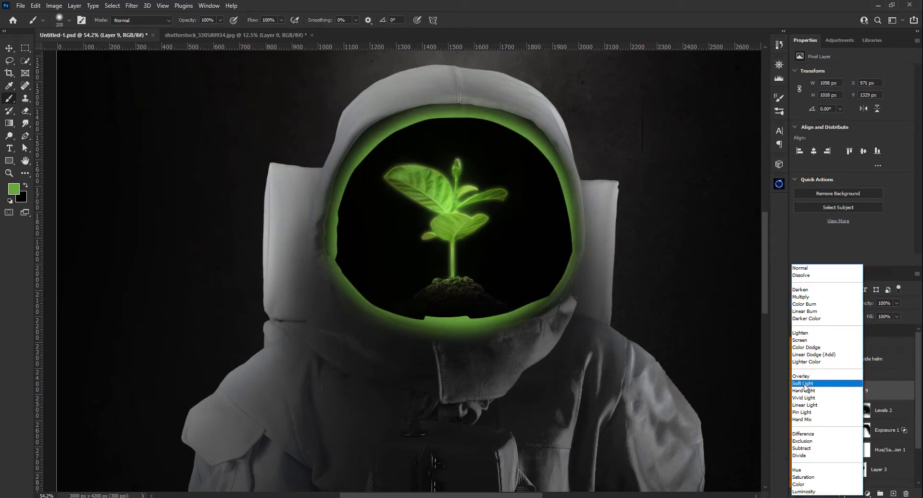
pyautogui.press('Escape')
pyautogui.doubleClick(890, 390)
pyautogui.moveTo(669, 211)
pyautogui.mouseDown()
pyautogui.moveTo(713, 210)
pyautogui.moveTo(672, 212)
pyautogui.mouseUp()
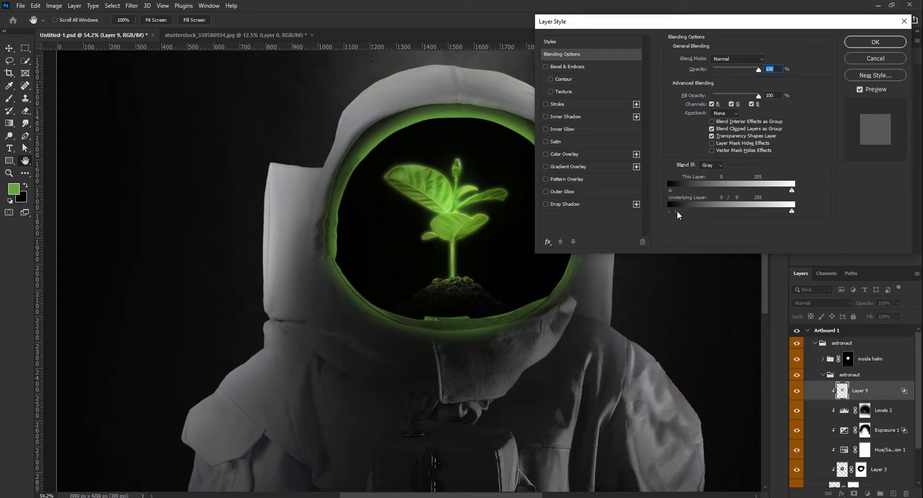
pyautogui.press('Return')
# Set the rim glow to Color Dodge, add a masked Overlay duplicate
pyautogui.scroll(-5, 611, 221)
pyautogui.click(822, 355)
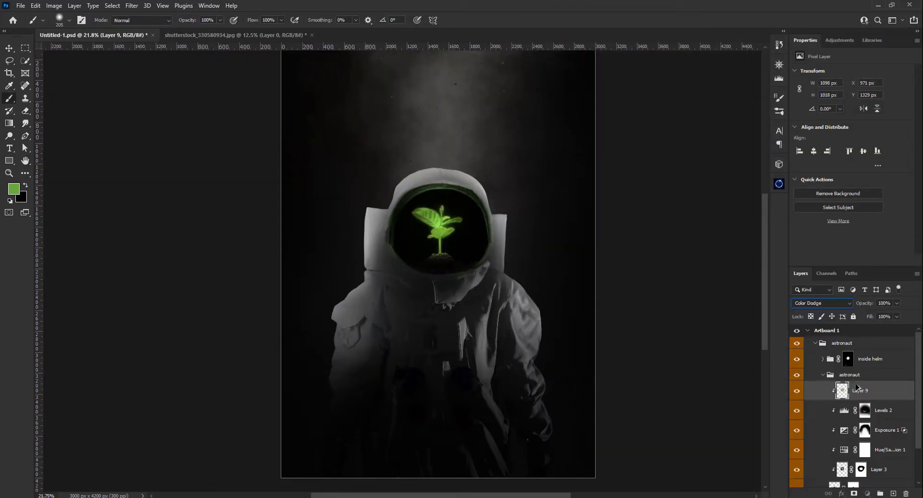
pyautogui.hotkey('ctrl', 'j')
pyautogui.click(817, 302)
pyautogui.click(802, 383)
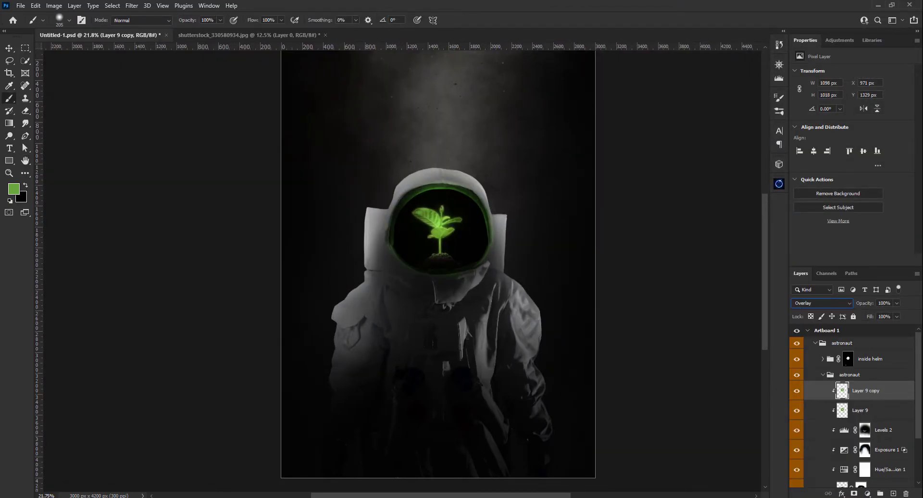
pyautogui.click(854, 493)
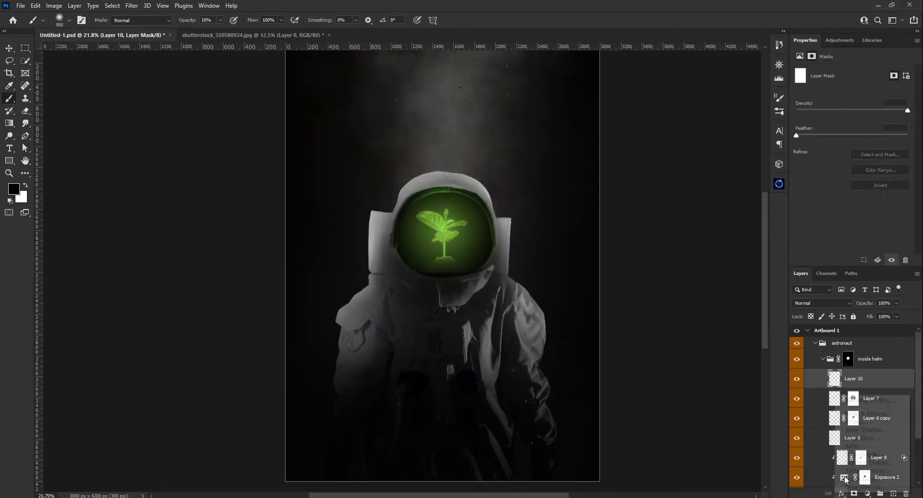
# Shift the glowing plant's hue to -15 and adjust its saturation with Hue/Saturation
pyautogui.doubleClick(885, 378)
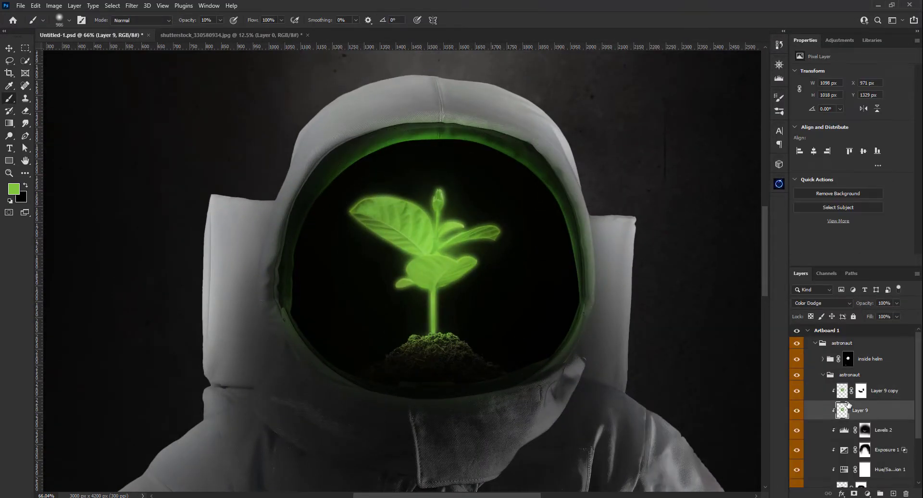
pyautogui.moveTo(750, 400); pyautogui.dragTo(744, 399)
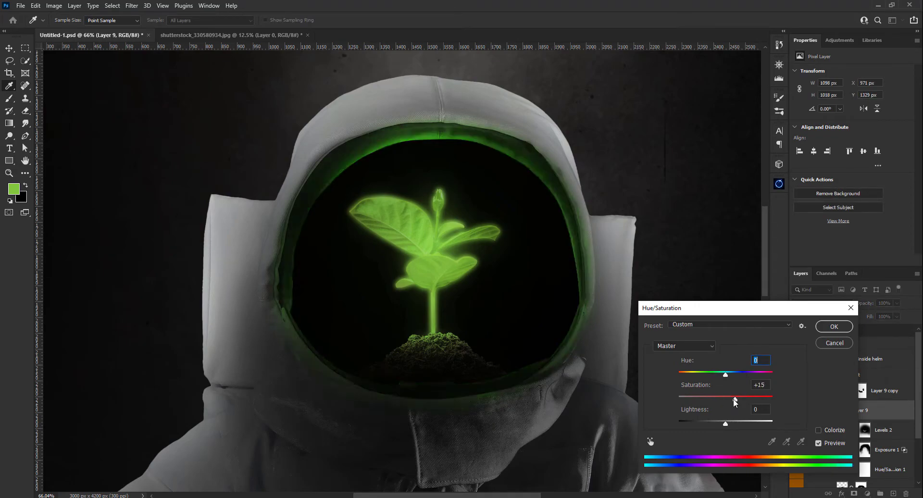
pyautogui.moveTo(687, 364); pyautogui.dragTo(680, 364)
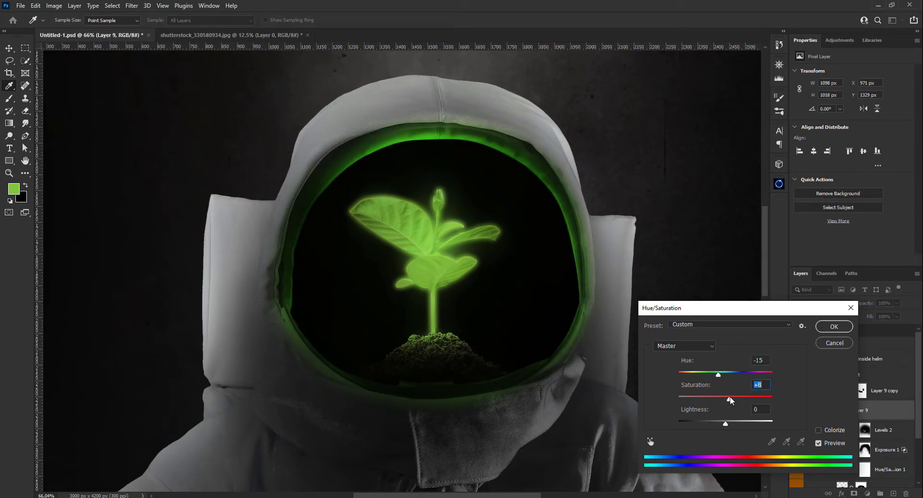
pyautogui.click(834, 326)
# Place the fractal starfield image over the visor
pyautogui.press('b')
pyautogui.scroll(-2, 430, 272)
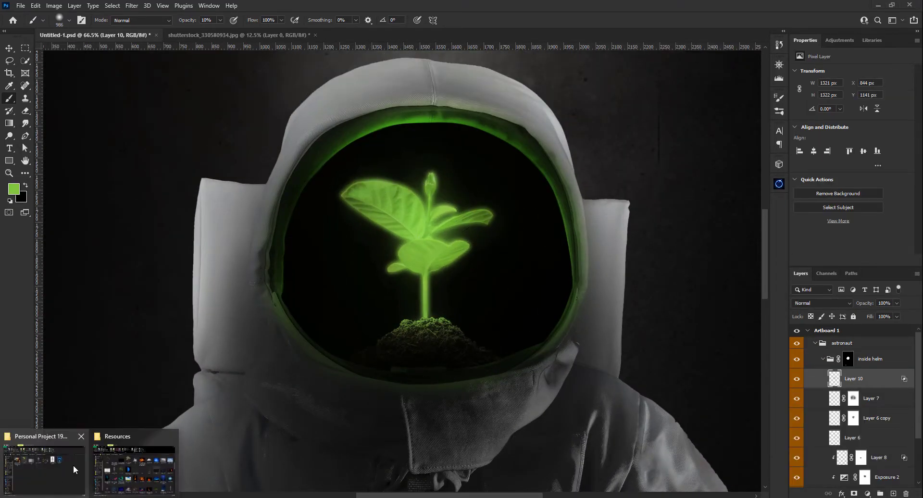
pyautogui.moveTo(74, 469); pyautogui.dragTo(478, 282)
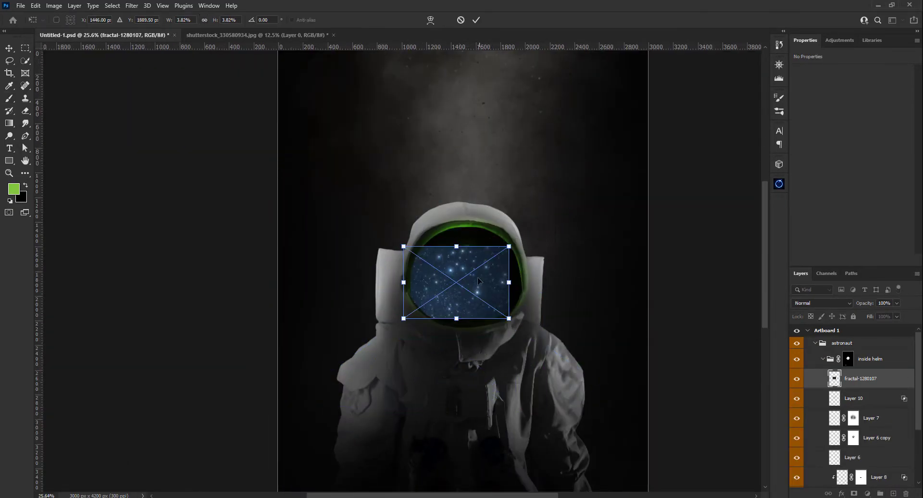
# Commit the starfield, darken it with Levels, and colorize it green with Hue/Saturation
pyautogui.press('Return')
pyautogui.hotkey('ctrl', 'l')
pyautogui.moveTo(578, 210); pyautogui.dragTo(591, 210)
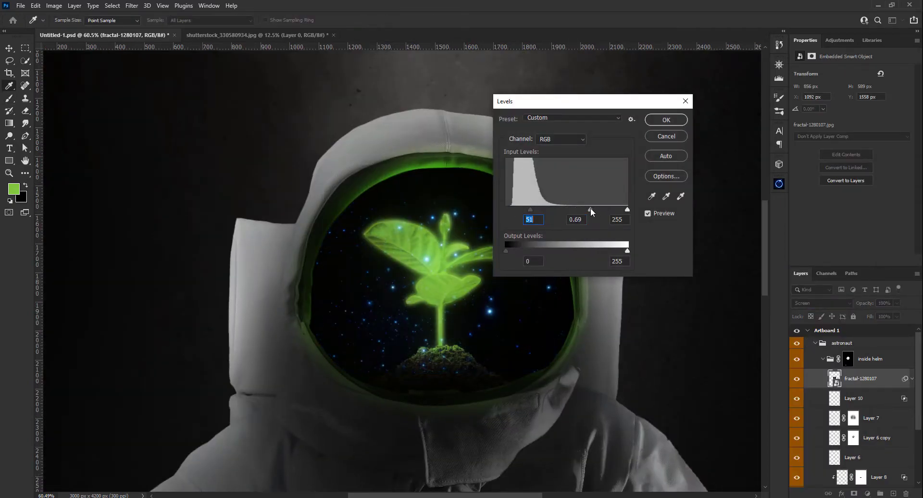
pyautogui.click(665, 120)
pyautogui.hotkey('ctrl', 'u')
pyautogui.click(794, 220)
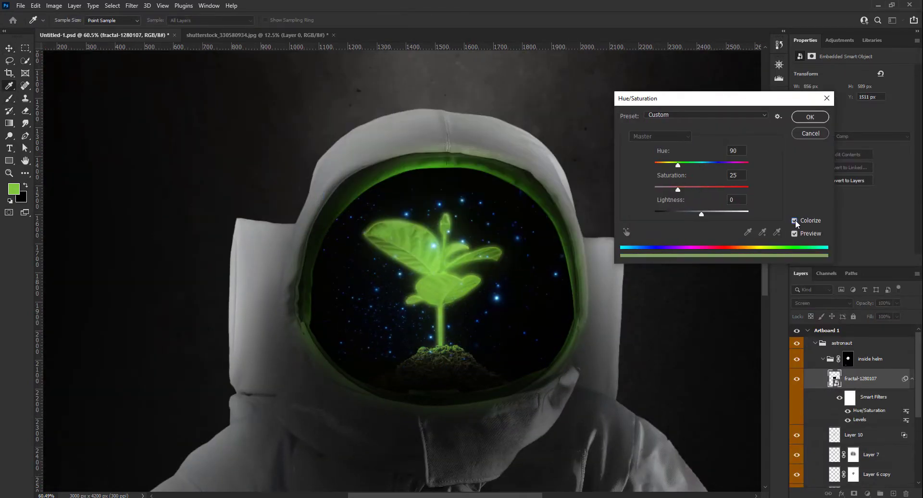
pyautogui.press('Return')
# Mask the starfield layer and adjust its blending options
pyautogui.press('b')
pyautogui.press('d')
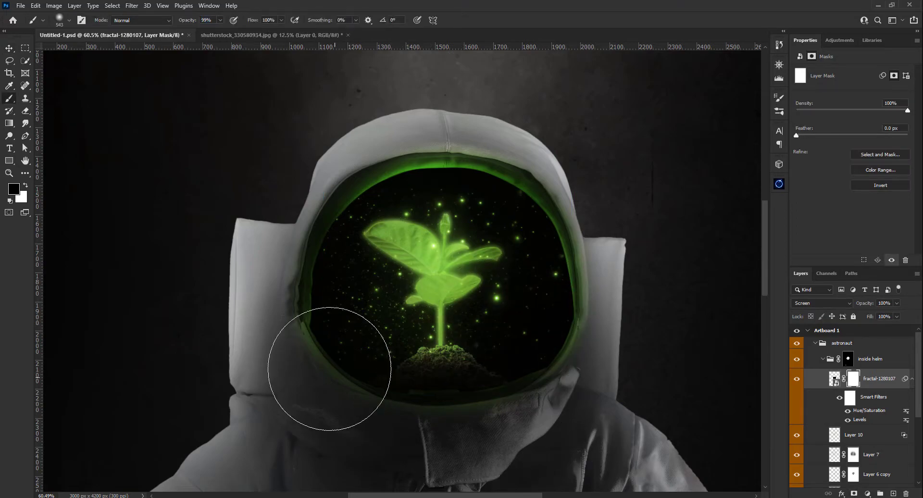
pyautogui.keyDown('alt'); pyautogui.click(465, 287); pyautogui.keyUp('alt')
pyautogui.click(841, 494)
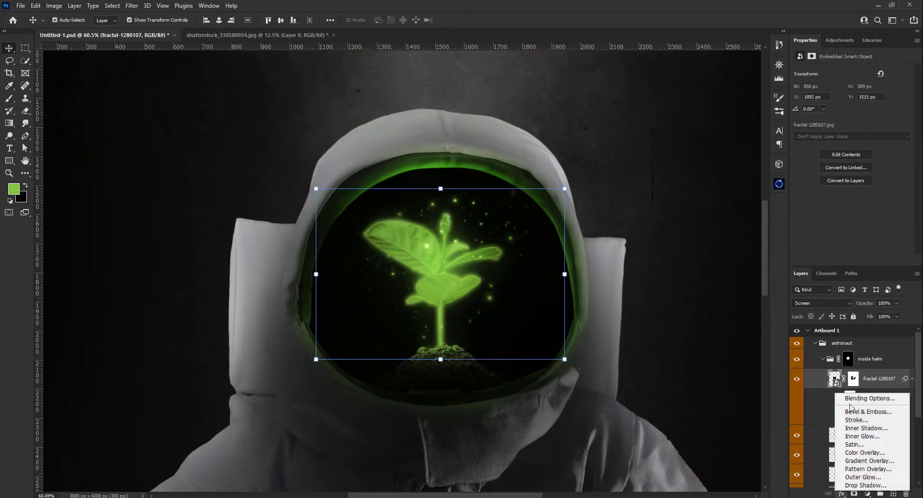
pyautogui.click(860, 385)
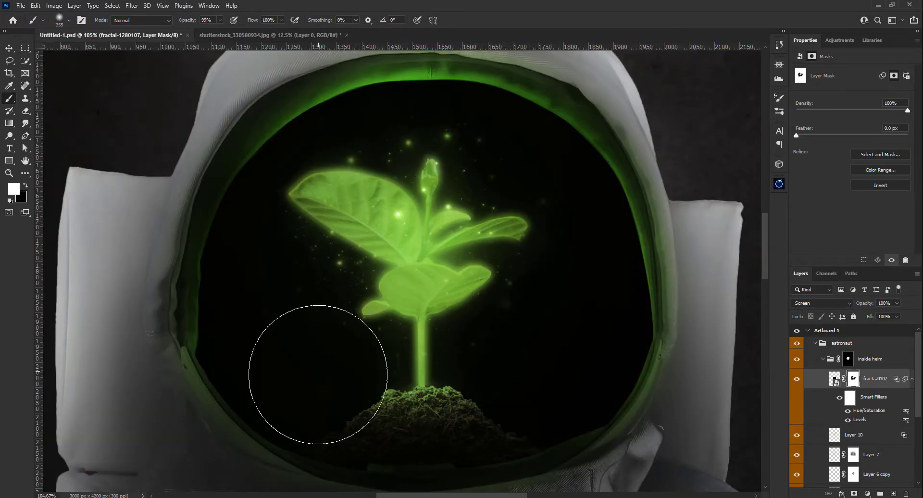
pyautogui.scroll(1, 422, 275)
pyautogui.press('x')
pyautogui.scroll(-5, 422, 240)
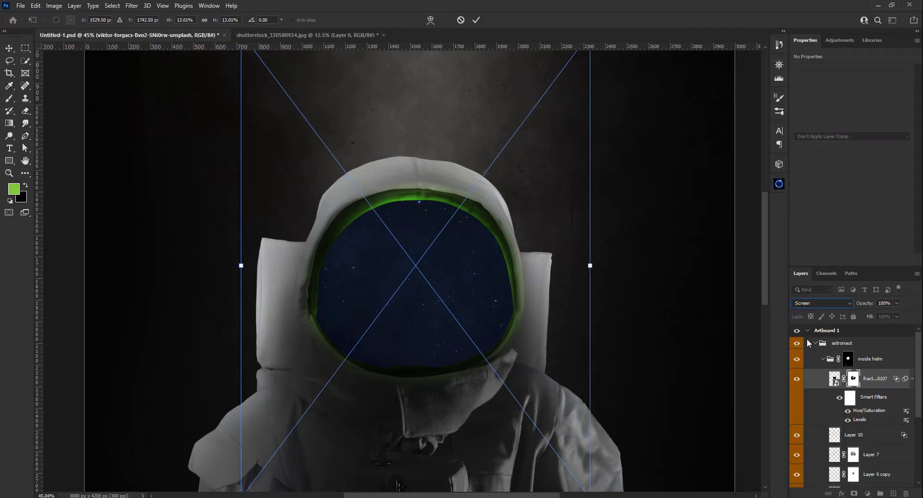
# Commit the second star image, darken its shadows with Levels, and adjust its Hue/Saturation
pyautogui.click(476, 19)
pyautogui.hotkey('ctrl', 'l')
pyautogui.moveTo(506, 212); pyautogui.dragTo(531, 212)
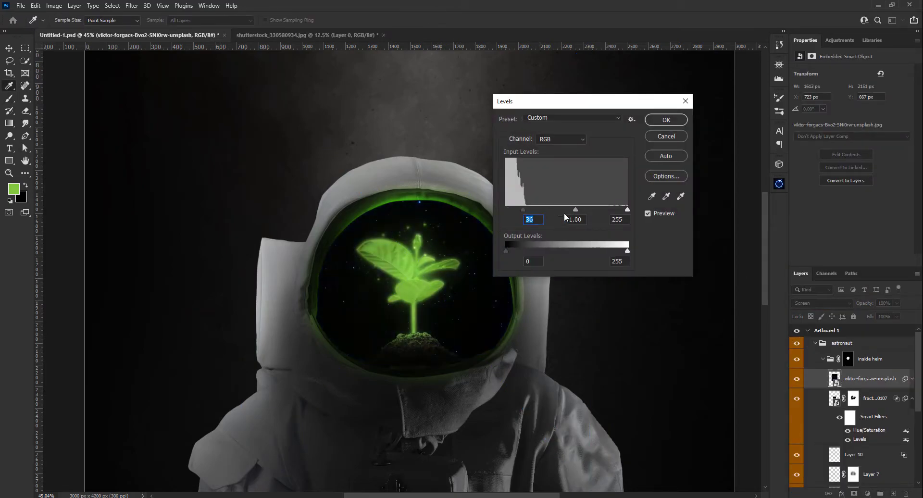
pyautogui.click(664, 120)
pyautogui.hotkey('ctrl', 'u')
pyautogui.moveTo(688, 188); pyautogui.dragTo(694, 189)
pyautogui.press('Return')
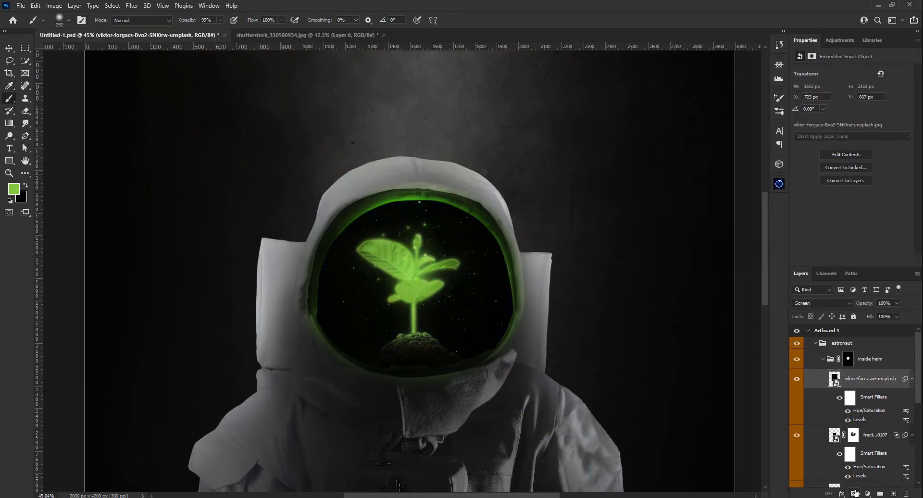
# Add a layer mask to the second star image and brush it
pyautogui.click(854, 493)
pyautogui.press('1')
pyautogui.scroll(-5, 401, 314)
pyautogui.scroll(3, 449, 274)
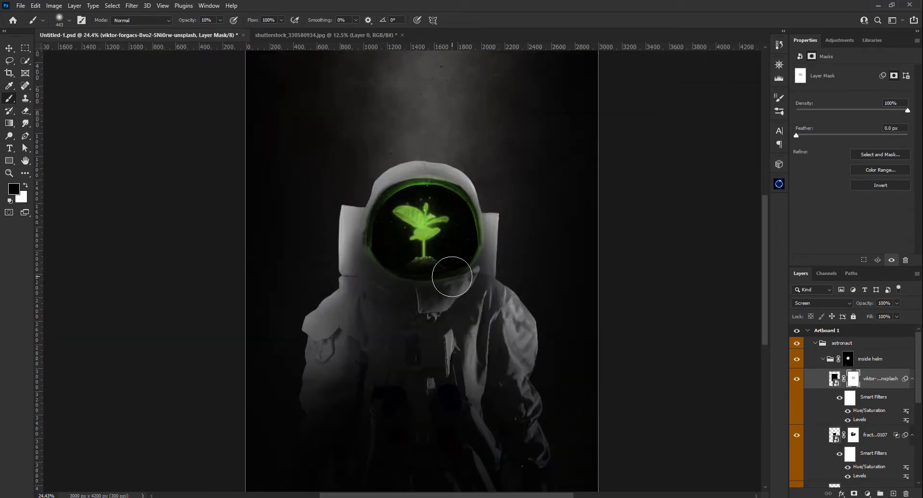
pyautogui.scroll(2, 450, 274)
pyautogui.scroll(-4, 380, 292)
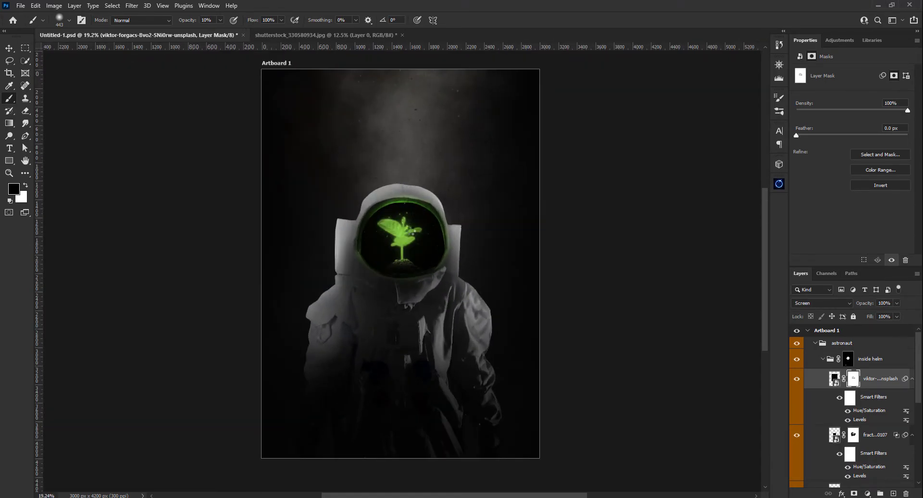
# Place the universe image in the helmet in Screen mode, darkening its shadows with Levels
pyautogui.press('Return')
pyautogui.click(821, 303)
pyautogui.click(824, 319)
pyautogui.hotkey('ctrl', 'l')
pyautogui.moveTo(506, 209); pyautogui.dragTo(523, 210)
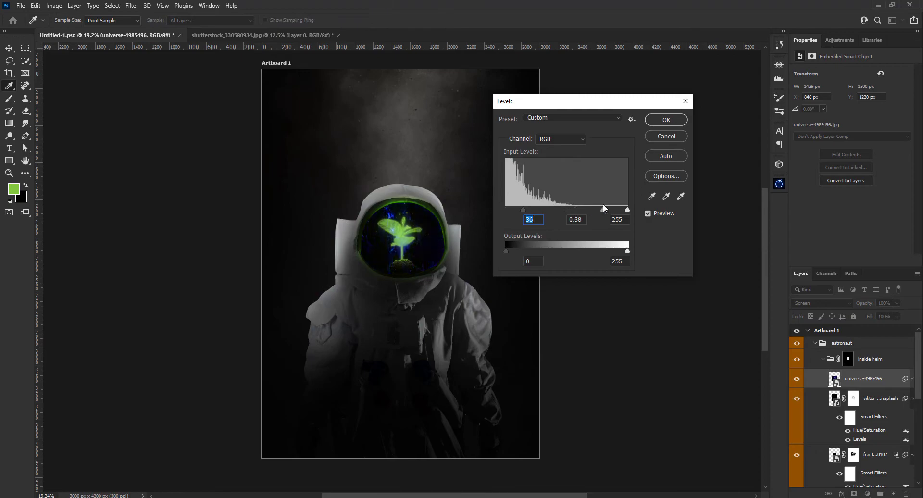
pyautogui.click(665, 119)
# Colorize the nebula green and mask it out of the visor's lower right
pyautogui.hotkey('ctrl', 'u')
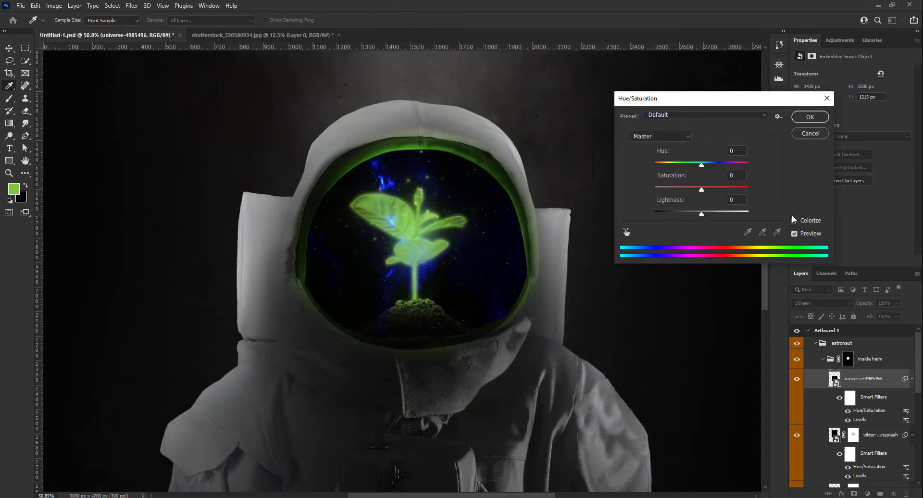
pyautogui.click(794, 220)
pyautogui.moveTo(678, 188)
pyautogui.mouseDown()
pyautogui.moveTo(718, 188)
pyautogui.moveTo(683, 164)
pyautogui.mouseUp()
pyautogui.press('Return')
pyautogui.click(853, 494)
pyautogui.press('b')
pyautogui.press('d')
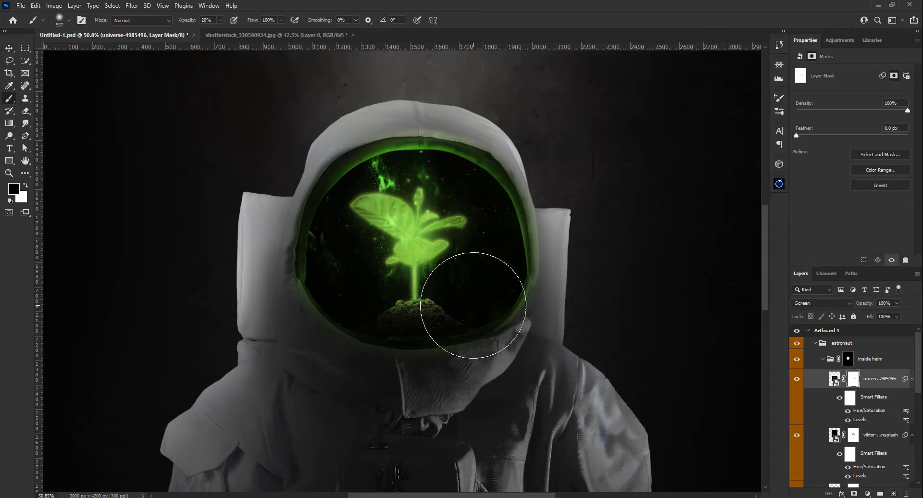
pyautogui.moveTo(415, 232); pyautogui.dragTo(417, 235)
pyautogui.press('x')
pyautogui.scroll(-5, 419, 247)
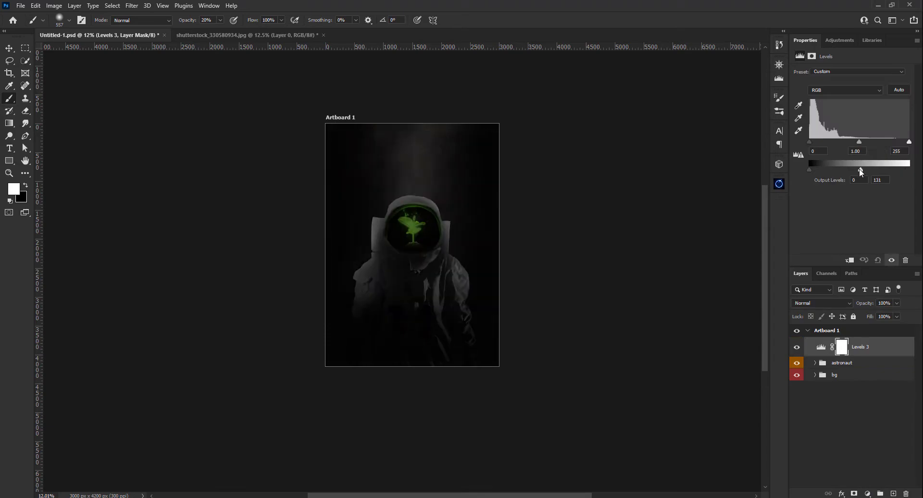
# Paint black on the Levels 3 mask so the darkening spares the helmet
pyautogui.press('x')
pyautogui.moveTo(388, 169); pyautogui.dragTo(432, 226)
pyautogui.press('6')
pyautogui.scroll(2, 411, 229)
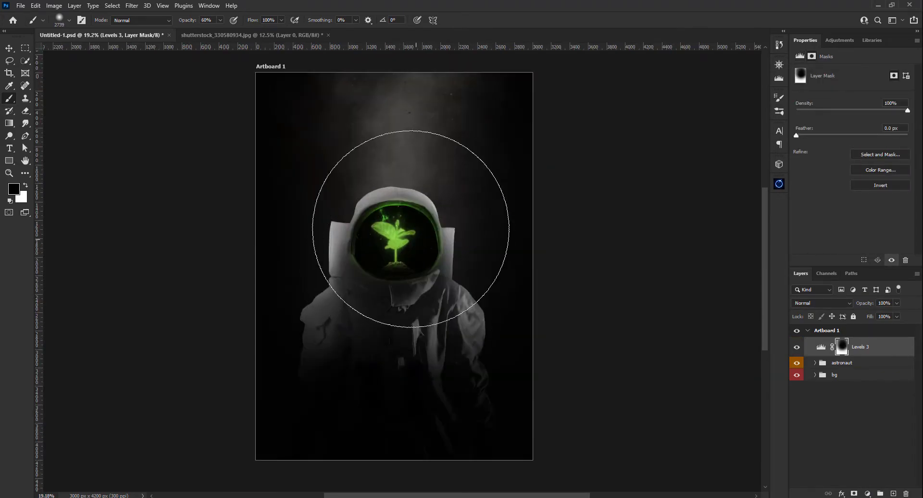
pyautogui.scroll(2, 411, 228)
pyautogui.scroll(-4, 330, 186)
pyautogui.scroll(1, 336, 313)
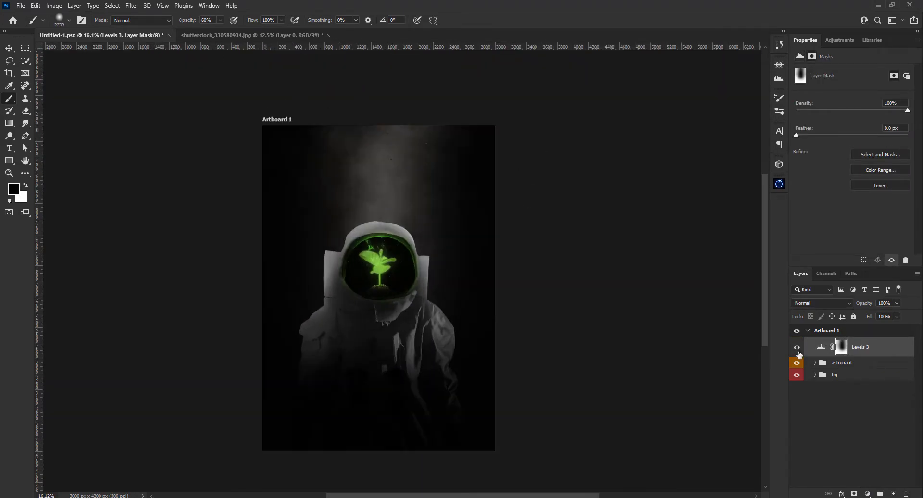
# Add a Color Balance layer in the bg group pushing the background toward blue
pyautogui.click(820, 346)
pyautogui.scroll(2, 347, 343)
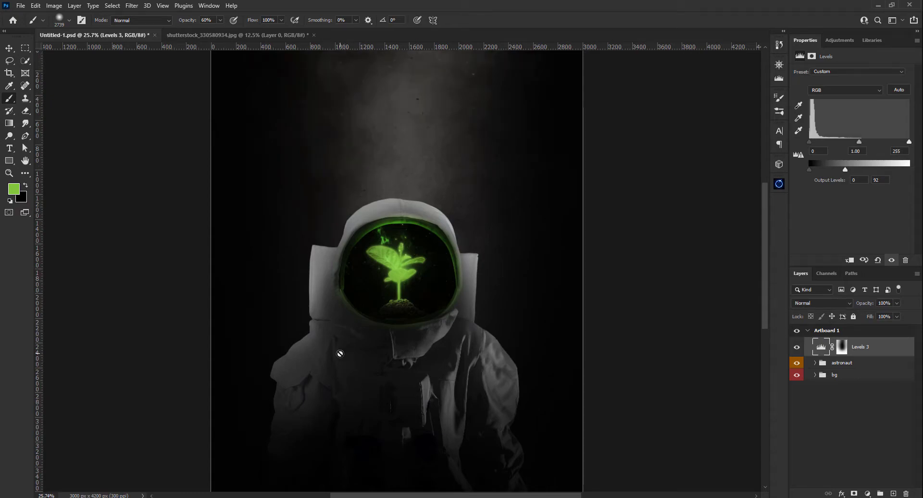
pyautogui.click(815, 375)
pyautogui.scroll(-3, 384, 241)
pyautogui.click(868, 493)
pyautogui.click(832, 403)
pyautogui.moveTo(839, 125); pyautogui.dragTo(853, 127)
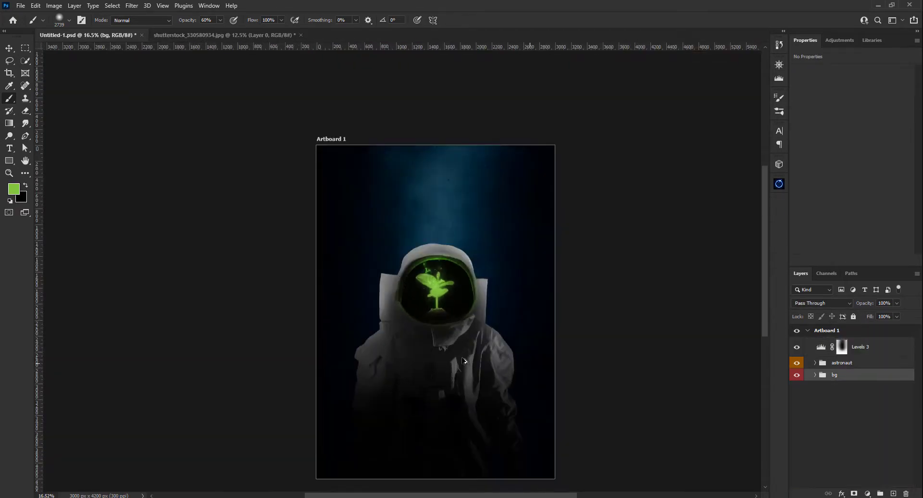
# Add a Color Balance layer limited to the astronaut, shifted toward cyan
pyautogui.click(823, 378)
pyautogui.click(867, 493)
pyautogui.click(834, 404)
pyautogui.moveTo(840, 93); pyautogui.dragTo(823, 93)
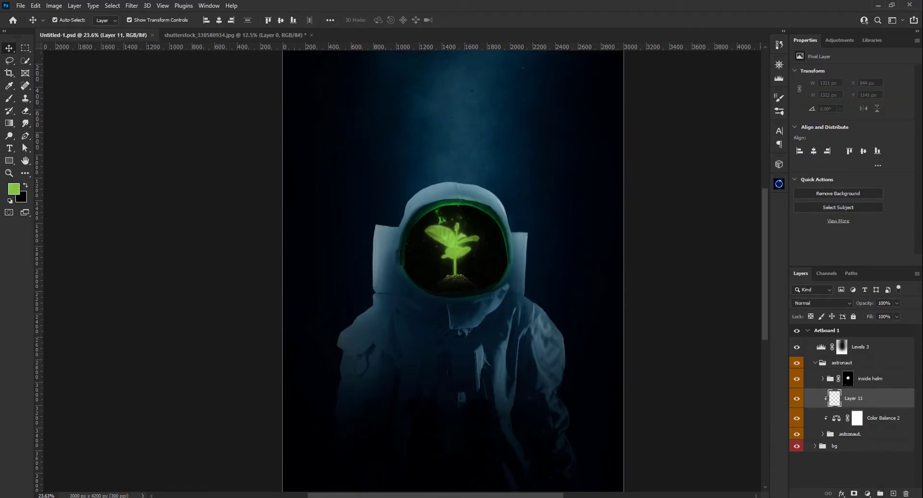
# Paint a white rim light on Layer 11, mask its excess, and add empty Layer 12
pyautogui.press('b')
pyautogui.press('d')
pyautogui.press('x')
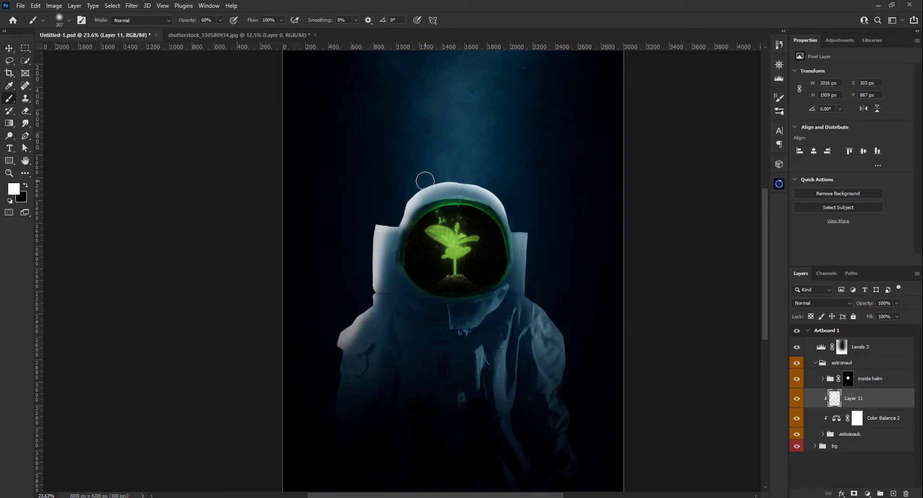
pyautogui.click(854, 493)
pyautogui.press('x')
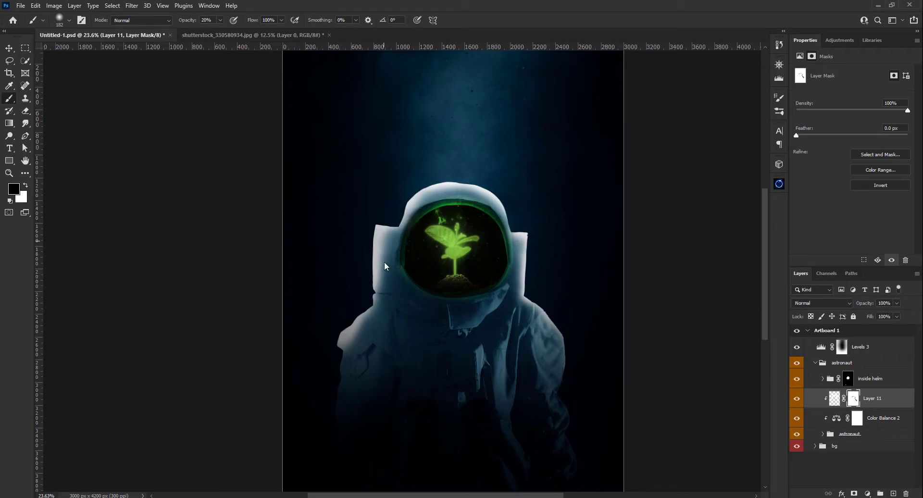
pyautogui.scroll(5, 366, 283)
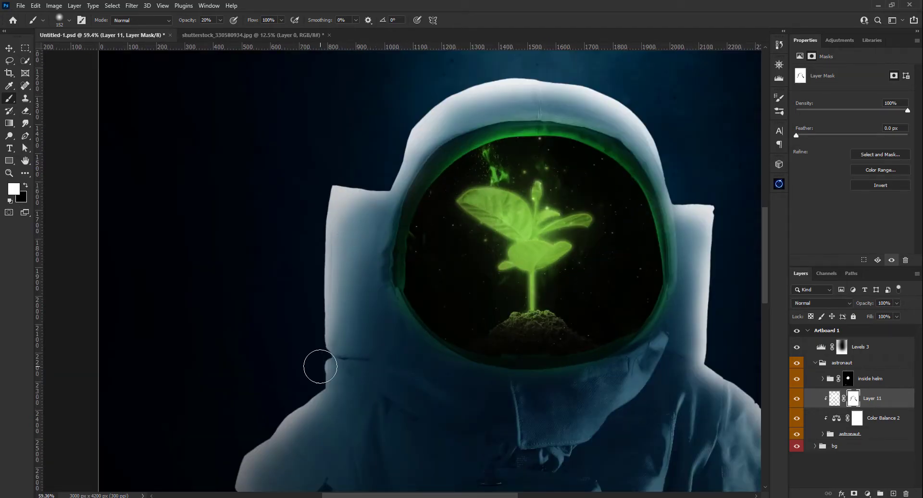
pyautogui.scroll(-5, 320, 366)
pyautogui.scroll(1, 600, 274)
pyautogui.hotkey('ctrl', 'shift', 'alt', 'n')
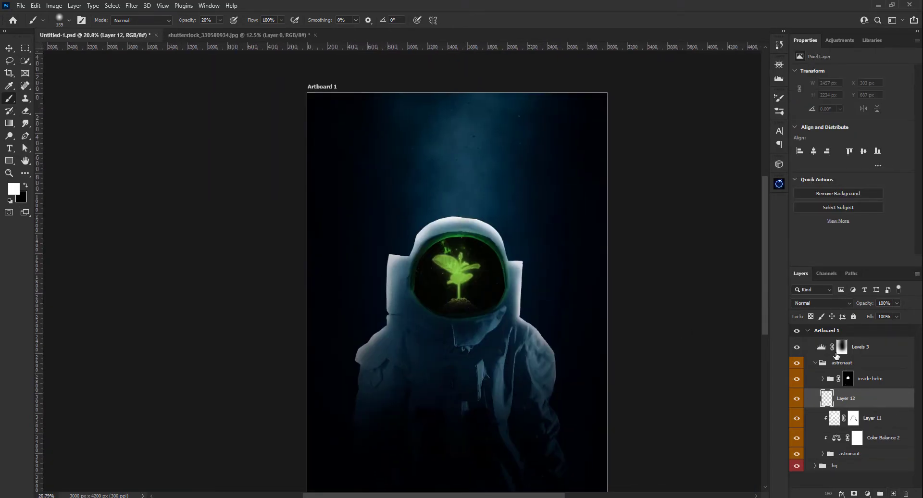
# Move Layer 12 to the top, paint a soft white helmet glow, and mask it
pyautogui.moveTo(835, 355); pyautogui.dragTo(836, 340)
pyautogui.moveTo(390, 263)
pyautogui.mouseDown()
pyautogui.moveTo(376, 347)
pyautogui.moveTo(385, 296)
pyautogui.mouseUp()
pyautogui.press('2')
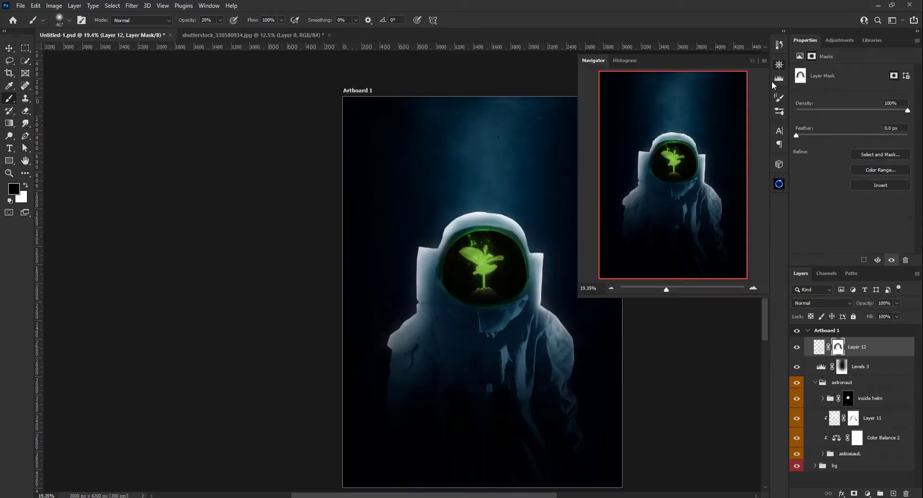
pyautogui.scroll(2, 366, 247)
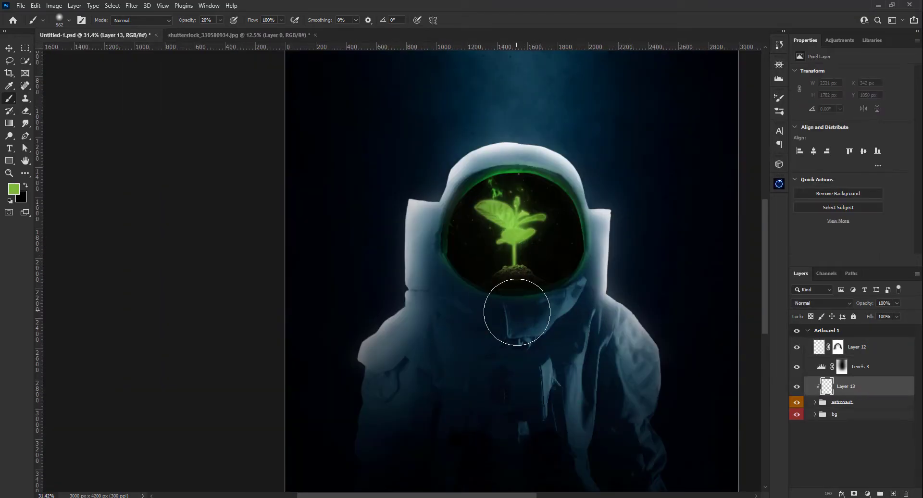
# Paint a green glow over the astronaut's neck, limit it with Blend If, and set Overlay
pyautogui.moveTo(516, 312); pyautogui.dragTo(547, 284)
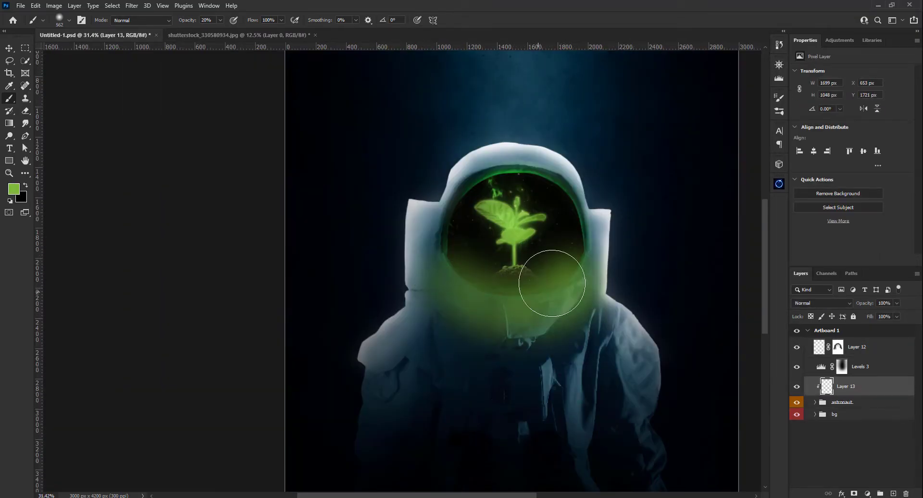
pyautogui.doubleClick(870, 386)
pyautogui.moveTo(670, 211); pyautogui.dragTo(724, 212)
pyautogui.moveTo(725, 211); pyautogui.dragTo(673, 210)
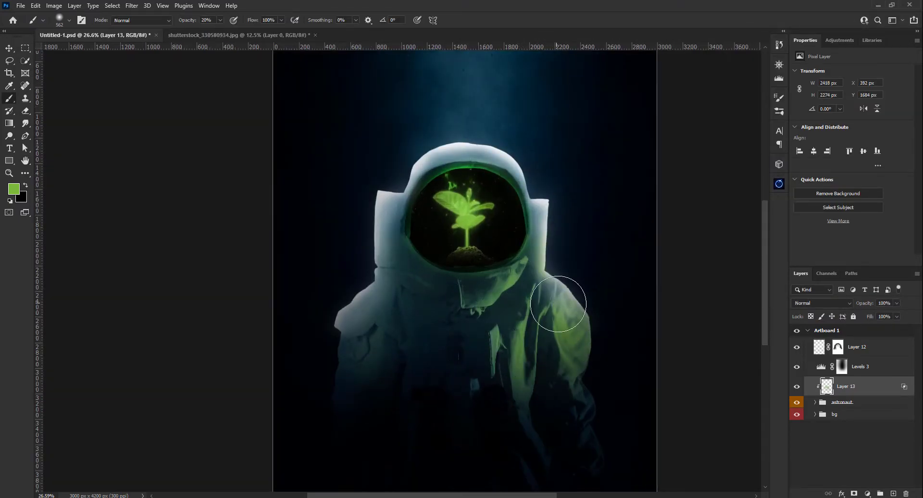
pyautogui.click(822, 303)
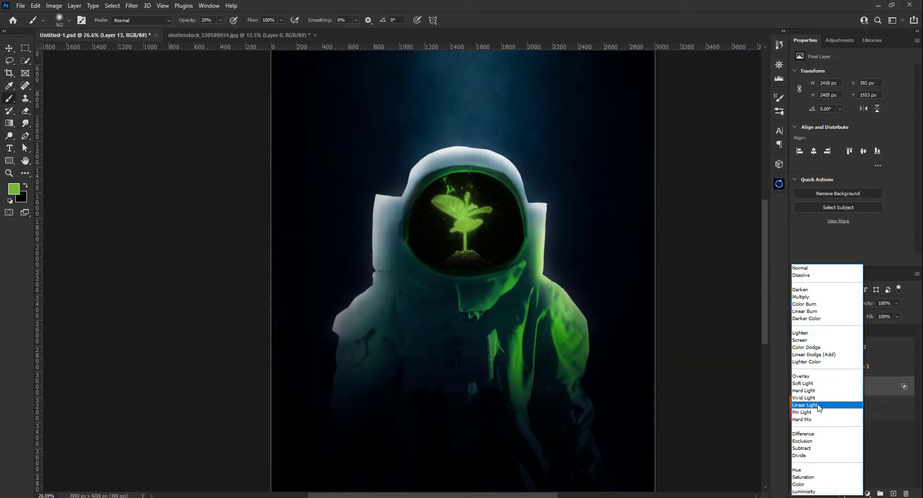
pyautogui.click(812, 376)
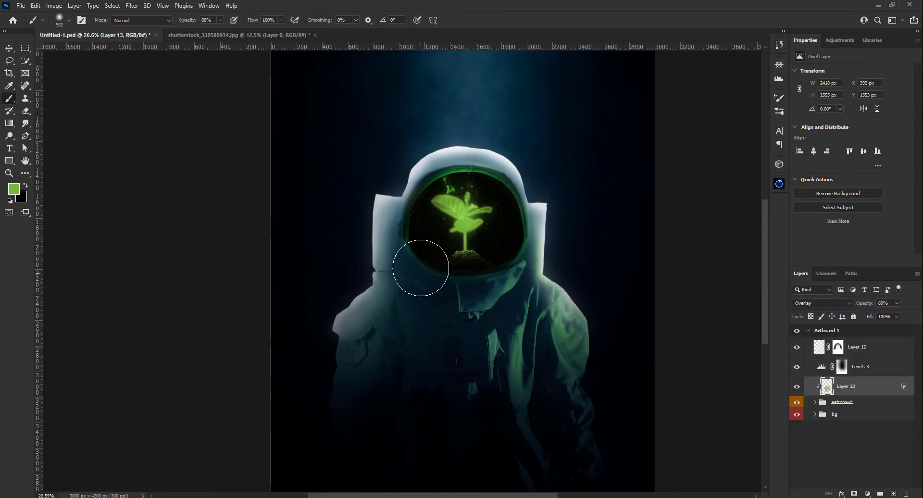
# Set the visor glow layer to Overlay and add a new empty layer above Levels 3
pyautogui.scroll(4, 540, 360)
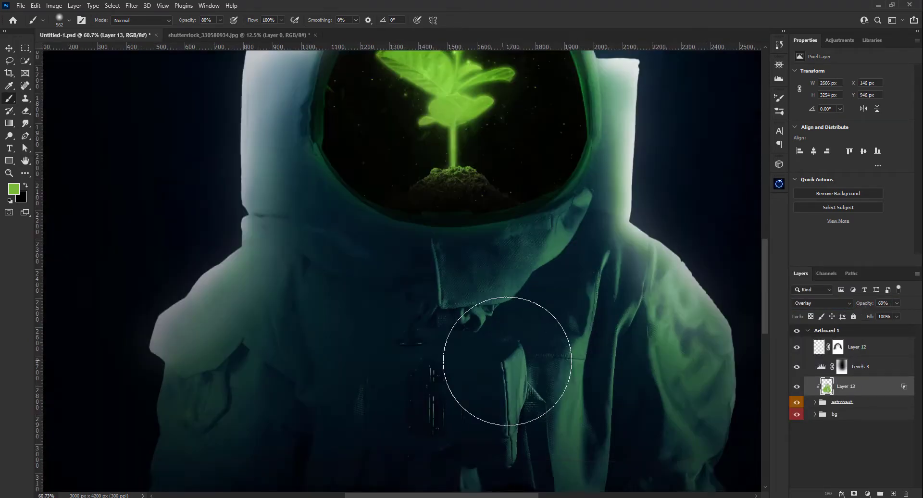
pyautogui.scroll(3, 542, 313)
pyautogui.scroll(1, 425, 326)
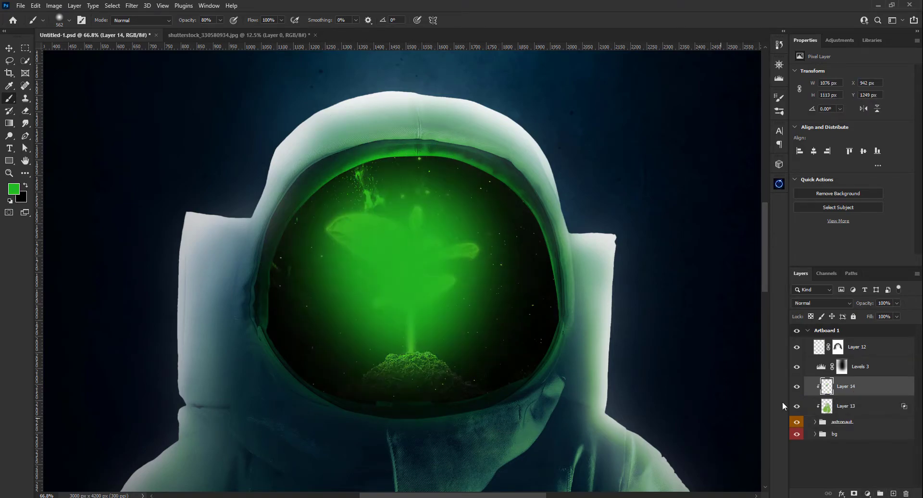
pyautogui.click(821, 302)
pyautogui.click(815, 380)
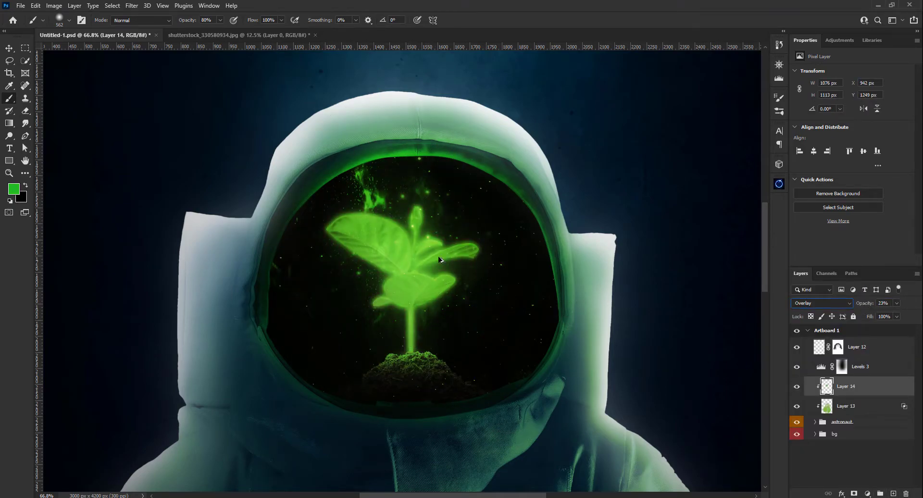
pyautogui.click(860, 367)
pyautogui.hotkey('ctrl', '0')
# On a new layer, paint green smoke above the helmet with a 20% opacity brush
pyautogui.hotkey('ctrl', 'shift', 'alt', 'n')
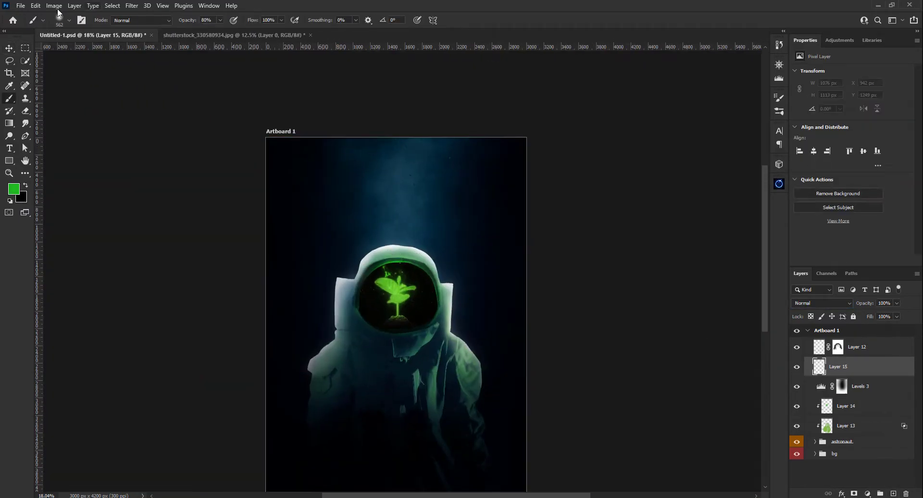
pyautogui.click(69, 19)
pyautogui.press('Escape')
pyautogui.press('2')
pyautogui.scroll(2, 433, 192)
pyautogui.moveTo(510, 92); pyautogui.dragTo(453, 155)
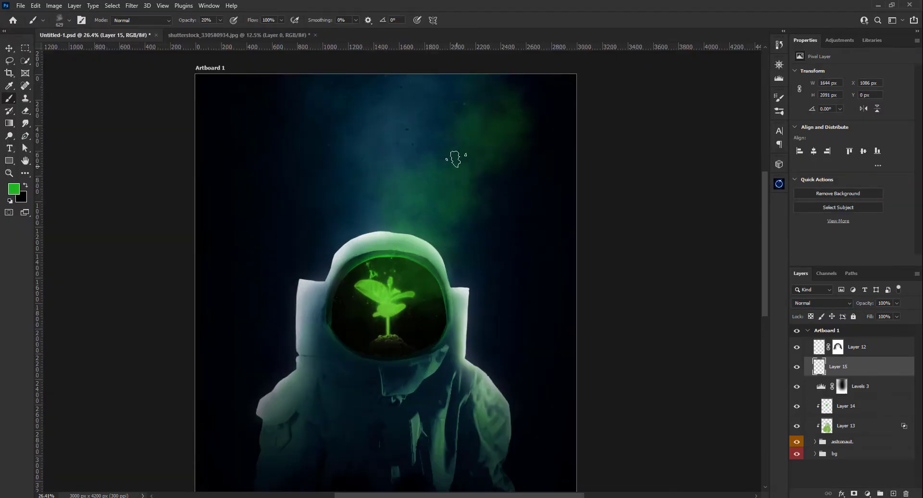
# Mask the smoke layer and paint out the green haze at the top and upper right
pyautogui.click(854, 494)
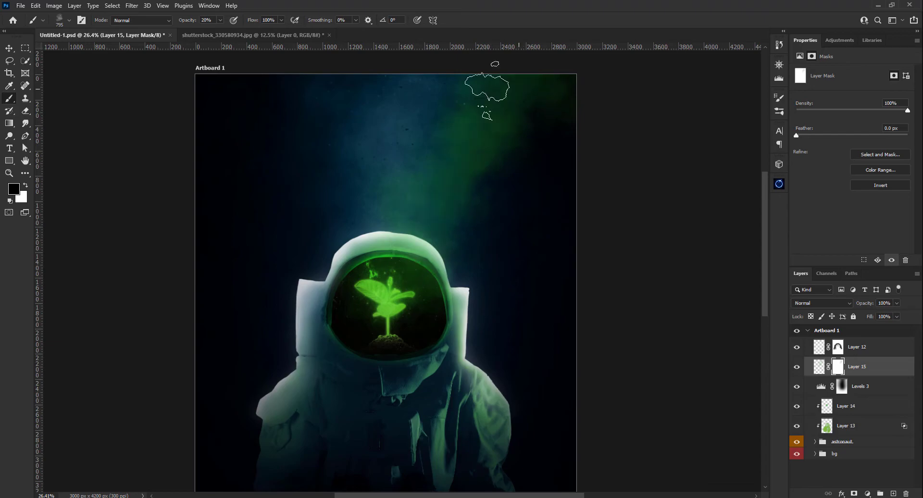
pyautogui.moveTo(487, 92); pyautogui.dragTo(488, 189)
pyautogui.scroll(-3, 488, 189)
pyautogui.click(779, 64)
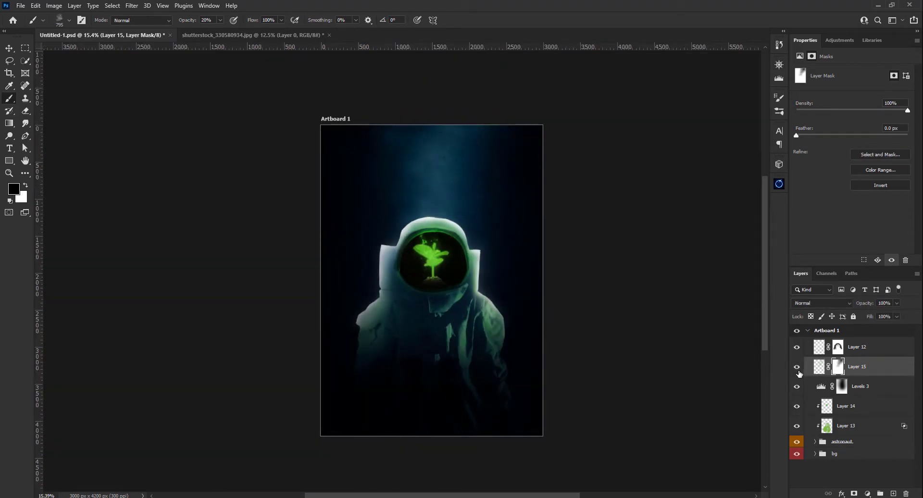
pyautogui.scroll(2, 394, 216)
pyautogui.moveTo(518, 175); pyautogui.dragTo(426, 192)
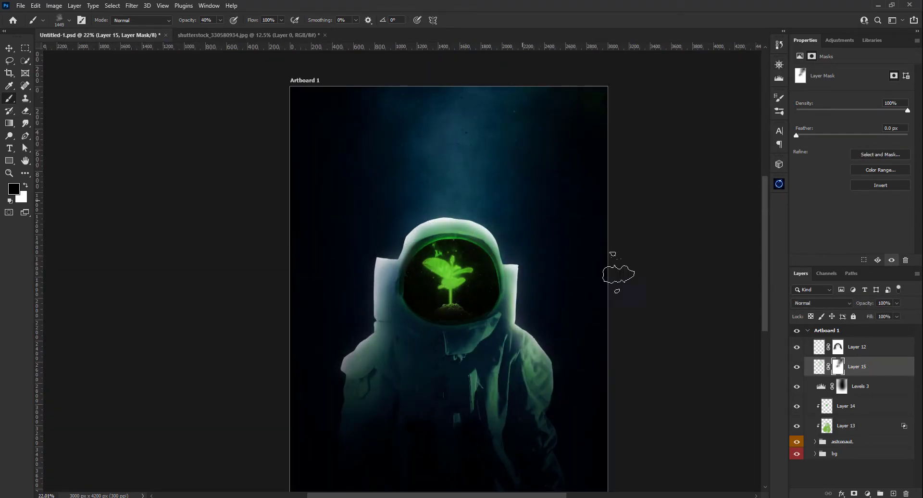
# Mask the fog off the chest, thin it at 30% across the lower body, and add a Solid Color fill
pyautogui.scroll(2, 473, 260)
pyautogui.scroll(-4, 473, 261)
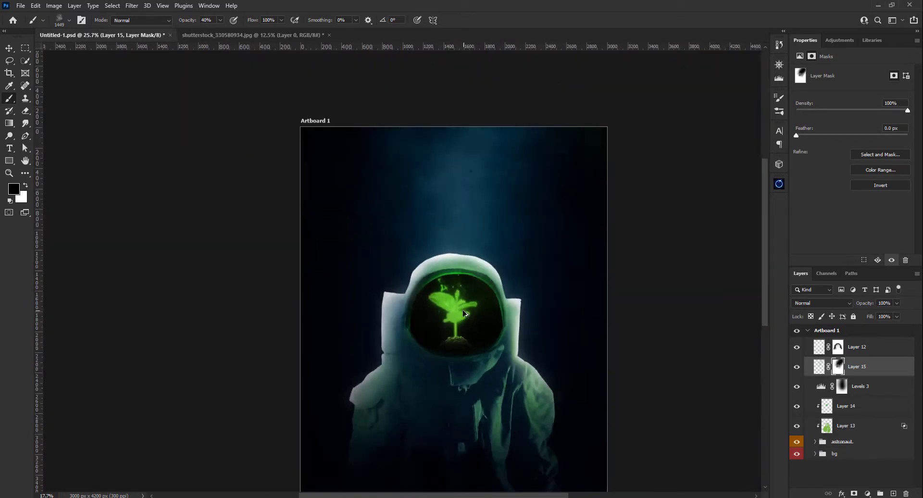
pyautogui.scroll(1, 470, 302)
pyautogui.scroll(1, 470, 302)
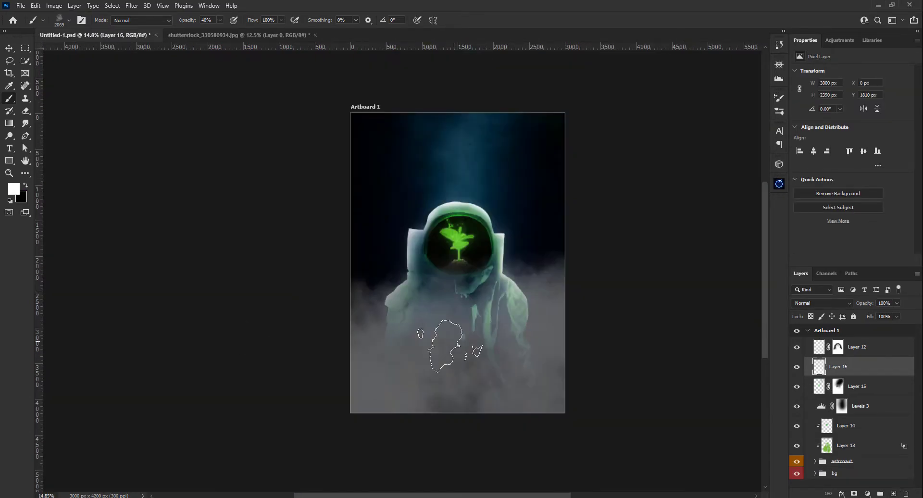
pyautogui.click(853, 494)
pyautogui.press('x')
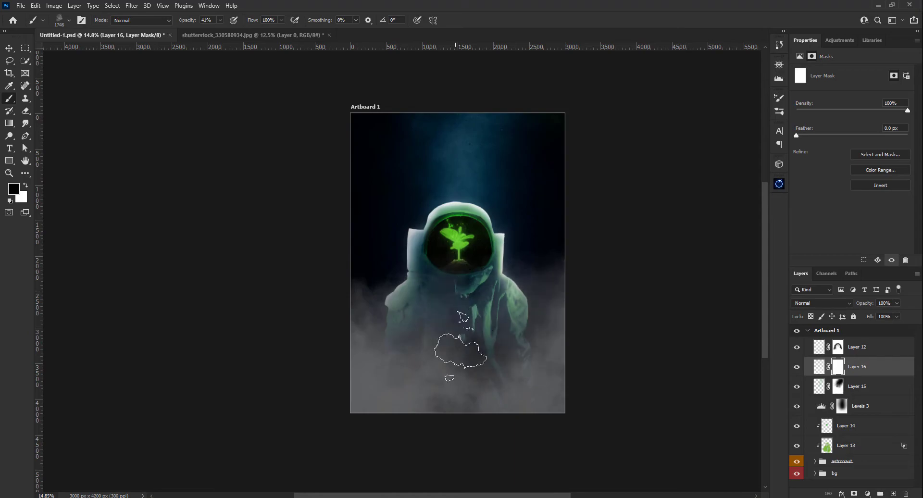
pyautogui.moveTo(405, 278); pyautogui.dragTo(384, 302)
pyautogui.press('3')
pyautogui.moveTo(449, 391)
pyautogui.mouseDown()
pyautogui.moveTo(494, 402)
pyautogui.moveTo(457, 358)
pyautogui.mouseUp()
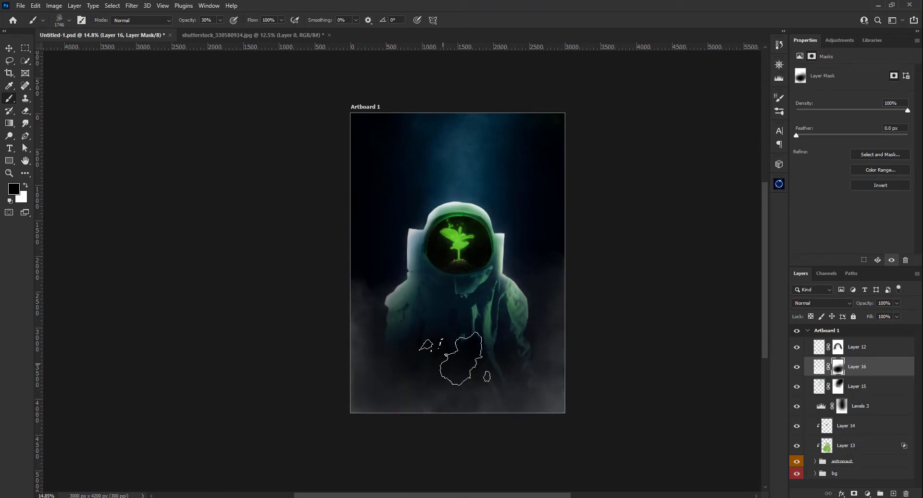
pyautogui.click(867, 494)
pyautogui.click(865, 322)
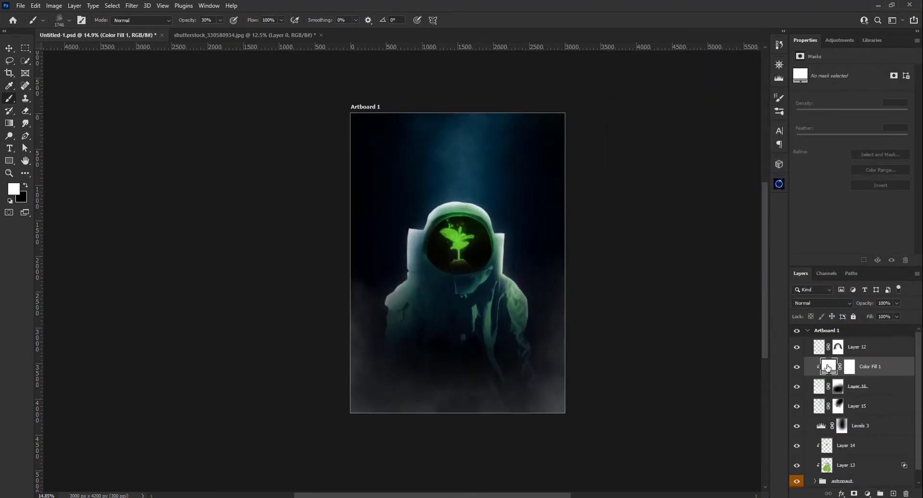
# Set the Color Fill 1 colour to a dark teal
pyautogui.click(727, 221)
pyautogui.moveTo(748, 174); pyautogui.dragTo(749, 207)
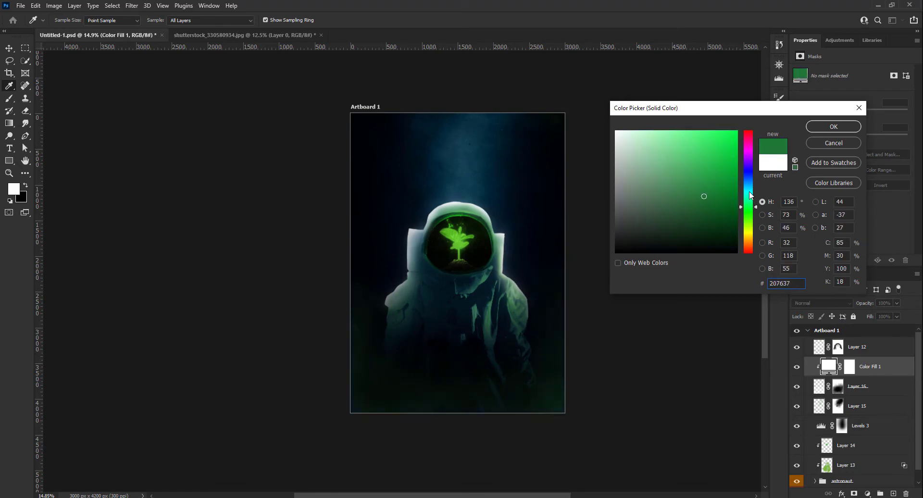
pyautogui.press('Return')
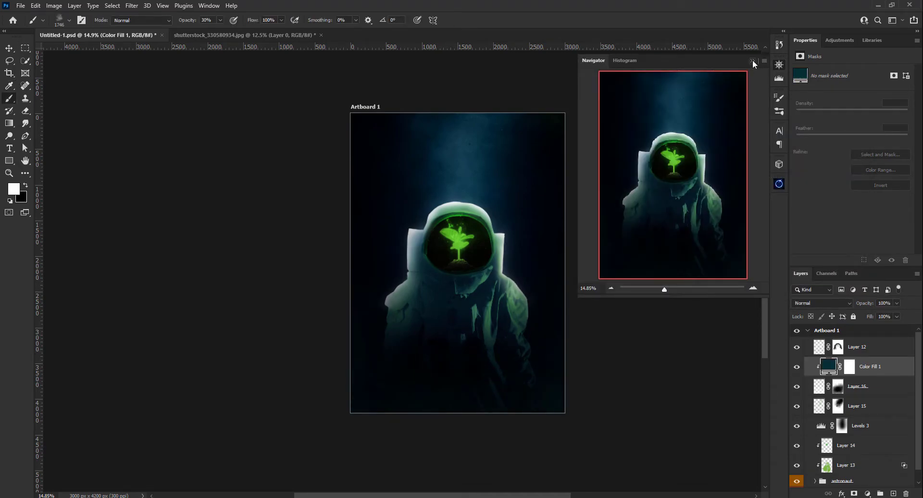
# Close the Navigator, expand the astronaut group, and select the universe layer
pyautogui.click(753, 62)
pyautogui.scroll(8, 483, 250)
pyautogui.scroll(-1, 823, 469)
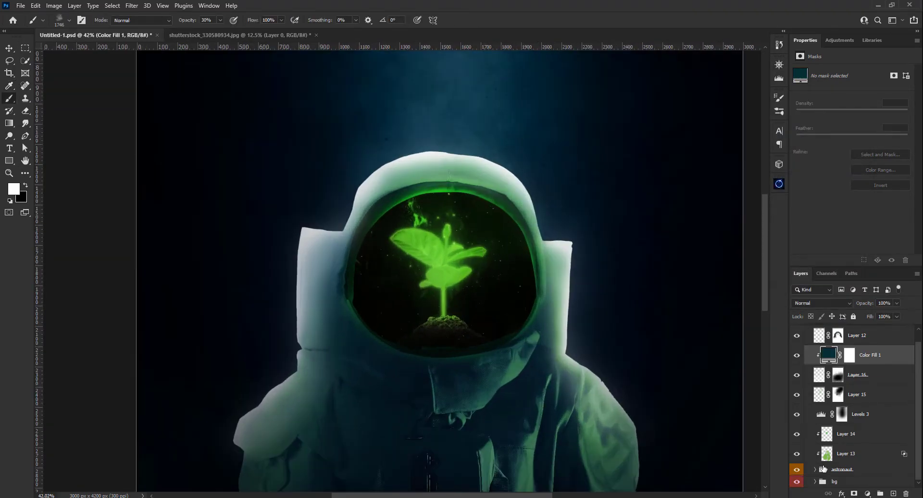
pyautogui.click(814, 470)
pyautogui.scroll(-3, 837, 432)
pyautogui.click(835, 434)
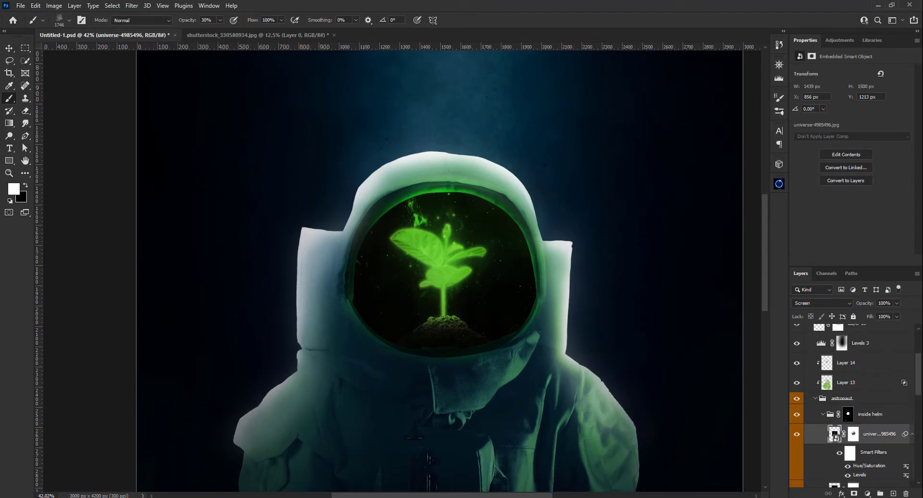
# Place and resize the nebula image over the visor and blend it in Screen mode
pyautogui.moveTo(391, 241); pyautogui.dragTo(392, 241)
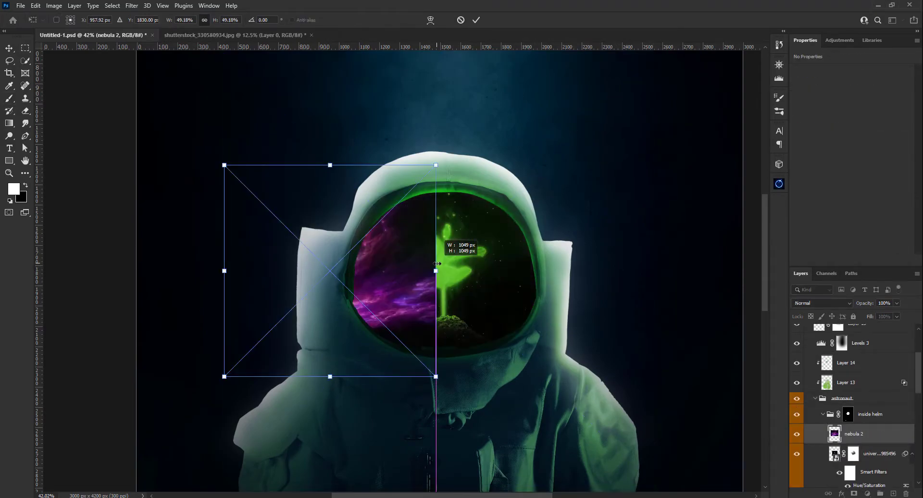
pyautogui.moveTo(485, 247); pyautogui.dragTo(492, 289)
pyautogui.press('Return')
pyautogui.click(822, 303)
pyautogui.click(812, 343)
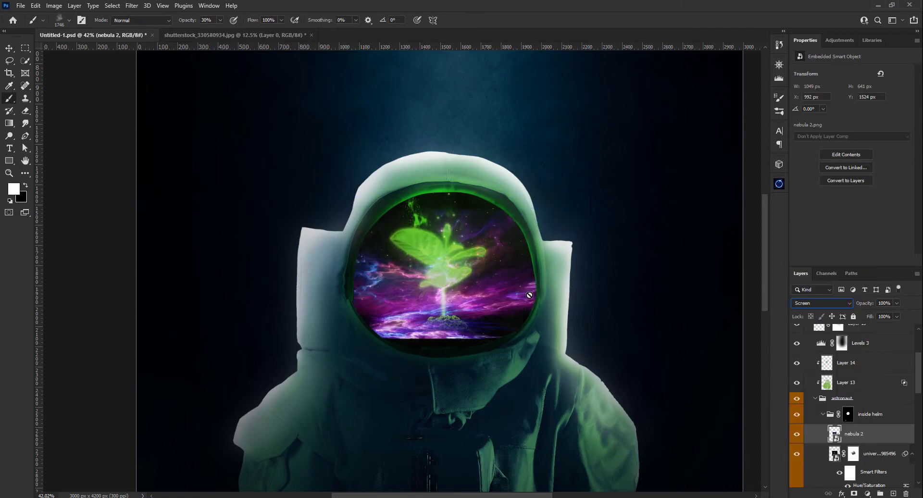
# Darken the nebula's midtones with Levels and mask out the red glow over the plant
pyautogui.hotkey('ctrl', 'l')
pyautogui.moveTo(560, 212); pyautogui.dragTo(573, 208)
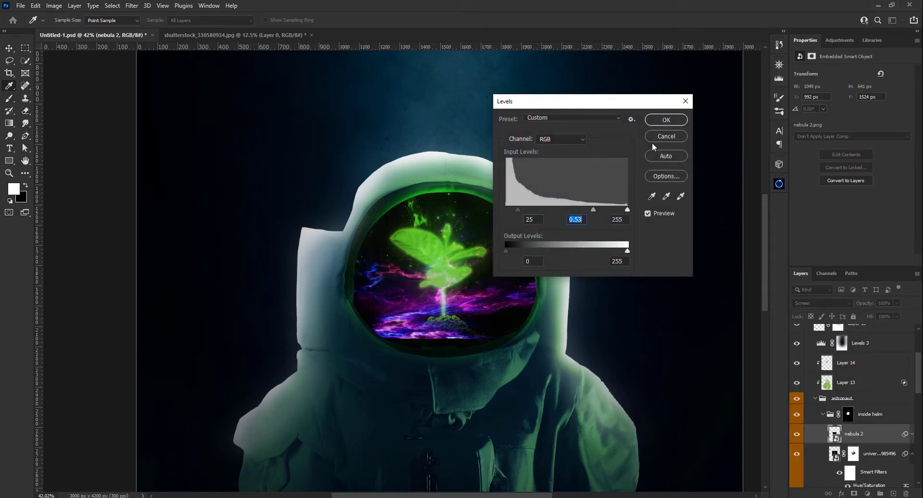
pyautogui.click(665, 119)
pyautogui.press('b')
pyautogui.press('x')
pyautogui.click(442, 293)
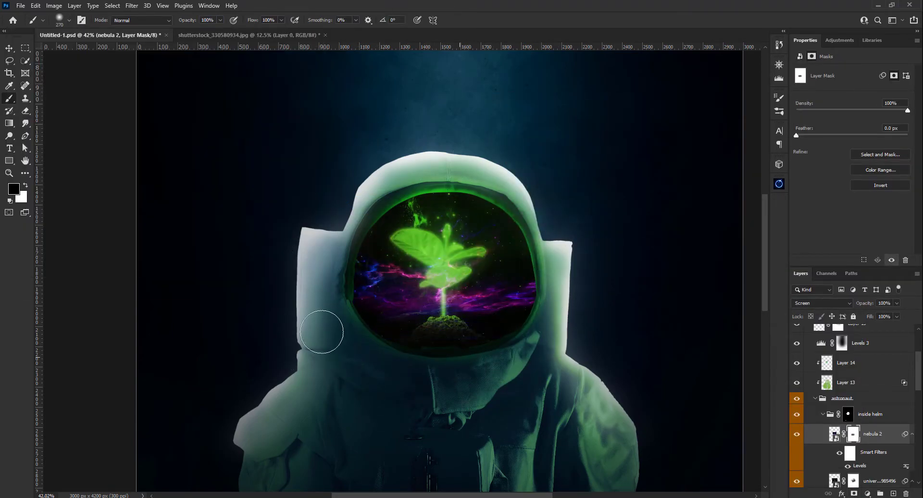
# Colorize the nebula green with Hue/Saturation, then target the inside helm group's mask
pyautogui.hotkey('ctrl', 'u')
pyautogui.click(794, 221)
pyautogui.moveTo(660, 163); pyautogui.dragTo(684, 165)
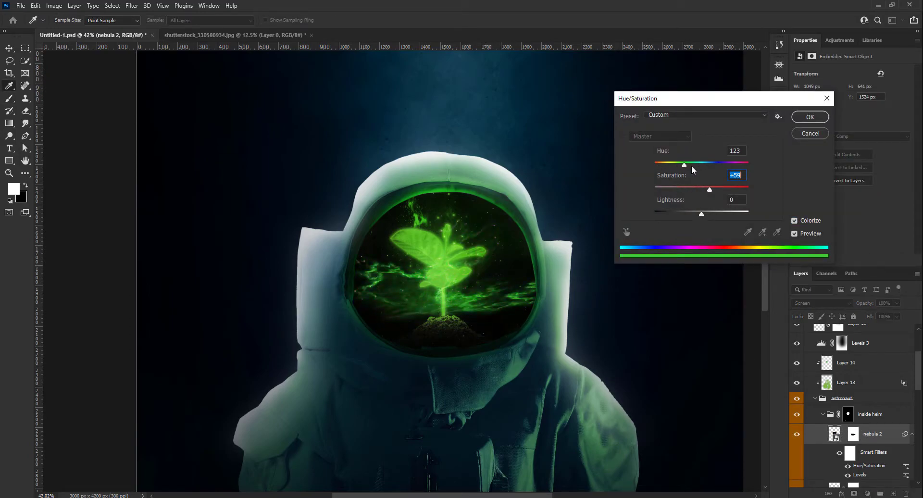
pyautogui.press('Return')
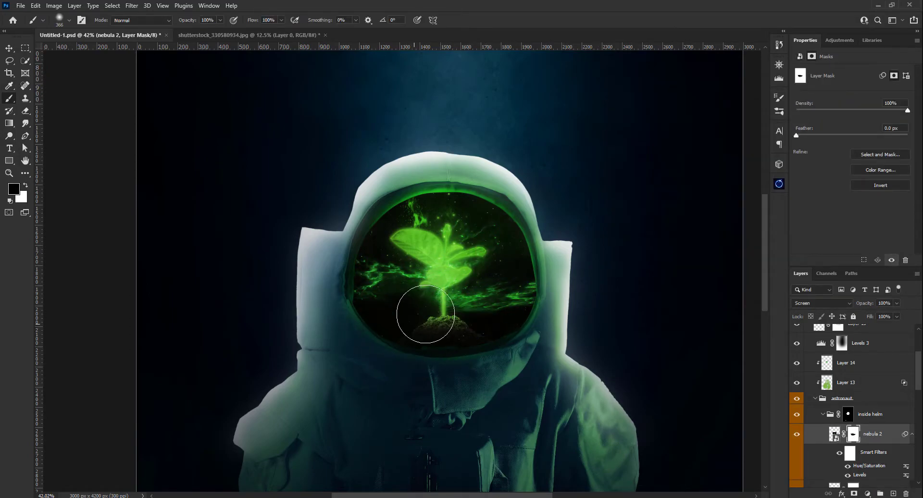
pyautogui.scroll(-3, 480, 308)
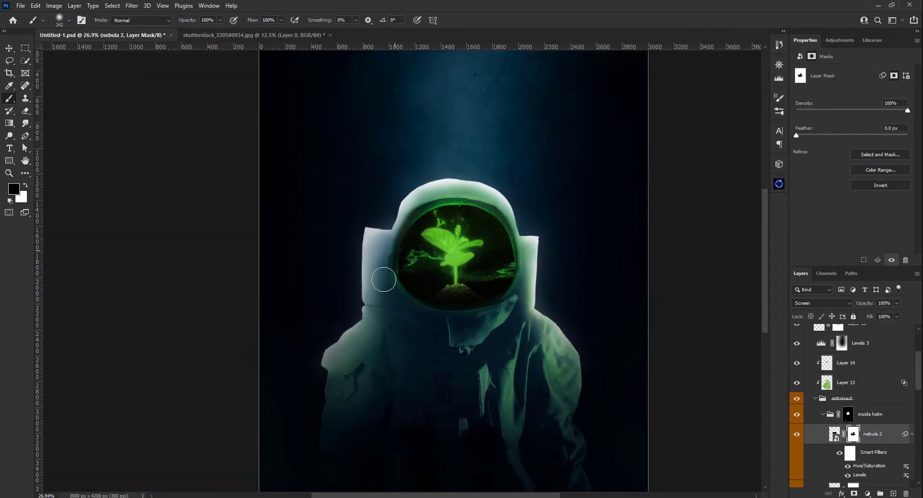
pyautogui.scroll(2, 546, 266)
pyautogui.scroll(-3, 325, 289)
pyautogui.scroll(4, 433, 288)
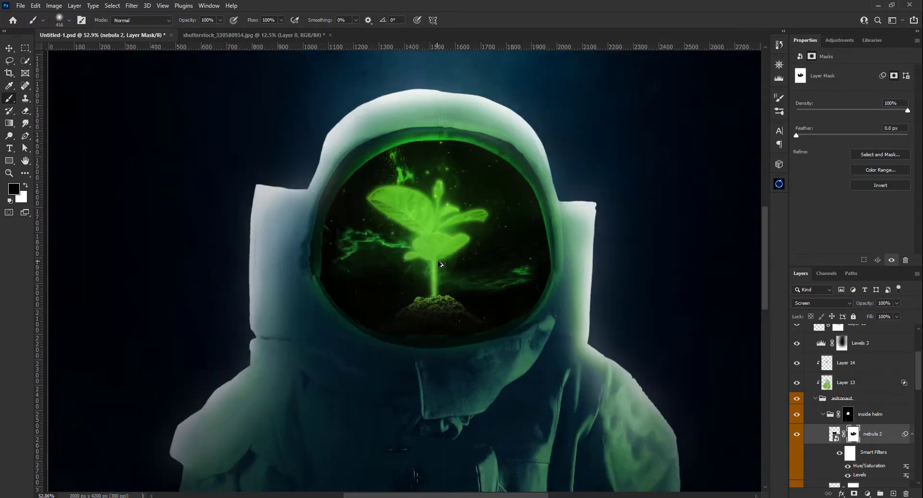
pyautogui.scroll(-5, 536, 272)
pyautogui.scroll(3, 520, 283)
pyautogui.click(848, 414)
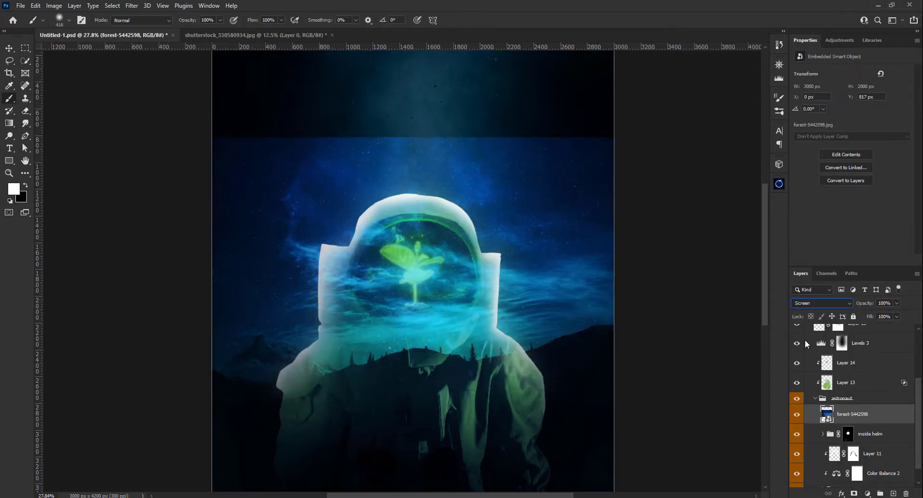
# Drag the forest image into the composition and nudge it slightly upward with Ctrl+T
pyautogui.moveTo(596, 209); pyautogui.dragTo(604, 210)
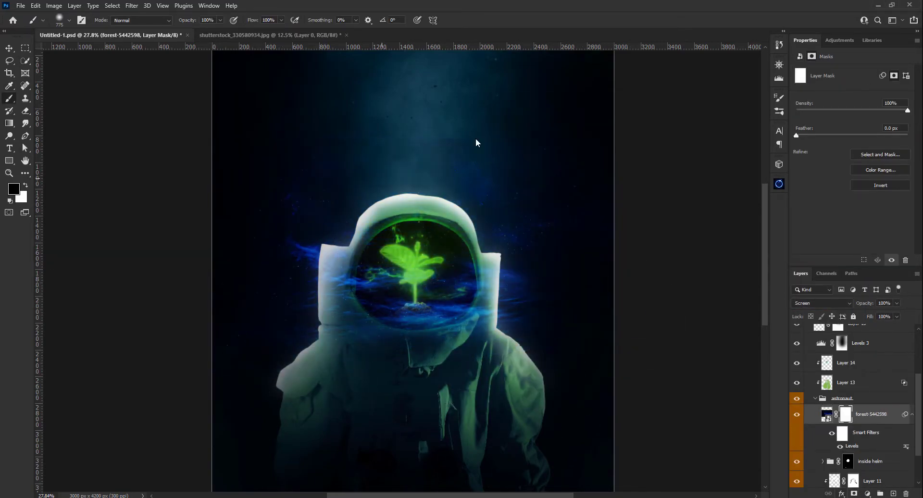
pyautogui.hotkey('ctrl', 't')
pyautogui.moveTo(565, 183); pyautogui.dragTo(566, 164)
pyautogui.press('Return')
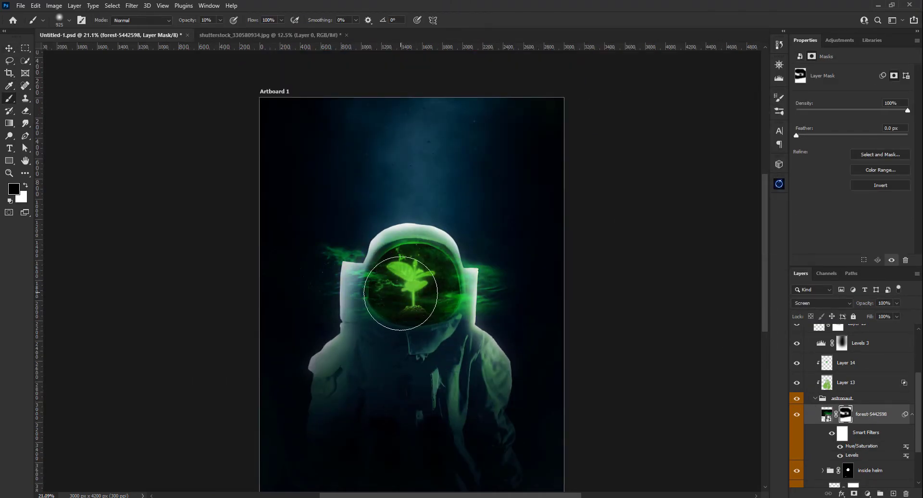
pyautogui.scroll(2, 353, 252)
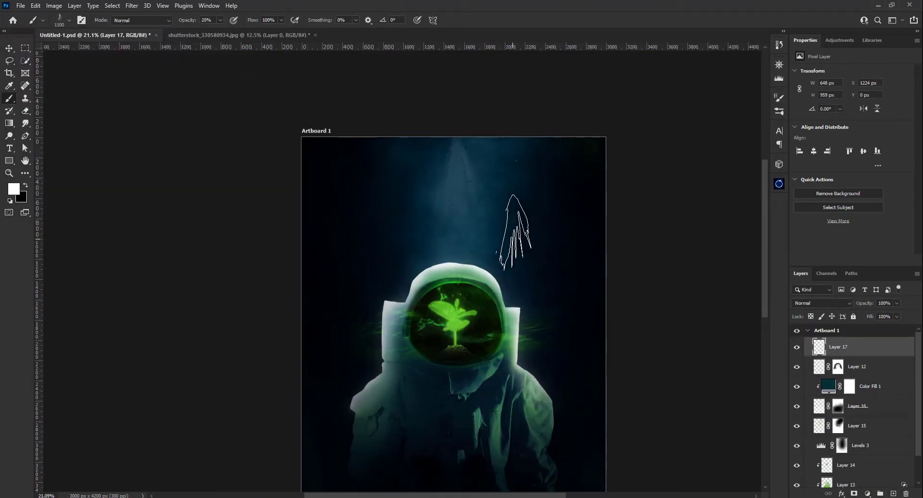
# Apply a Gaussian Blur and then a Motion Blur to the Layer 17 ray strokes
pyautogui.click(131, 6)
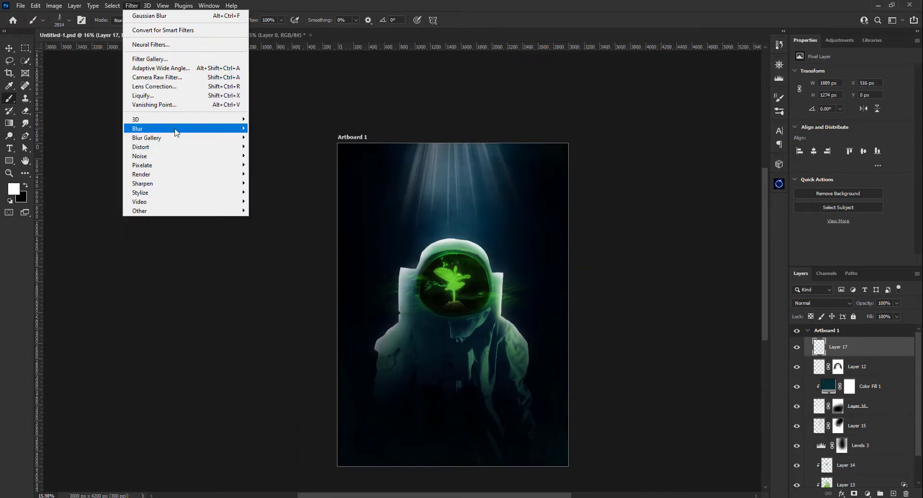
pyautogui.click(274, 169)
pyautogui.click(758, 164)
pyautogui.click(132, 6)
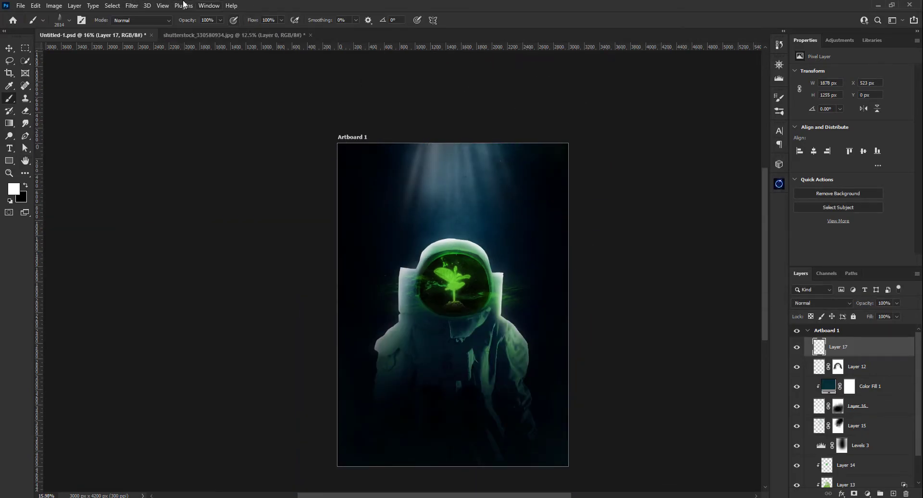
pyautogui.click(274, 189)
pyautogui.click(810, 125)
# Stretch the blurred light rays across the top of the canvas with Free Transform
pyautogui.press('v')
pyautogui.hotkey('ctrl', 't')
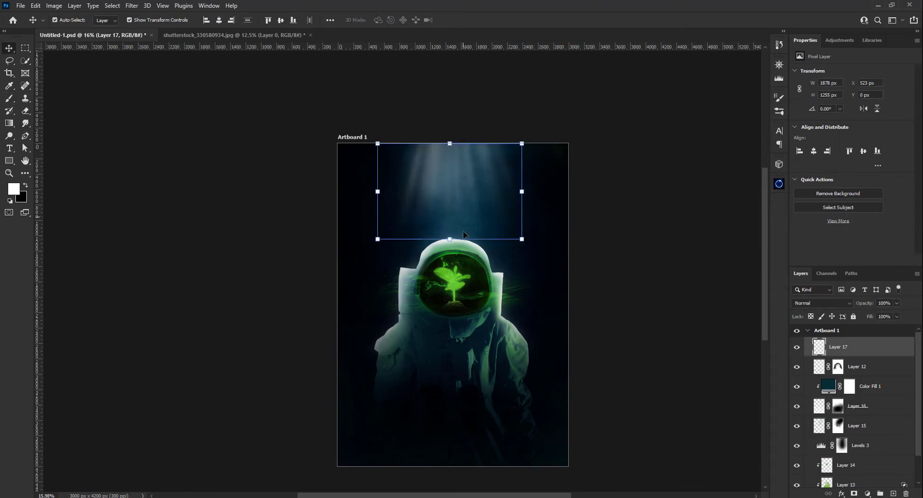
pyautogui.moveTo(448, 140); pyautogui.dragTo(448, 117)
pyautogui.press('Return')
pyautogui.click(822, 303)
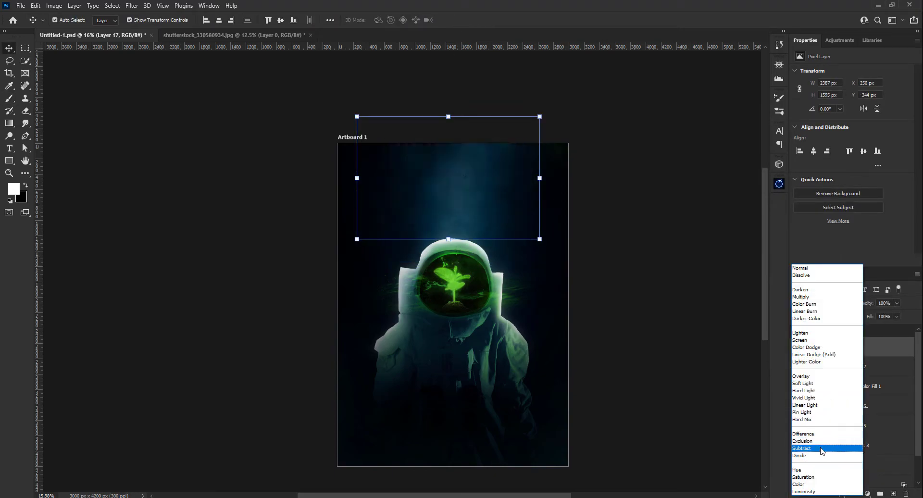
pyautogui.press('Escape')
# Add a mask to the rays layer and set up a soft brush for masking
pyautogui.click(854, 493)
pyautogui.press('b')
pyautogui.rightClick(81, 122)
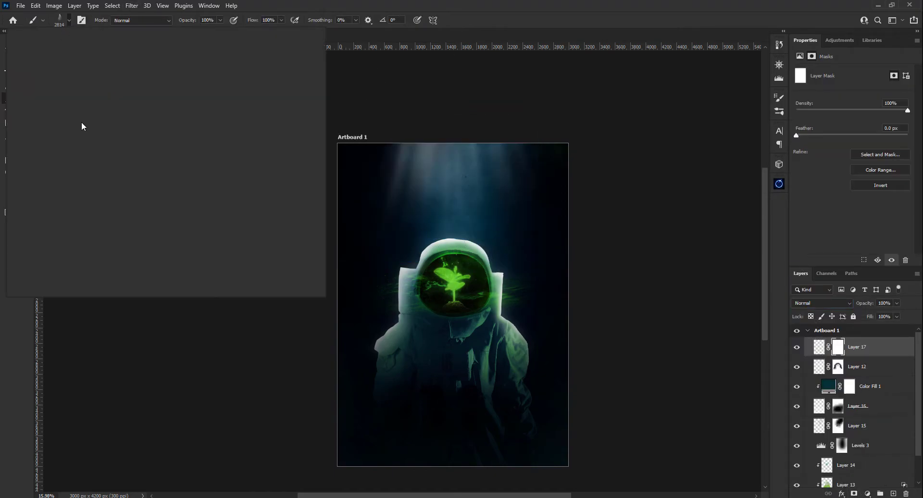
pyautogui.scroll(-5, 113, 199)
pyautogui.press('Escape')
pyautogui.press('1')
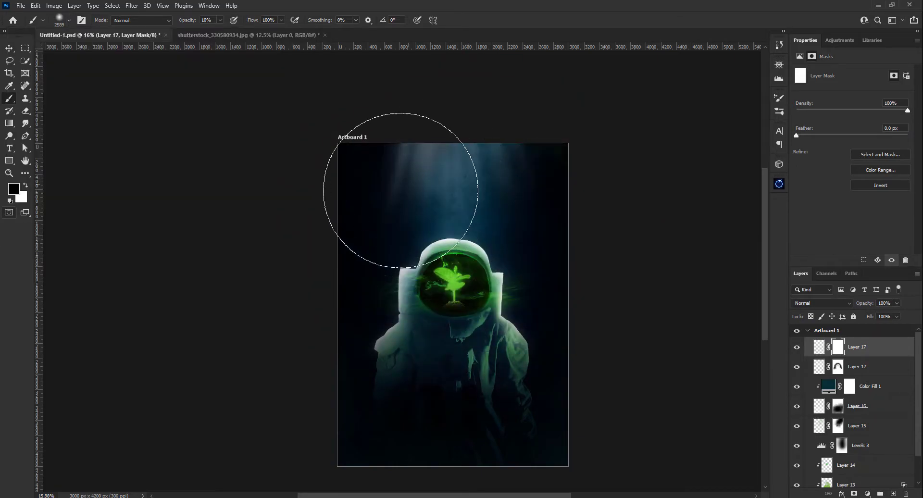
# Add a clipped Color-mode Layer 18 painted with sampled teal, and give it a mask
pyautogui.hotkey('ctrl', 'shift', 'alt', 'n')
pyautogui.keyDown('alt'); pyautogui.click(849, 363); pyautogui.keyUp('alt')
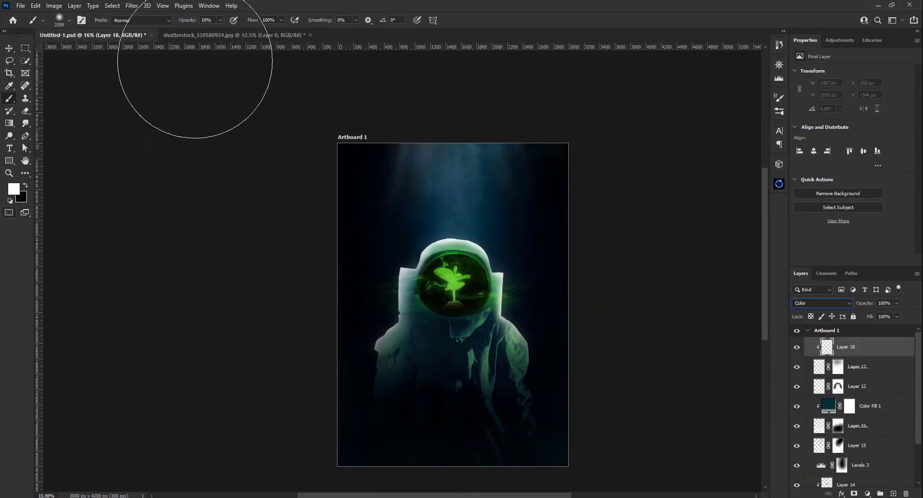
pyautogui.keyDown('alt'); pyautogui.click(473, 224); pyautogui.keyUp('alt')
pyautogui.moveTo(472, 224); pyautogui.dragTo(438, 175)
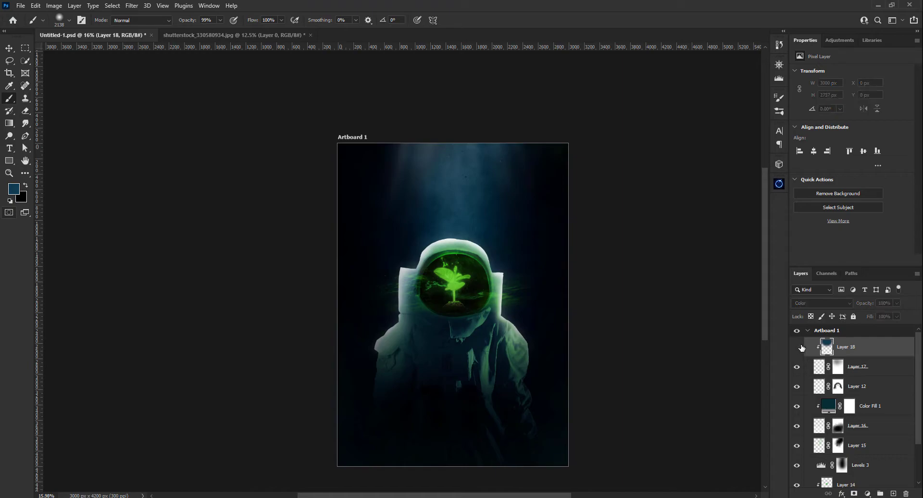
pyautogui.click(822, 303)
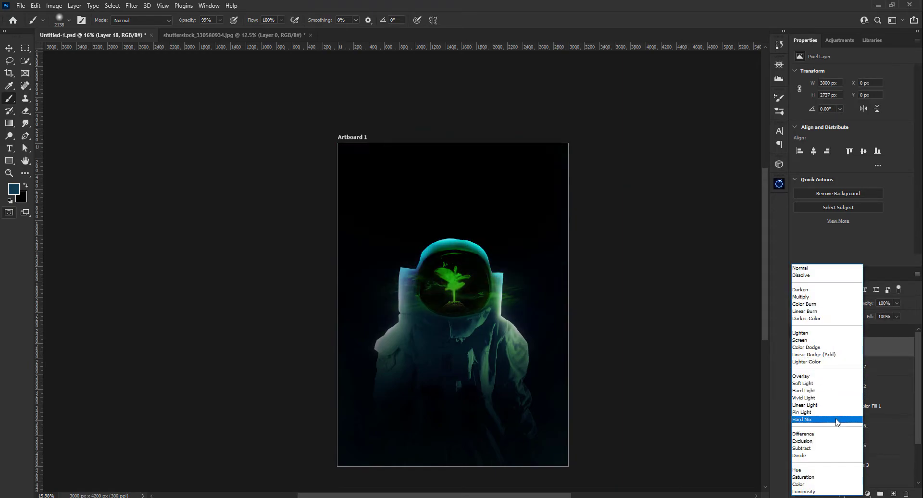
pyautogui.press('Escape')
pyautogui.click(853, 494)
pyautogui.press('d')
pyautogui.press('1')
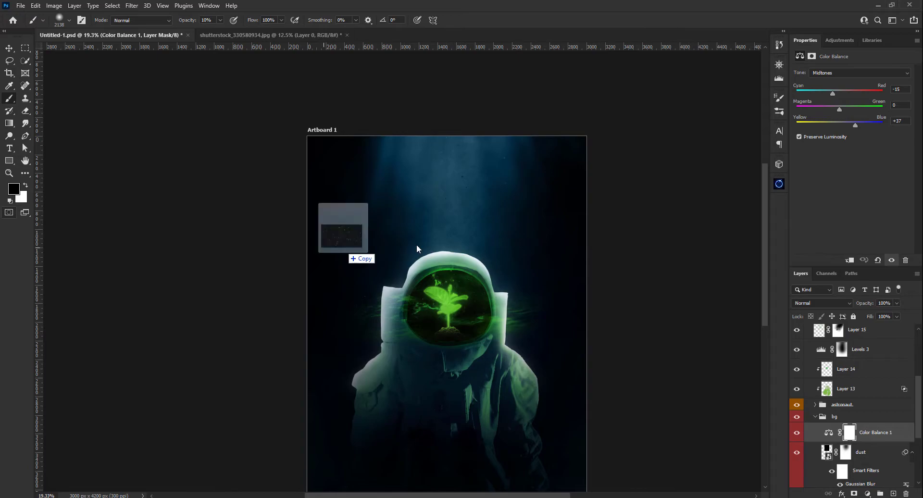
# Place the bokeh image in the background group in Screen mode and adjust its hue/saturation
pyautogui.moveTo(416, 245)
pyautogui.mouseDown()
pyautogui.moveTo(447, 269)
pyautogui.moveTo(447, 226)
pyautogui.mouseUp()
pyautogui.press('Return')
pyautogui.click(822, 303)
pyautogui.click(800, 340)
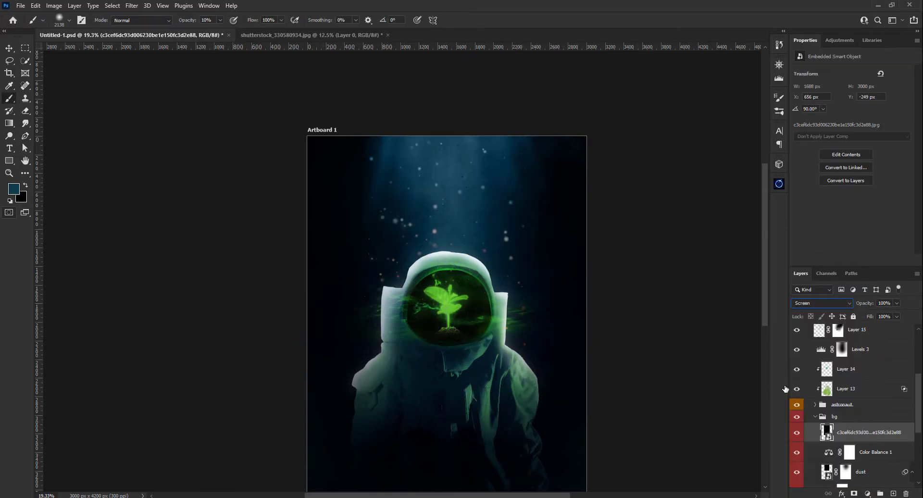
pyautogui.hotkey('ctrl', 'u')
pyautogui.moveTo(700, 188); pyautogui.dragTo(667, 215)
pyautogui.press('Return')
# Collapse the background group, add Layer 19 and paint particles with a particle brush
pyautogui.press('9')
pyautogui.press('3')
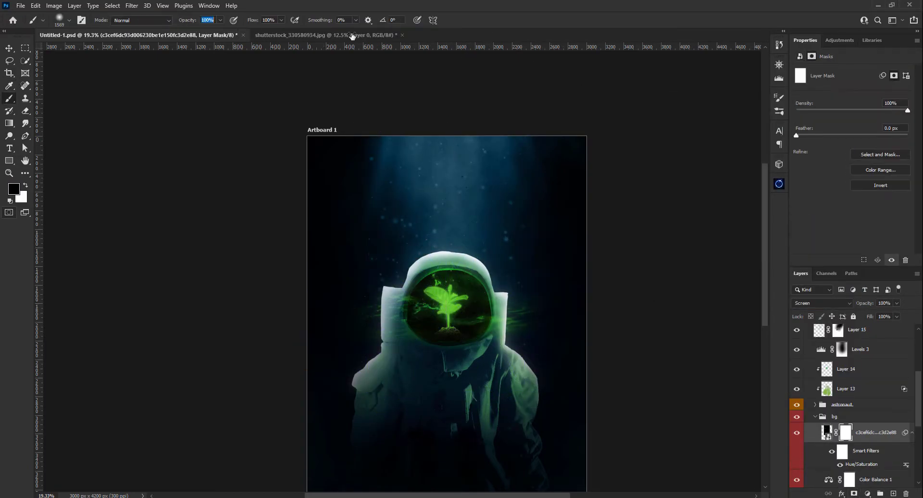
pyautogui.scroll(-2, 557, 310)
pyautogui.click(814, 416)
pyautogui.hotkey('ctrl', 'shift', 'alt', 'n')
pyautogui.click(63, 20)
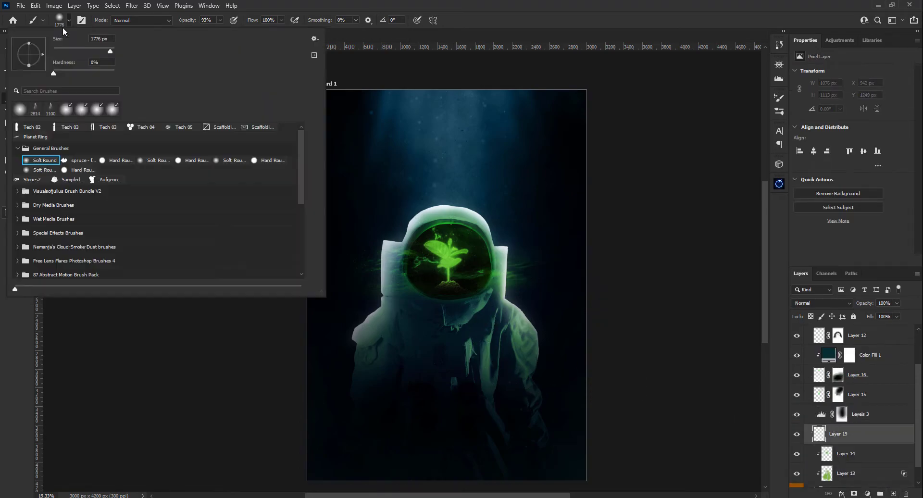
pyautogui.scroll(-1, 18, 250)
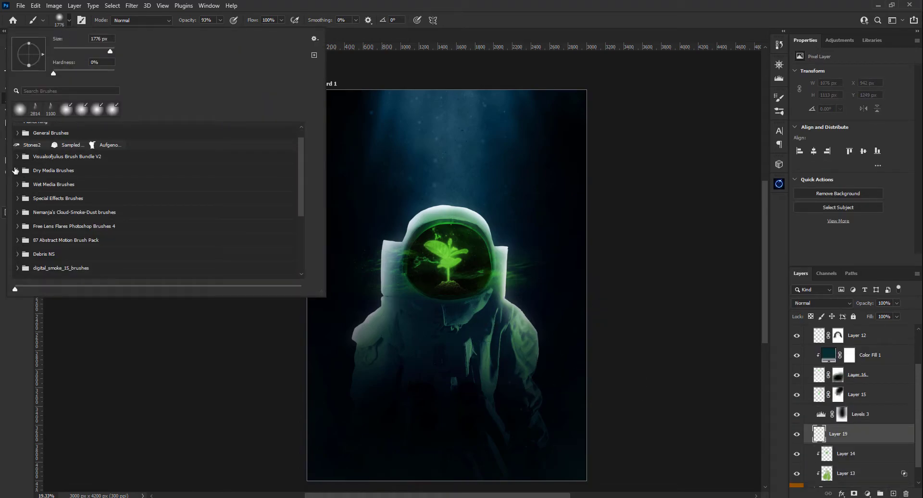
pyautogui.click(17, 171)
pyautogui.doubleClick(202, 250)
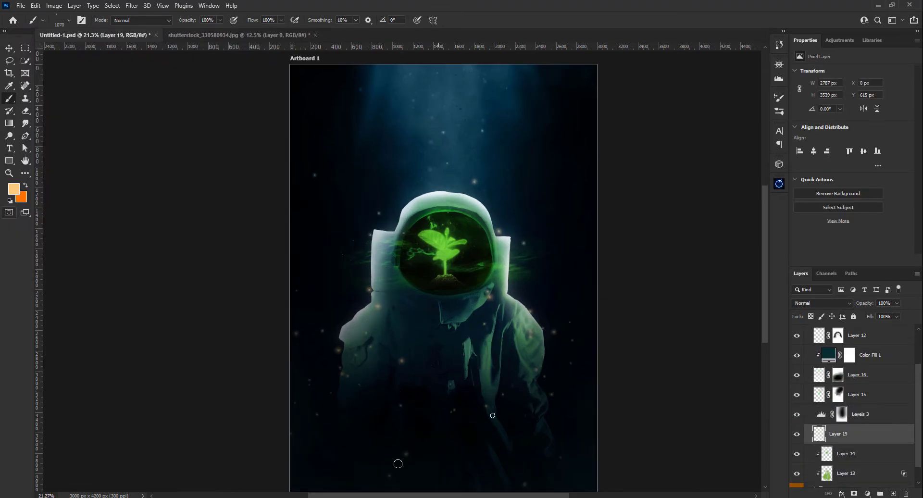
# Tint the particles green, mask Layer 19, and scatter white dust on new Layer 20
pyautogui.hotkey('ctrl', 'u')
pyautogui.moveTo(692, 374); pyautogui.dragTo(708, 374)
pyautogui.press('Return')
pyautogui.press('b')
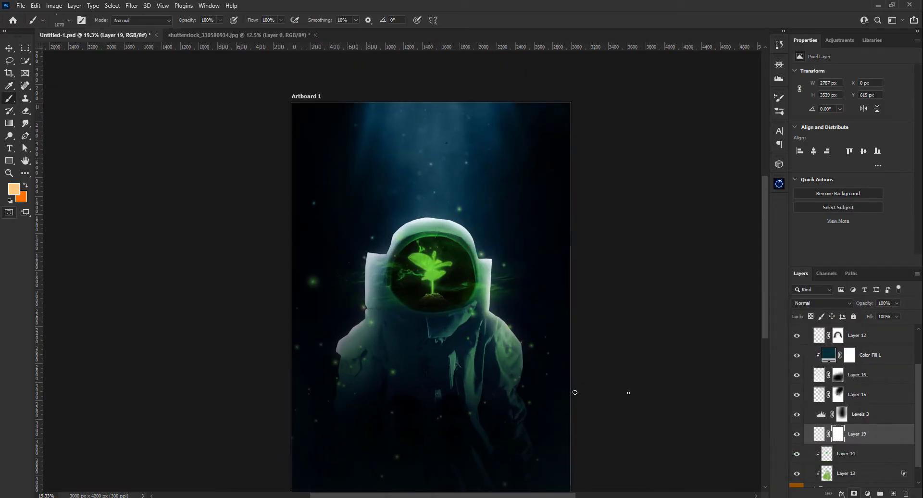
pyautogui.click(837, 433)
pyautogui.press('d')
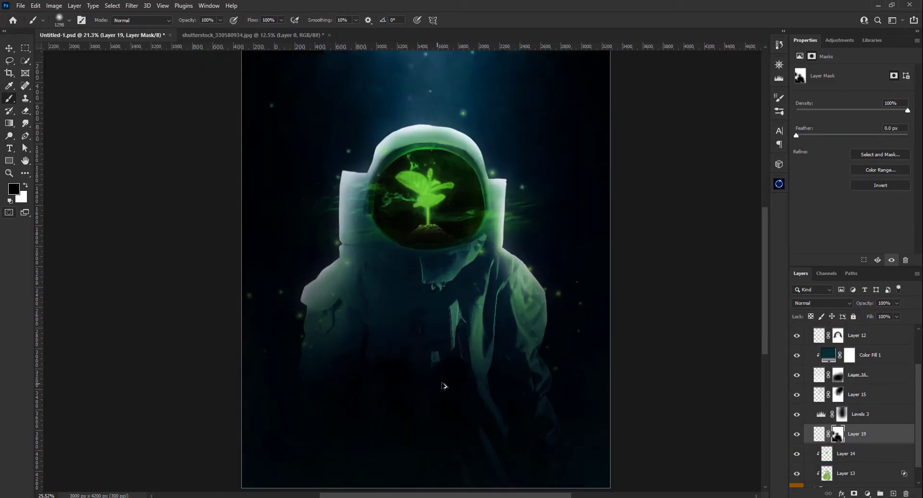
pyautogui.press('Return')
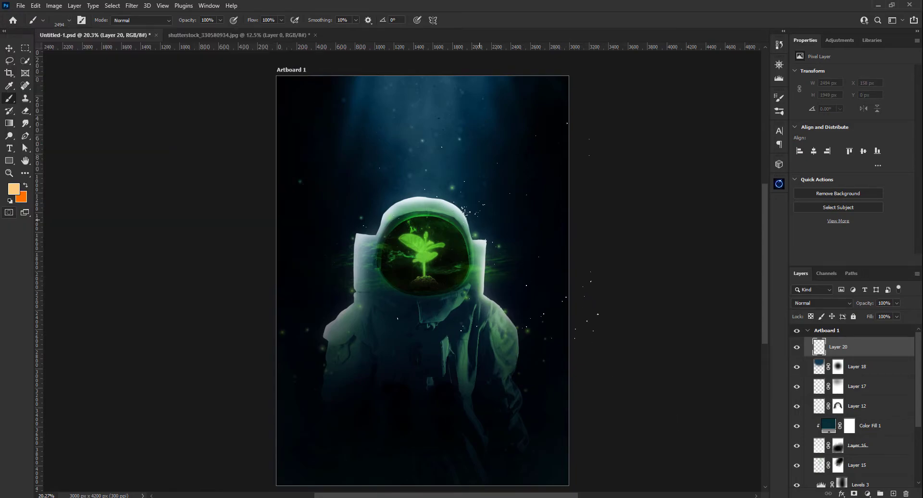
pyautogui.click(472, 374)
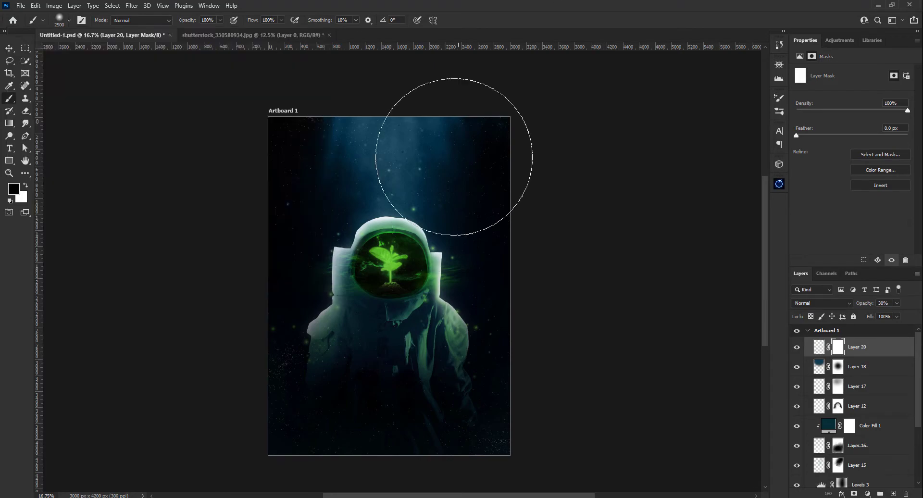
# Fade the dust near the top at 20% brush opacity and Gaussian-blur the dust layer
pyautogui.press('2')
pyautogui.moveTo(419, 356); pyautogui.dragTo(321, 344)
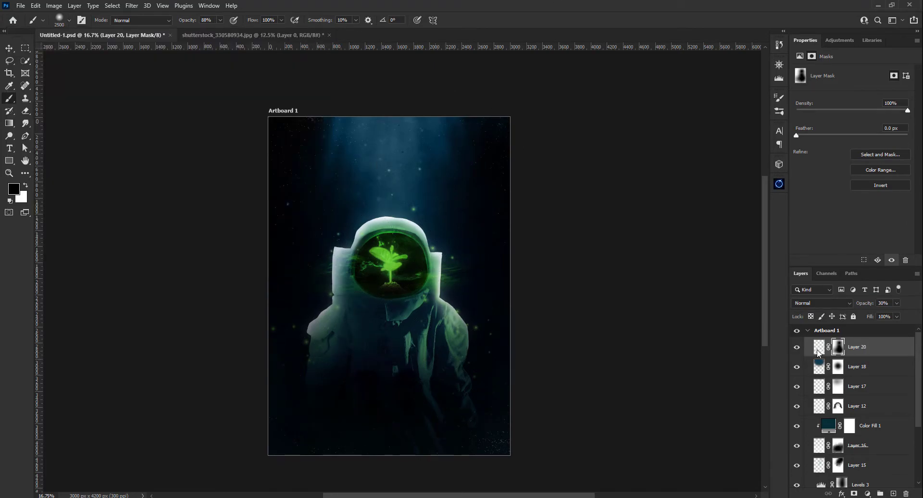
pyautogui.click(818, 347)
pyautogui.click(132, 6)
pyautogui.click(269, 183)
pyautogui.press('Return')
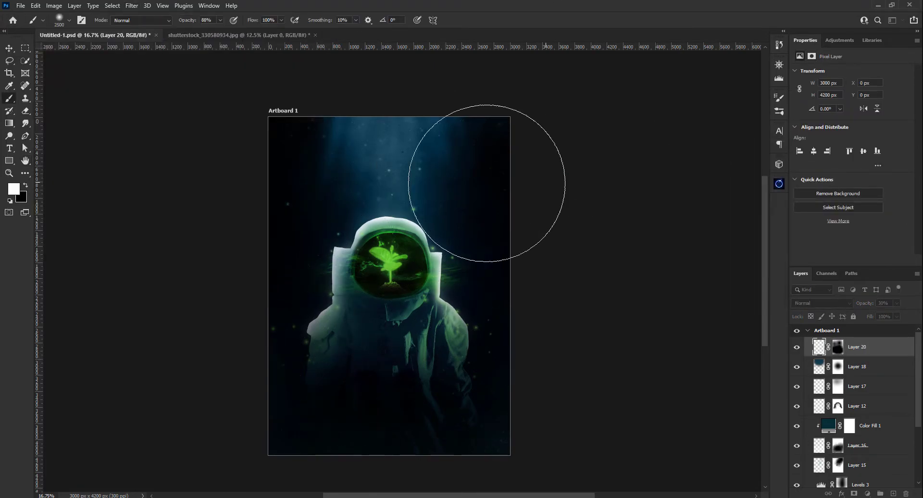
# Create Layer 21 and choose a large soft brush from the presets
pyautogui.click(68, 20)
pyautogui.scroll(-2, 208, 222)
pyautogui.click(268, 259)
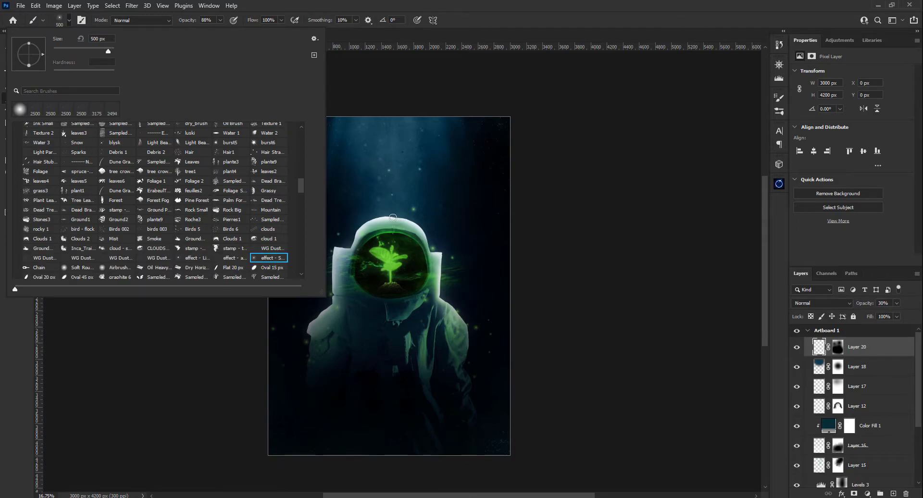
pyautogui.press('Return')
pyautogui.click(894, 494)
pyautogui.click(69, 19)
pyautogui.scroll(-2, 154, 202)
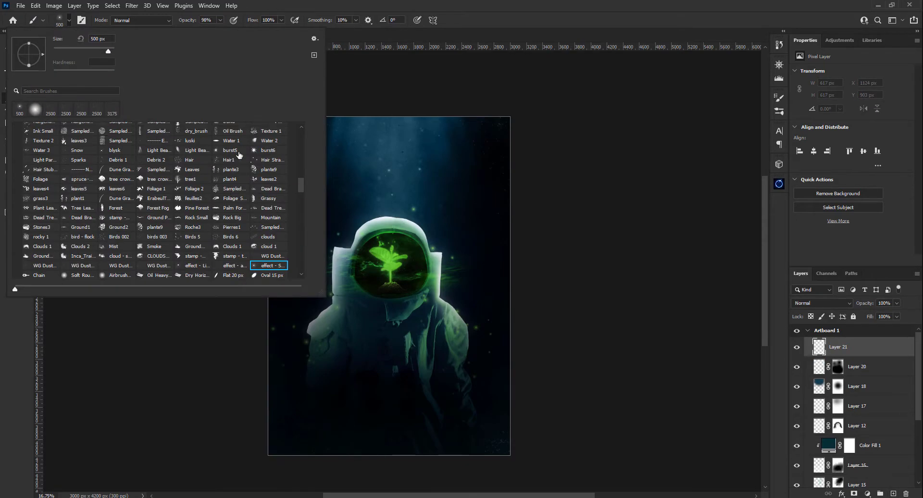
pyautogui.click(231, 152)
pyautogui.press('Return')
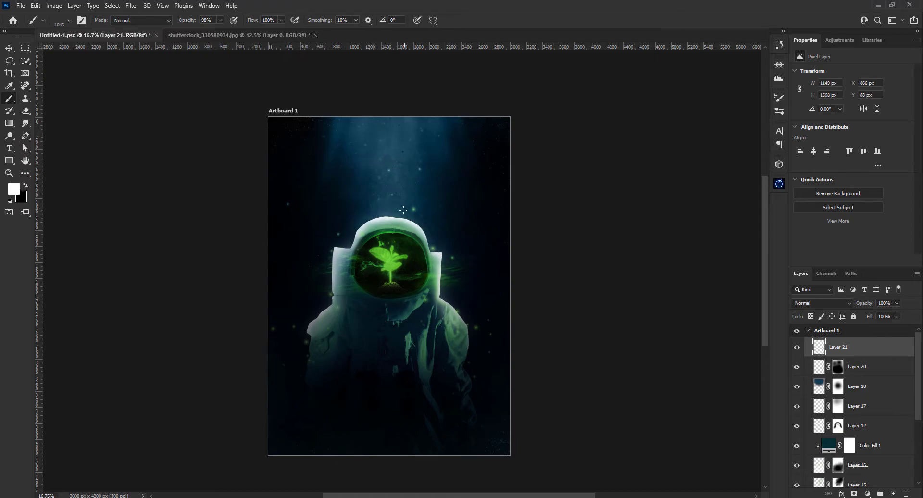
# Mask Layer 21 and paint it black at 10% with a ~1400 px brush
pyautogui.click(854, 494)
pyautogui.click(68, 20)
pyautogui.press('Return')
pyautogui.press('1')
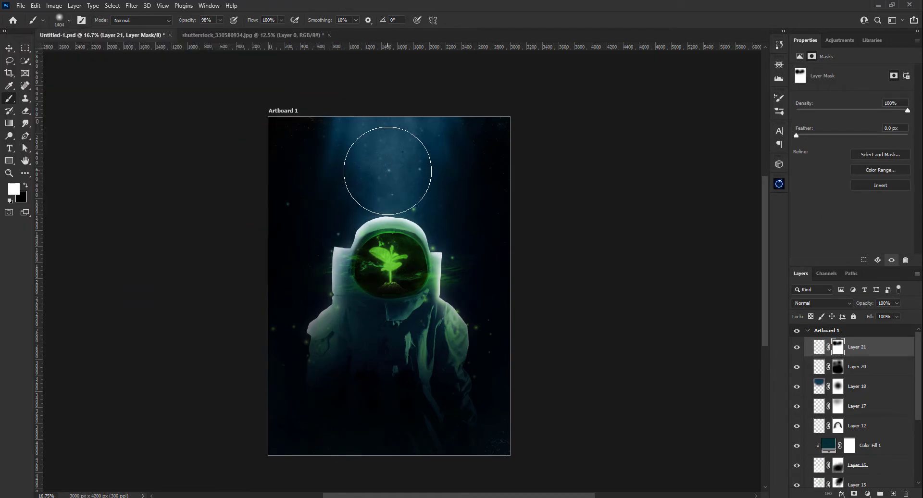
pyautogui.press('x')
# Create Layer 22 above Layer 21 and select the burst5 brush
pyautogui.click(891, 494)
pyautogui.click(69, 19)
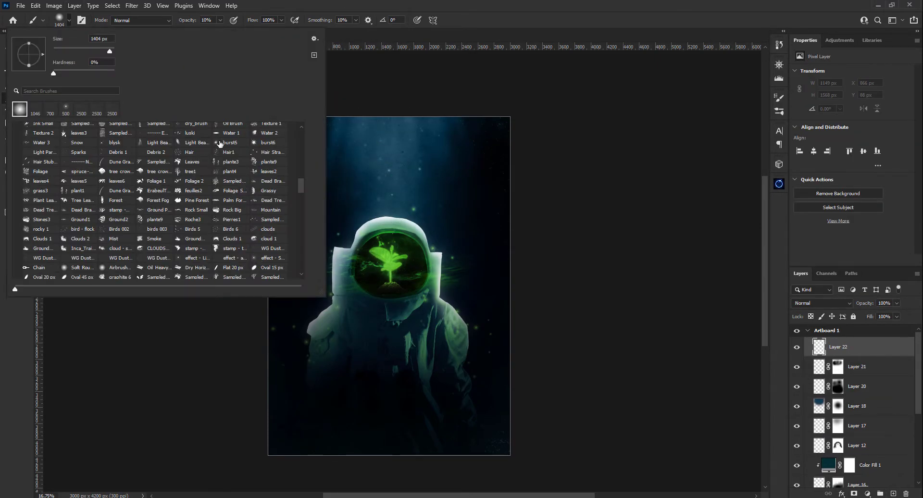
pyautogui.click(220, 143)
pyautogui.press('Return')
pyautogui.scroll(3, 383, 216)
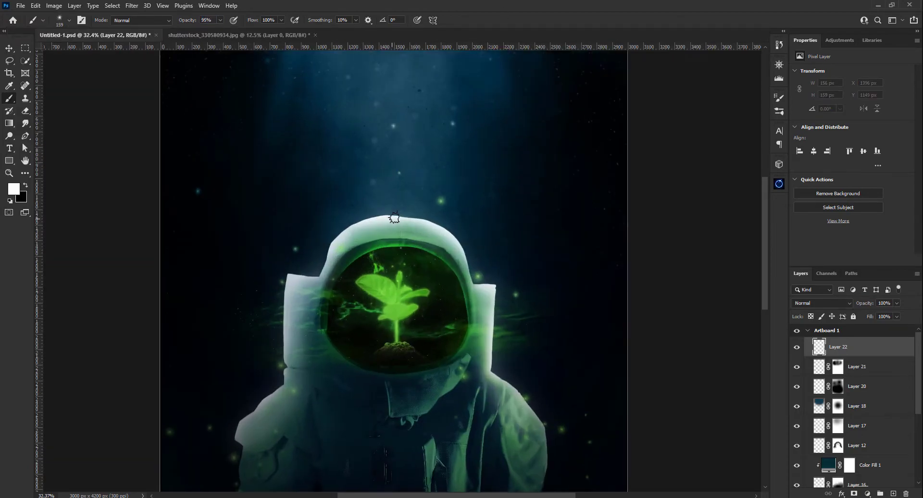
pyautogui.scroll(-2, 382, 216)
pyautogui.scroll(4, 441, 242)
pyautogui.scroll(-3, 164, 225)
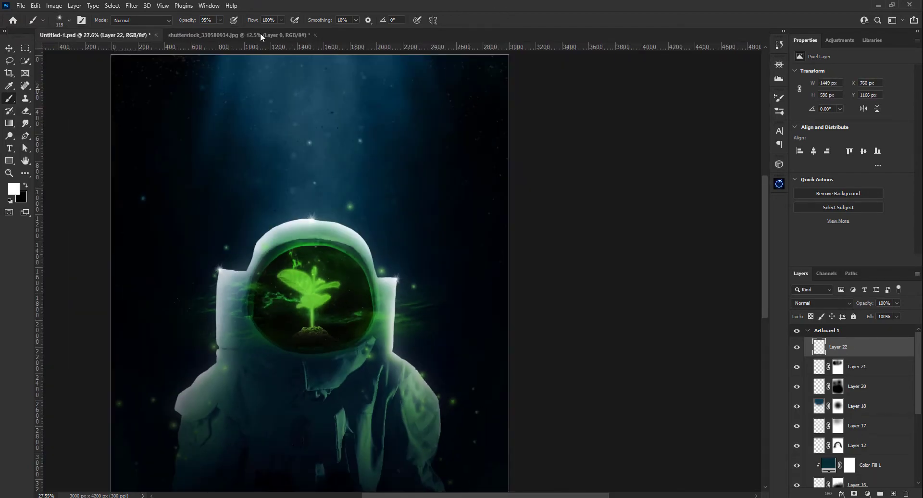
# Stamp starburst glints along the helmet's rim on Layer 22
pyautogui.click(132, 5)
pyautogui.moveTo(658, 299); pyautogui.dragTo(667, 299)
pyautogui.press('Return')
pyautogui.scroll(-2, 354, 307)
pyautogui.scroll(2, 317, 350)
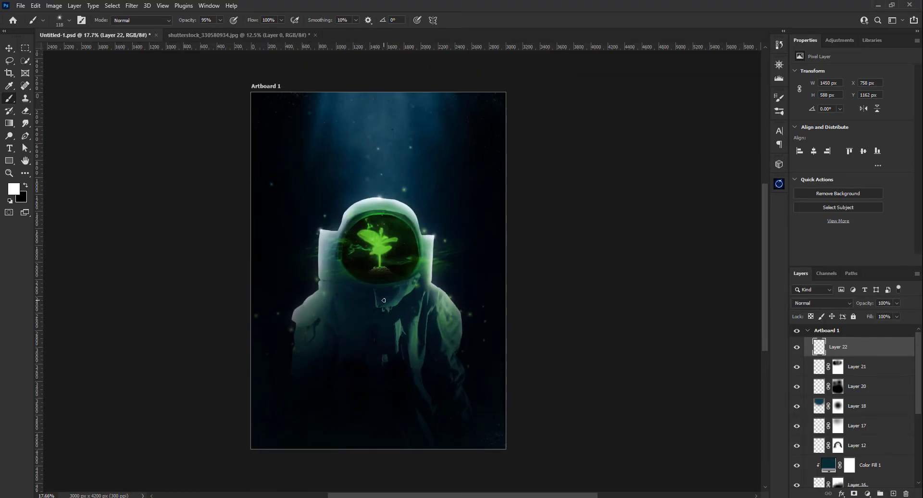
pyautogui.scroll(2, 317, 350)
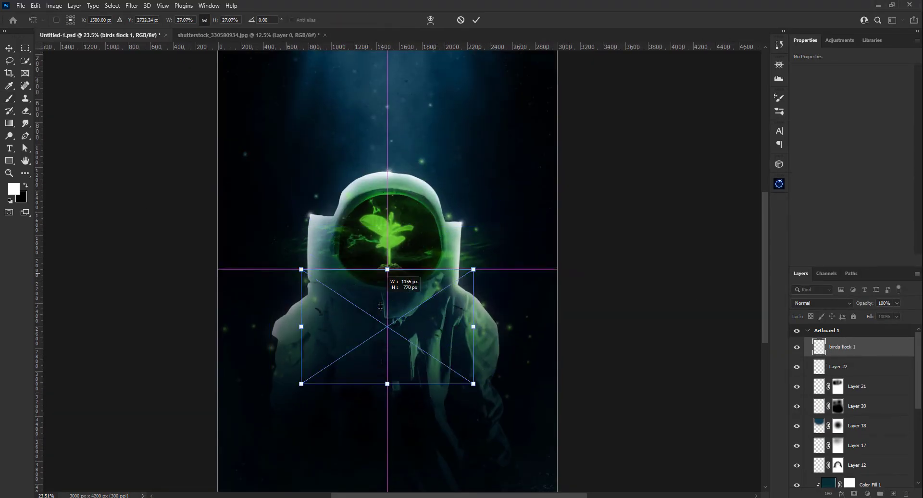
# Scale birds flock 1 onto the helmet and apply a Levels adjustment
pyautogui.moveTo(470, 385); pyautogui.dragTo(426, 282)
pyautogui.press('Return')
pyautogui.hotkey('ctrl', 'l')
pyautogui.click(666, 120)
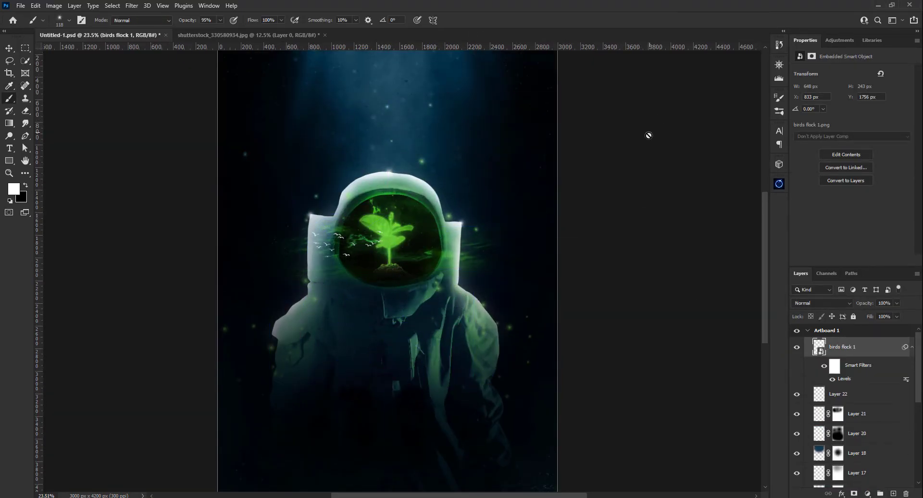
# Duplicate the birds, shift the copy left and apply Gaussian Blur to it
pyautogui.press('v')
pyautogui.moveTo(360, 241); pyautogui.dragTo(334, 236)
pyautogui.click(132, 5)
pyautogui.click(144, 17)
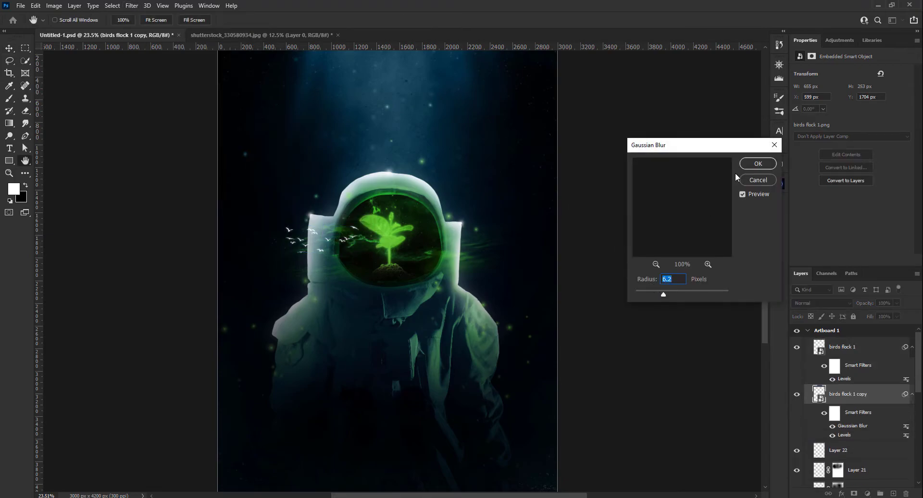
pyautogui.click(758, 163)
# Add a new layer clipped to the birds and paint it green
pyautogui.hotkey('ctrl', 'shift', 'alt', 'n')
pyautogui.hotkey('ctrl', 'alt', 'g')
pyautogui.press('b')
pyautogui.click(62, 20)
pyautogui.click(272, 246)
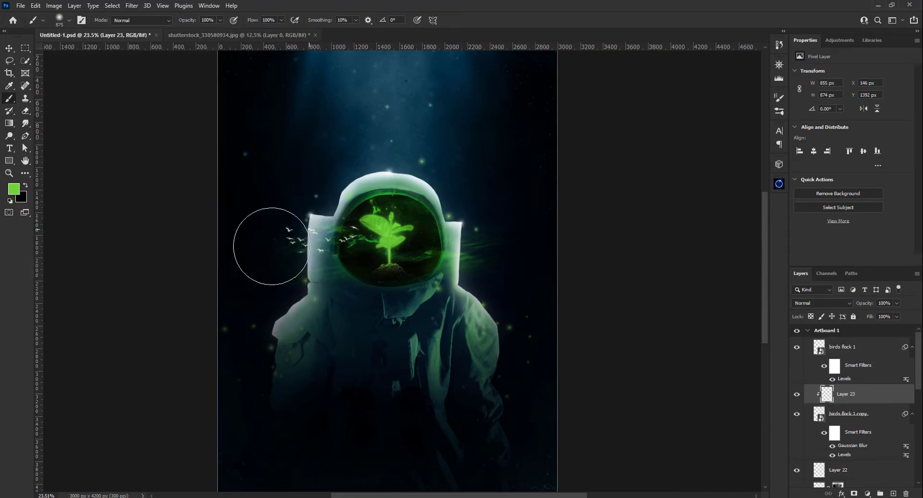
pyautogui.doubleClick(851, 446)
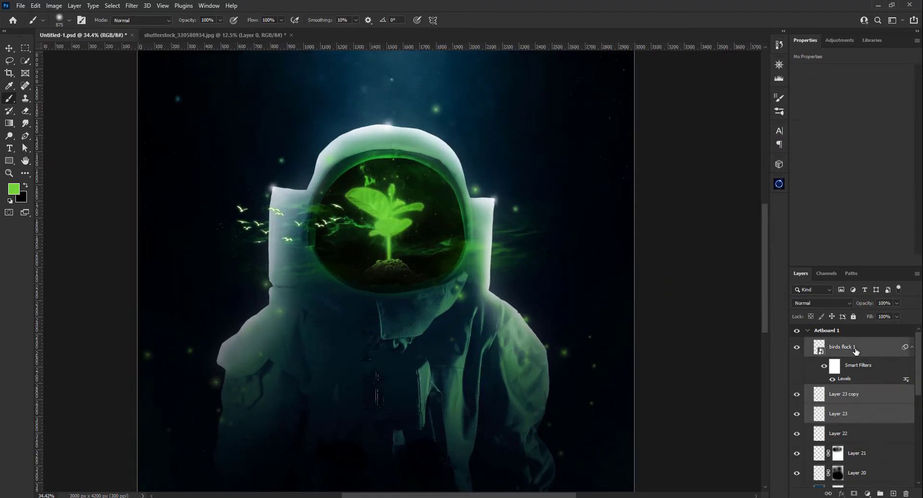
# Group the bird layers, duplicate the group, move it right of the helmet and mask it
pyautogui.hotkey('ctrl', 'g')
pyautogui.hotkey('ctrl', 'j')
pyautogui.press('v')
pyautogui.moveTo(289, 221); pyautogui.dragTo(468, 219)
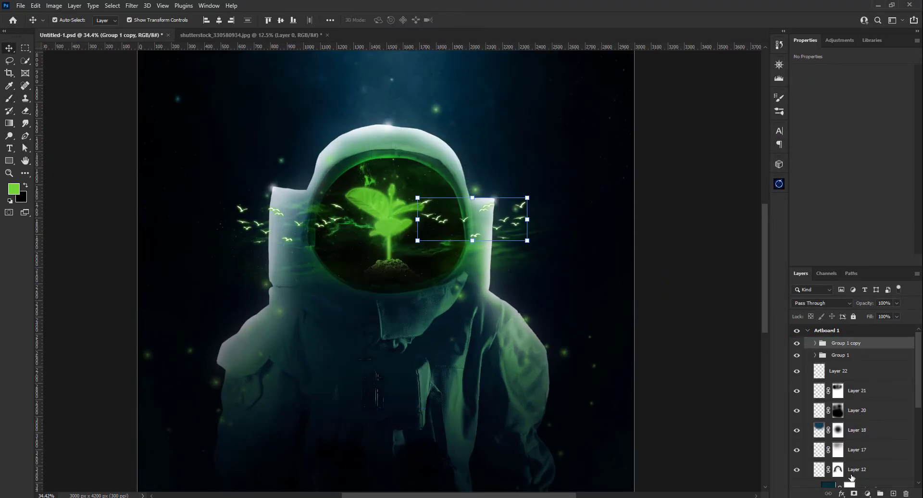
pyautogui.click(854, 494)
pyautogui.press('b')
pyautogui.press('d')
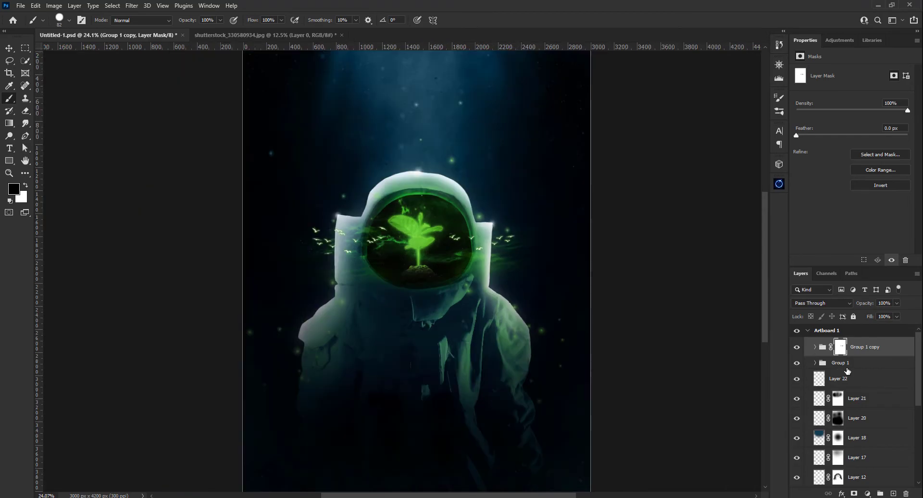
# Add a layer mask to Group 1
pyautogui.click(847, 366)
pyautogui.click(854, 494)
pyautogui.scroll(-2, 383, 249)
pyautogui.scroll(1, 383, 248)
pyautogui.press('v')
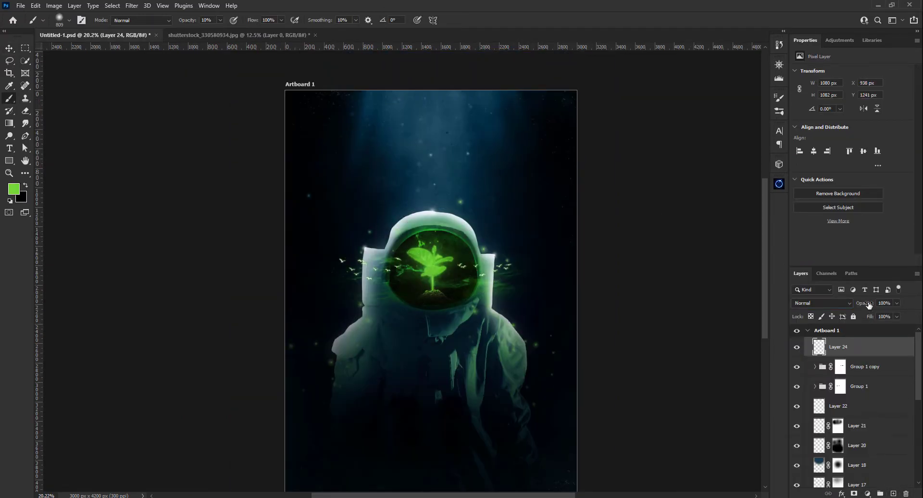
# Create Layer 25 and reduce magenta and yellow in the Selective Color Greens
pyautogui.hotkey('ctrl', 'shift', 'alt', 'n')
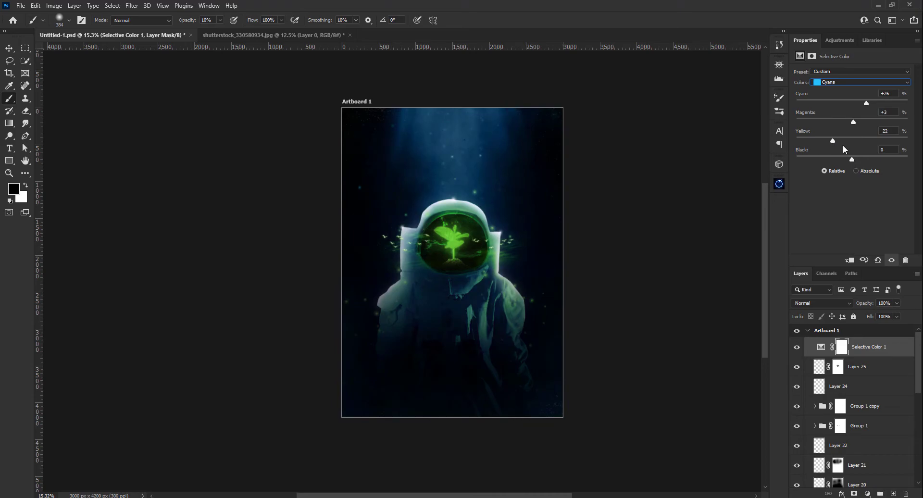
pyautogui.click(861, 81)
pyautogui.click(877, 110)
pyautogui.moveTo(881, 122); pyautogui.dragTo(827, 121)
pyautogui.moveTo(852, 140); pyautogui.dragTo(828, 140)
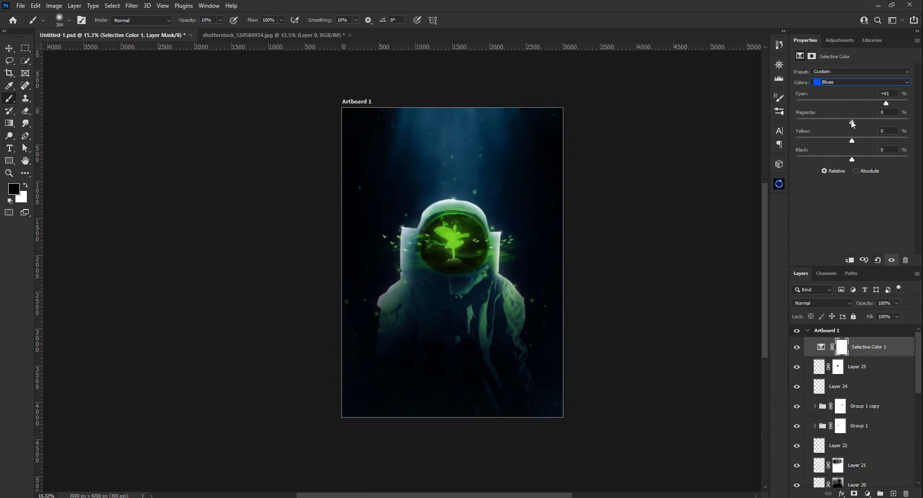
# Deepen the Blacks in Selective Color, then switch to adjusting the Neutrals
pyautogui.click(860, 82)
pyautogui.click(846, 153)
pyautogui.moveTo(852, 156); pyautogui.dragTo(861, 158)
pyautogui.click(861, 82)
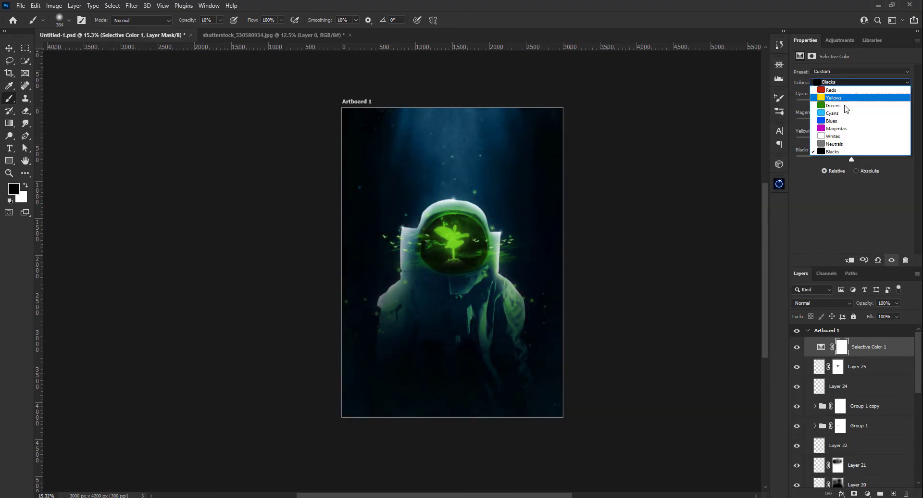
pyautogui.click(827, 105)
pyautogui.click(860, 82)
pyautogui.click(837, 144)
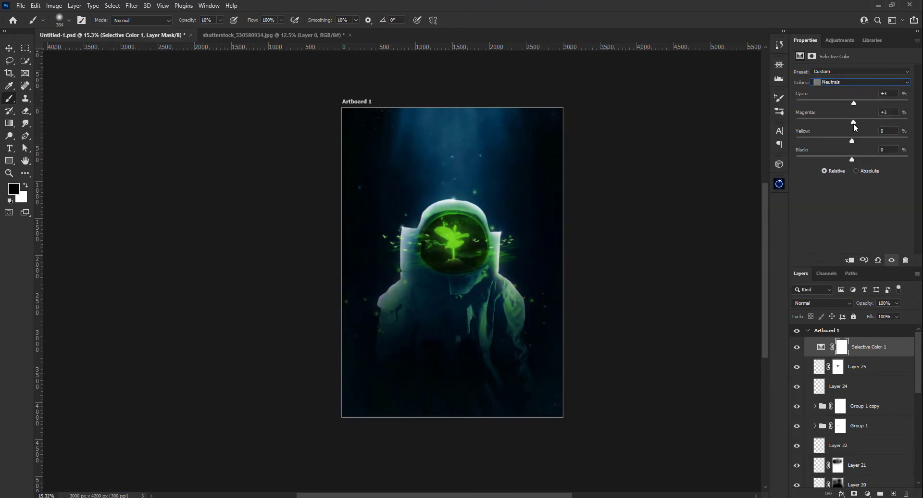
# Add a Gradient Map at 10% opacity and a Curves layer lifting the shadows
pyautogui.click(867, 494)
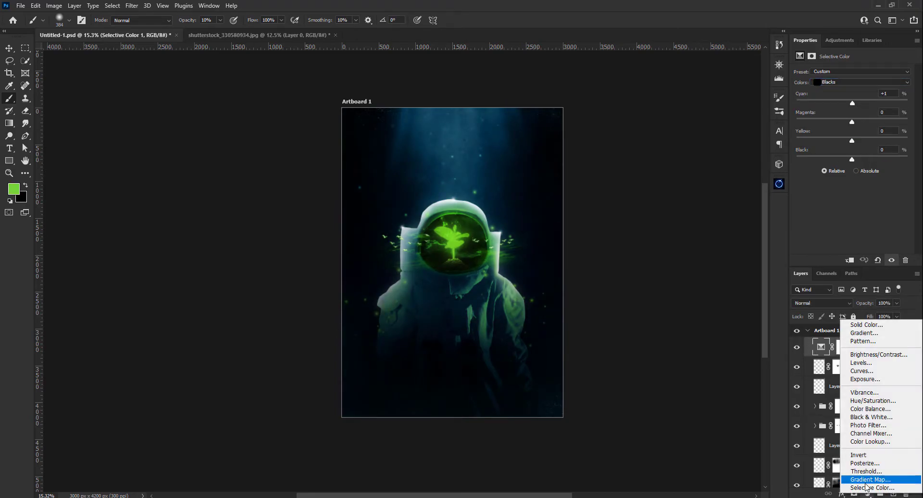
pyautogui.click(846, 470)
pyautogui.write('10')
pyautogui.press('Return')
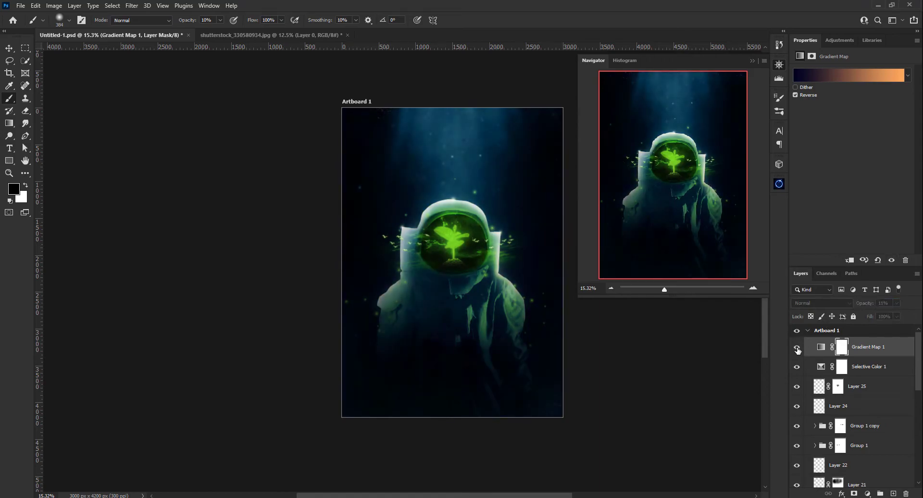
pyautogui.click(867, 494)
pyautogui.click(850, 366)
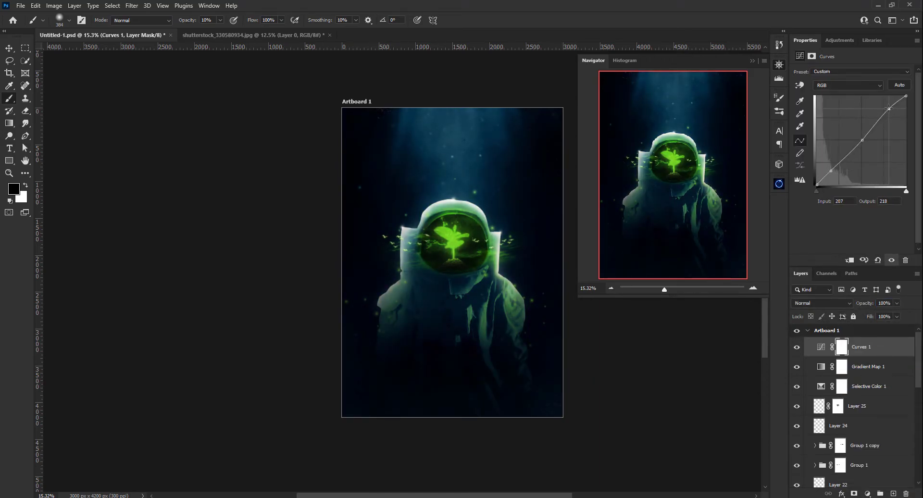
pyautogui.moveTo(831, 171); pyautogui.dragTo(834, 167)
# Add a Channel Mixer raising green and blue, tweaking red and green in the Blue output
pyautogui.click(867, 493)
pyautogui.click(864, 417)
pyautogui.moveTo(852, 137); pyautogui.dragTo(854, 155)
pyautogui.click(871, 84)
pyautogui.click(849, 113)
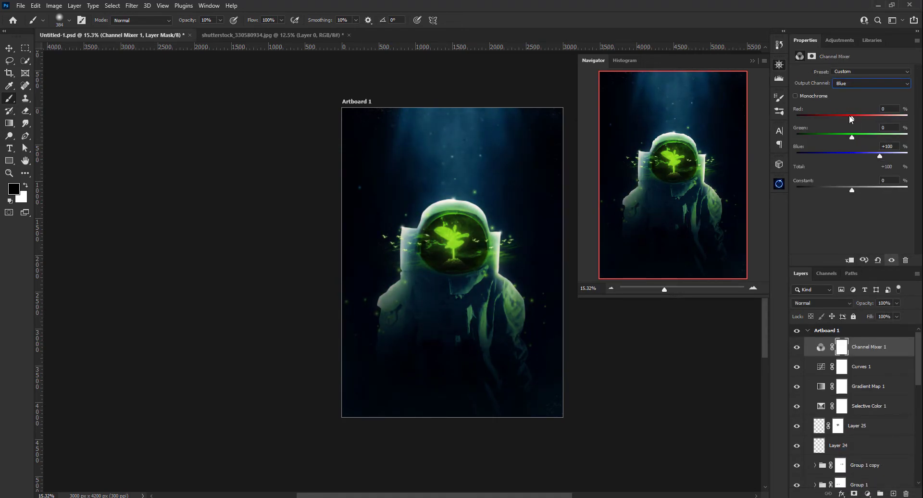
pyautogui.moveTo(852, 118); pyautogui.dragTo(854, 119)
pyautogui.moveTo(852, 137); pyautogui.dragTo(856, 137)
# Add a Color Balance: highlights toward blue, midtones toward red, shadows slightly blue
pyautogui.click(868, 494)
pyautogui.click(865, 385)
pyautogui.click(859, 72)
pyautogui.click(844, 94)
pyautogui.moveTo(841, 123); pyautogui.dragTo(841, 125)
pyautogui.click(859, 72)
pyautogui.click(827, 82)
pyautogui.click(852, 93)
pyautogui.click(859, 73)
pyautogui.click(827, 89)
# Paint a green glow over the helmet on a new layer set to Overlay
pyautogui.hotkey('ctrl', 'shift', 'alt', 'n')
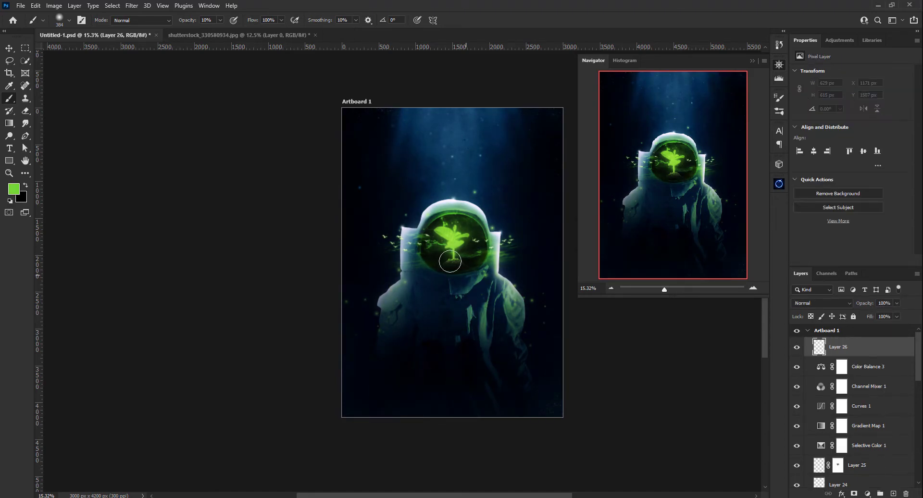
pyautogui.moveTo(450, 242); pyautogui.dragTo(382, 309)
pyautogui.click(822, 303)
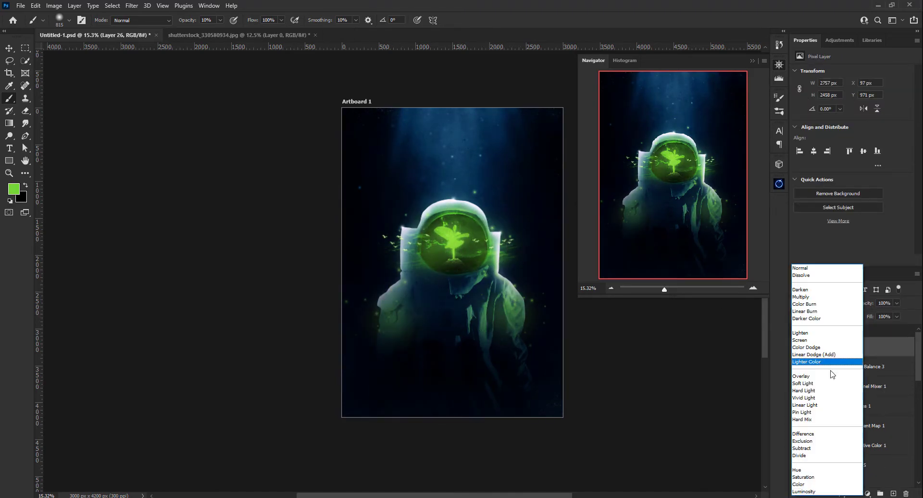
pyautogui.click(817, 297)
pyautogui.click(801, 376)
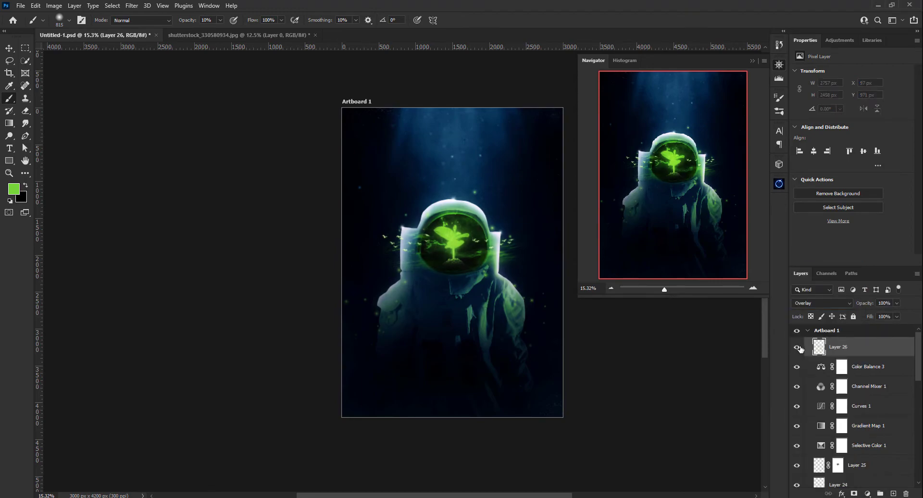
# Add a Hue/Saturation adjustment that boosts green saturation and brightens the blues
pyautogui.click(869, 493)
pyautogui.click(890, 370)
pyautogui.click(860, 86)
pyautogui.click(846, 114)
pyautogui.moveTo(852, 124); pyautogui.dragTo(895, 127)
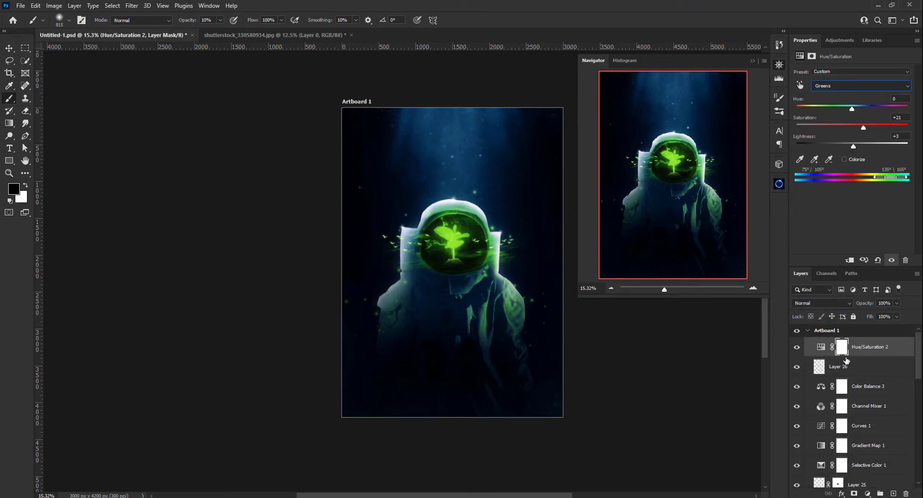
pyautogui.click(821, 347)
pyautogui.click(860, 85)
pyautogui.click(827, 122)
pyautogui.moveTo(844, 145); pyautogui.dragTo(859, 146)
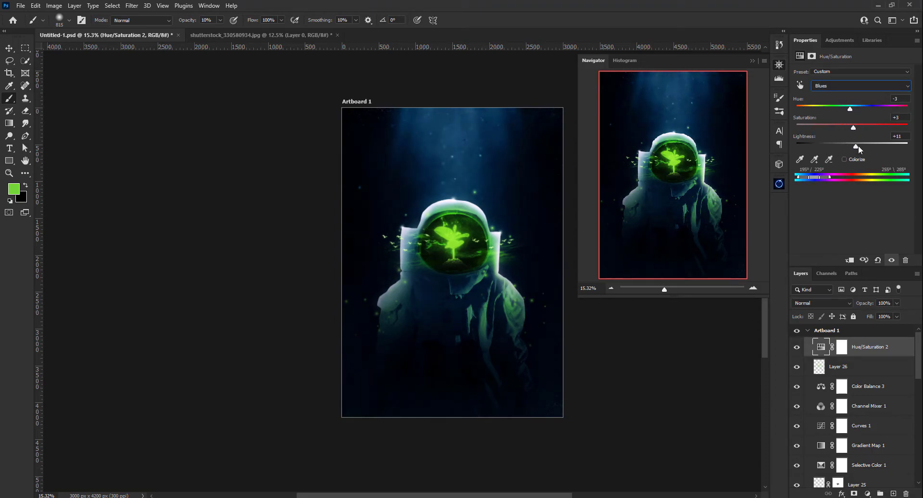
# Add a Color Lookup adjustment using the 3Strip look
pyautogui.click(867, 494)
pyautogui.click(890, 411)
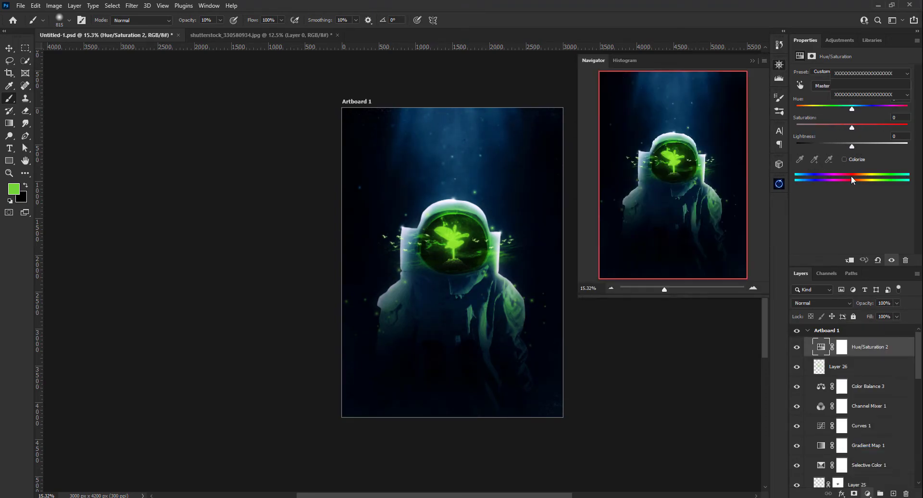
pyautogui.click(871, 73)
pyautogui.click(809, 109)
pyautogui.press('Down')
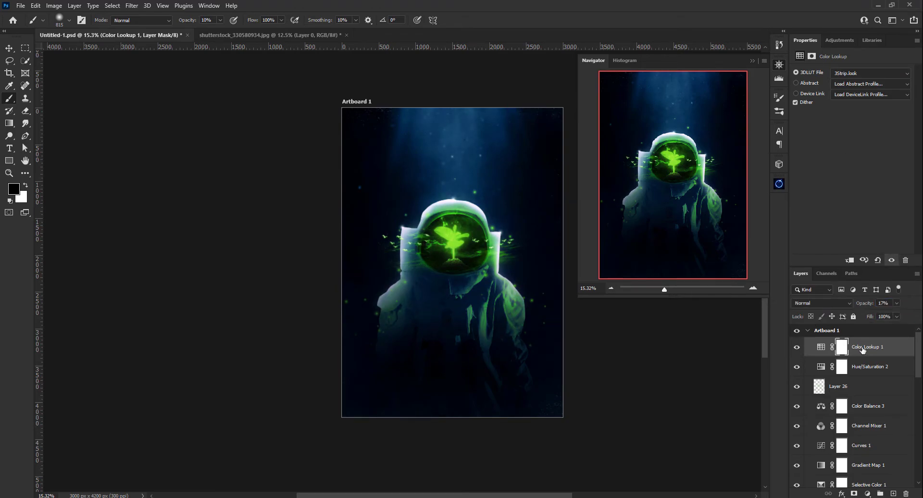
# Duplicate the Color Lookup layer three times, topping with NightFromDay.CUBE at 13% opacity
pyautogui.hotkey('ctrl', 'j')
pyautogui.press('Down')
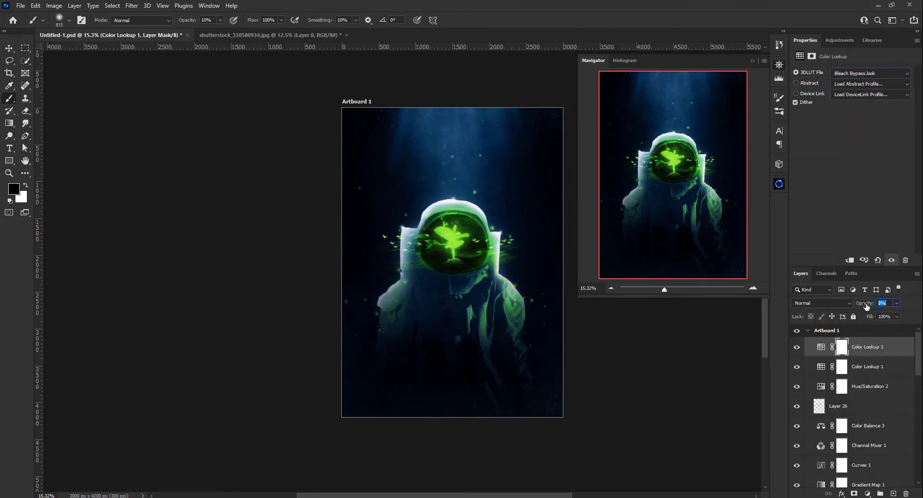
pyautogui.hotkey('ctrl', 'j')
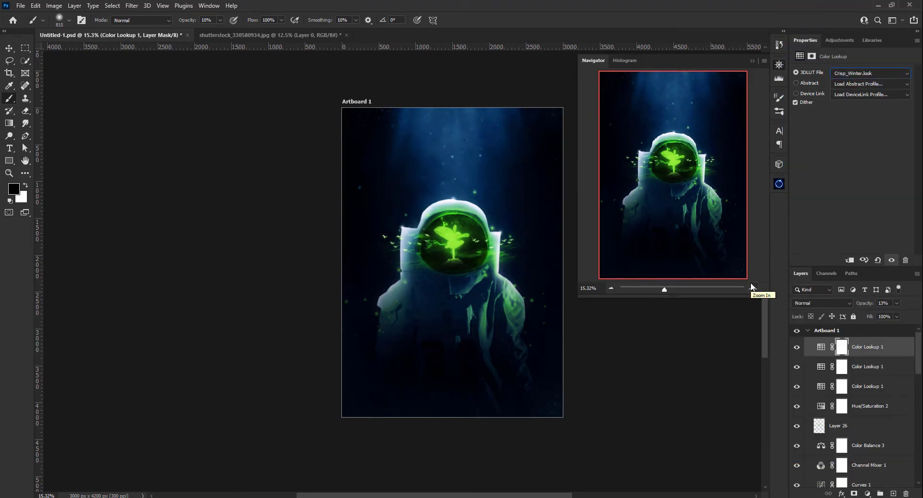
pyautogui.hotkey('ctrl', 'j')
pyautogui.press('Down')
pyautogui.press('Down')
pyautogui.press('Down')
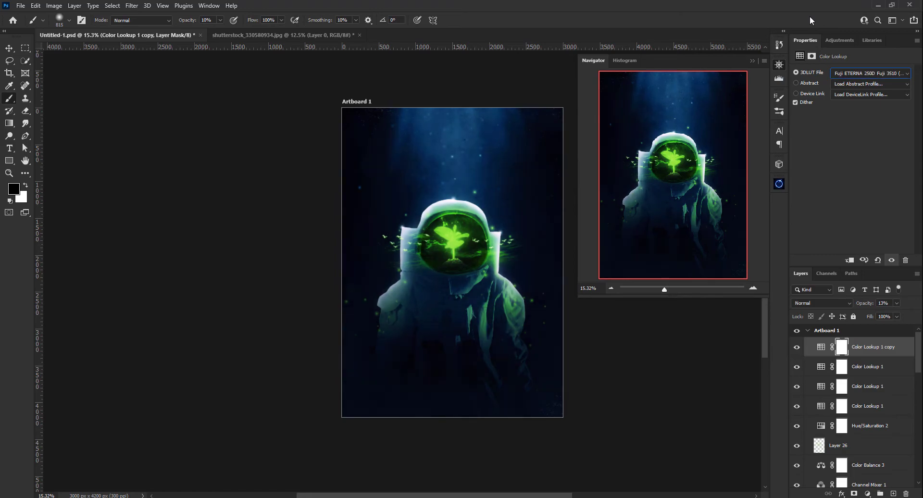
pyautogui.press('Down')
pyautogui.press('Down')
pyautogui.press('Down')
pyautogui.press('Down')
pyautogui.press('Down')
pyautogui.press('Down')
pyautogui.press('Down')
pyautogui.press('Down')
pyautogui.press('Down')
pyautogui.press('Down')
pyautogui.press('Down')
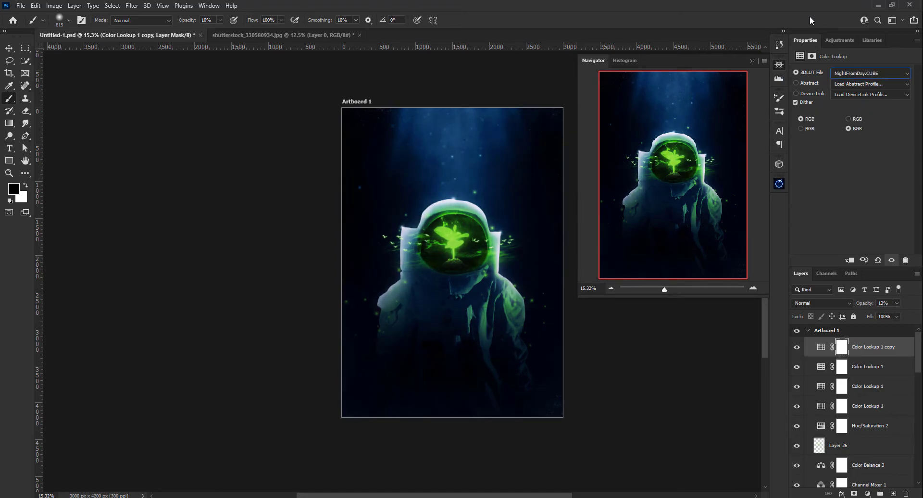
pyautogui.press('Down')
pyautogui.press('Down')
pyautogui.press('Down')
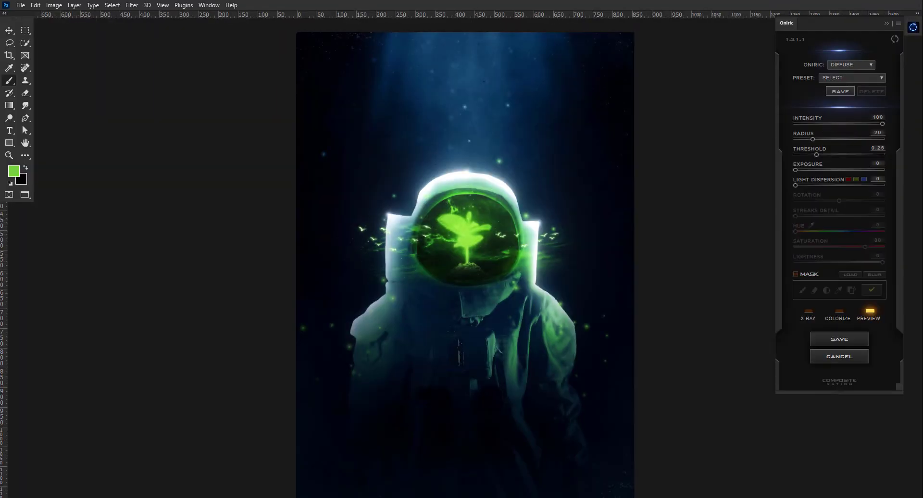
# Colorize the Oniric glow green with lowered saturation and generate the Screen-mode glow layer
pyautogui.click(841, 312)
pyautogui.click(846, 232)
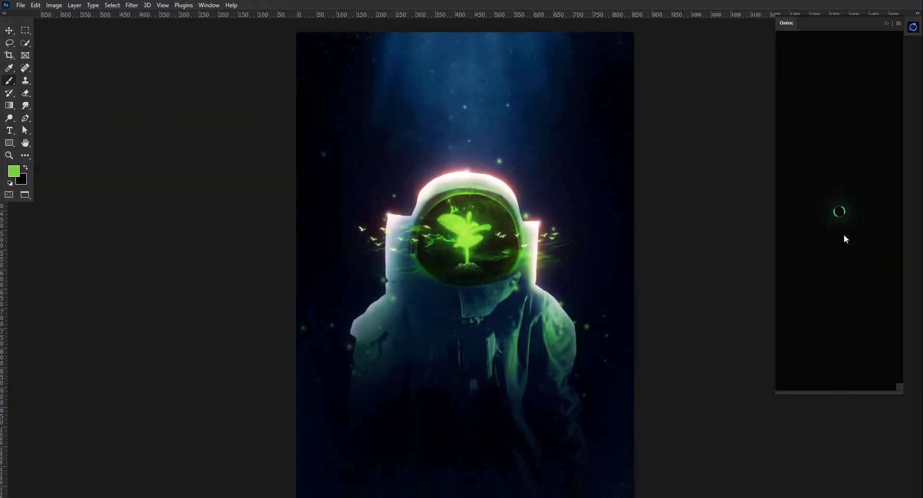
pyautogui.click(848, 246)
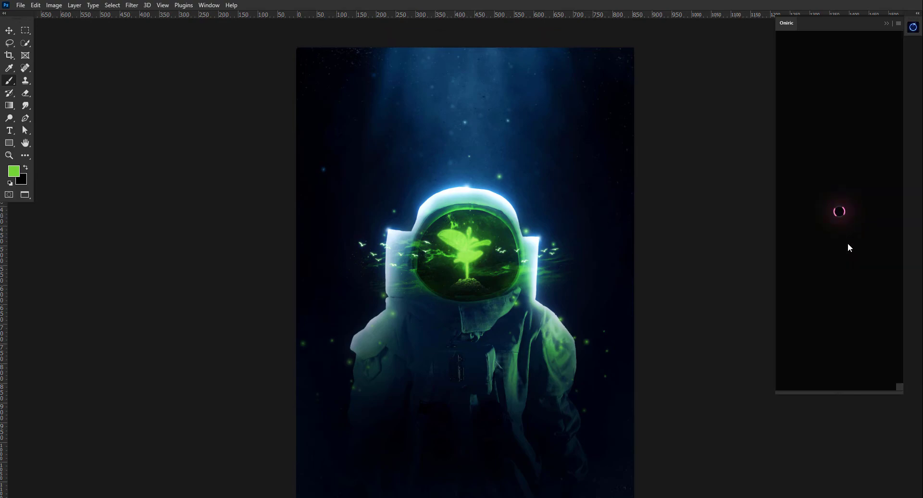
pyautogui.click(857, 337)
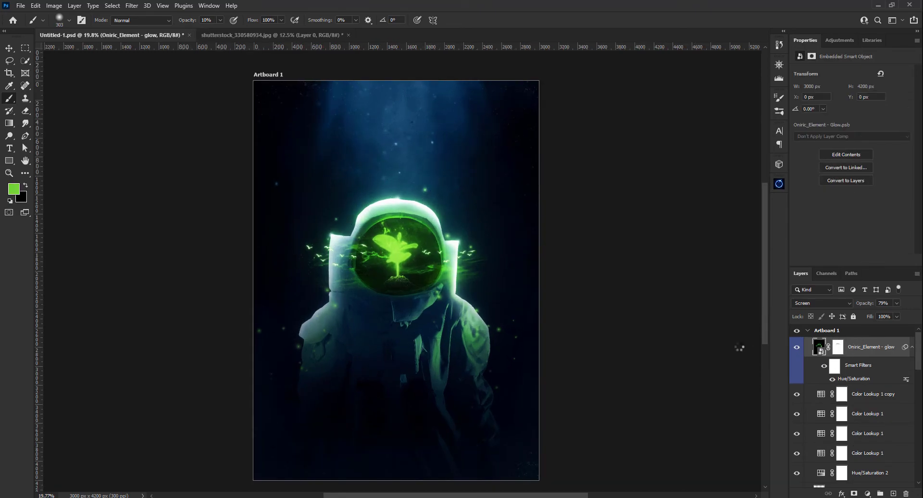
# Convert merged Layer 27 to a smart object and apply the Camera Raw Filter
pyautogui.rightClick(846, 346)
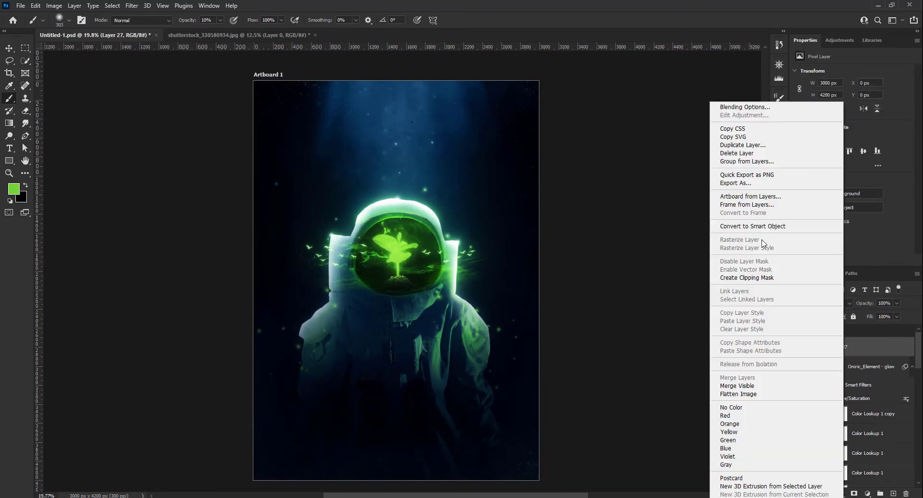
pyautogui.click(528, 265)
pyautogui.click(131, 5)
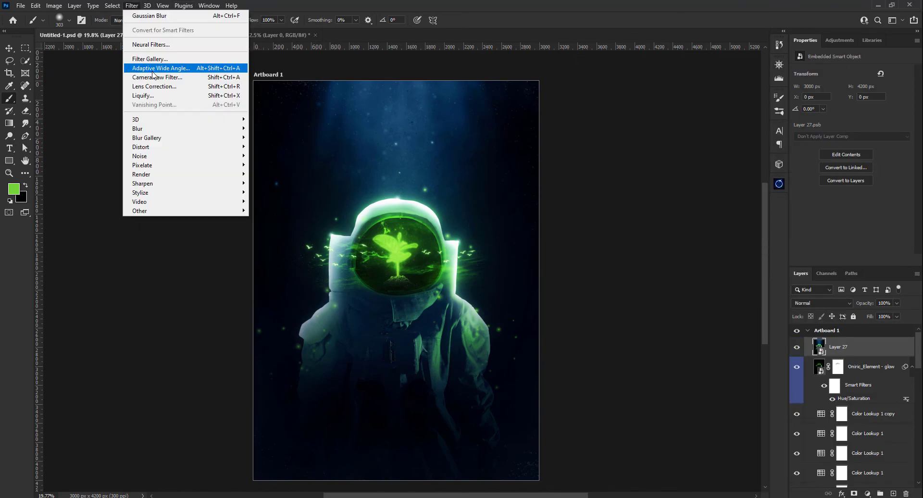
pyautogui.click(154, 68)
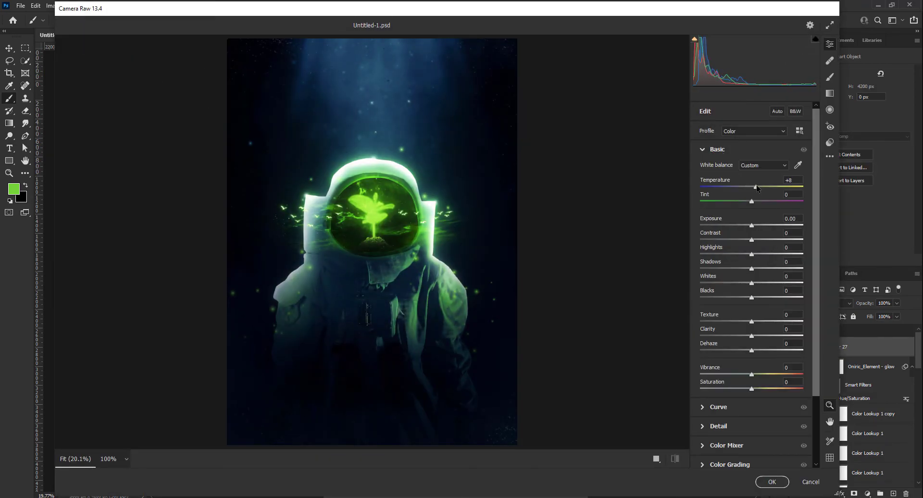
# Tweak temperature, exposure, shadows, whites, clarity and vibrance in Camera Raw's Basic panel
pyautogui.moveTo(757, 188); pyautogui.dragTo(755, 187)
pyautogui.moveTo(751, 225); pyautogui.dragTo(751, 240)
pyautogui.moveTo(751, 253)
pyautogui.mouseDown()
pyautogui.moveTo(762, 270)
pyautogui.moveTo(749, 268)
pyautogui.mouseUp()
pyautogui.moveTo(752, 283); pyautogui.dragTo(760, 281)
pyautogui.moveTo(756, 321); pyautogui.dragTo(756, 321)
pyautogui.moveTo(751, 335); pyautogui.dragTo(754, 388)
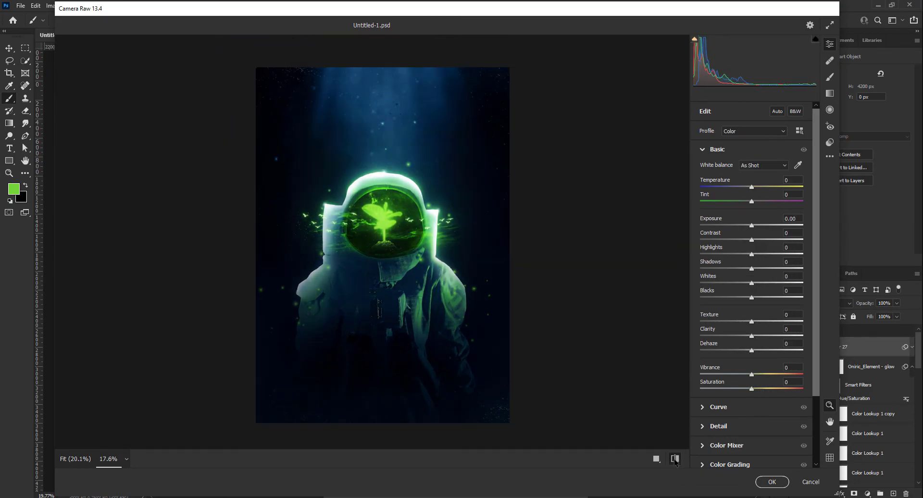
# Pull down the blue tone curve midpoint and review the red and green curves
pyautogui.click(718, 406)
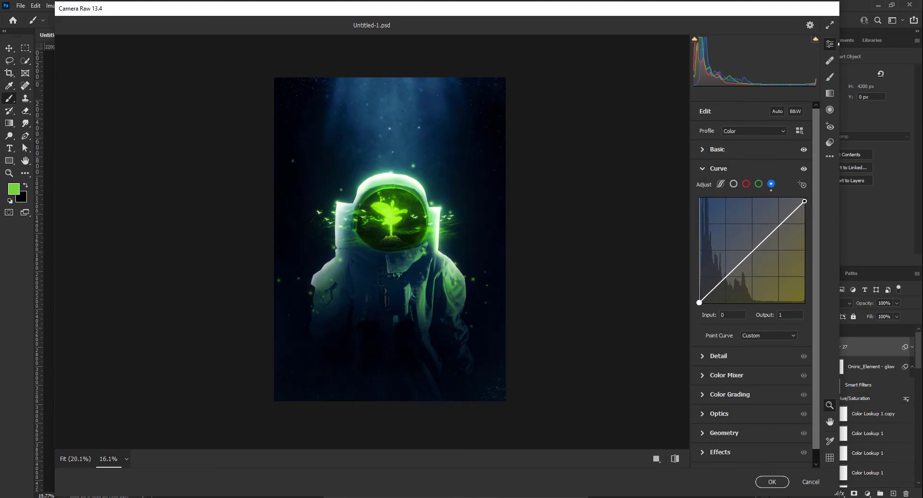
pyautogui.click(758, 246)
pyautogui.moveTo(758, 246)
pyautogui.mouseDown()
pyautogui.moveTo(750, 254)
pyautogui.moveTo(747, 247)
pyautogui.mouseUp()
pyautogui.click(759, 184)
pyautogui.click(746, 184)
pyautogui.click(771, 184)
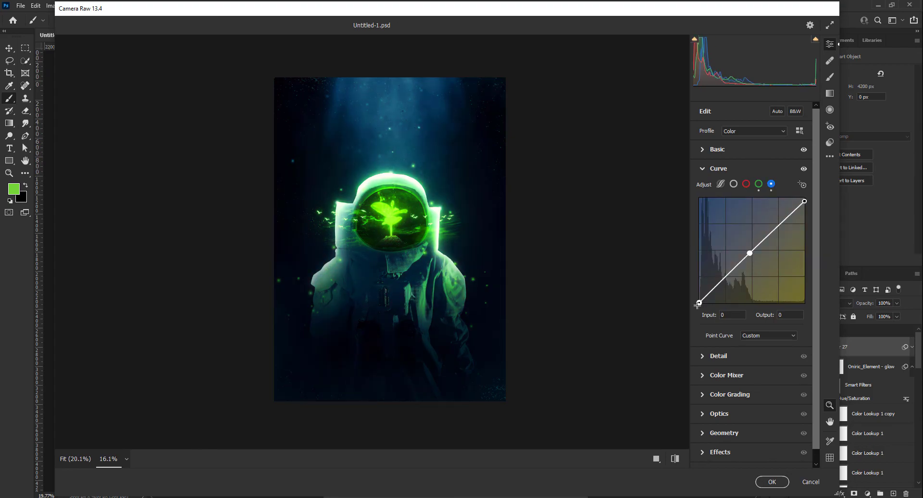
pyautogui.click(718, 168)
pyautogui.click(718, 188)
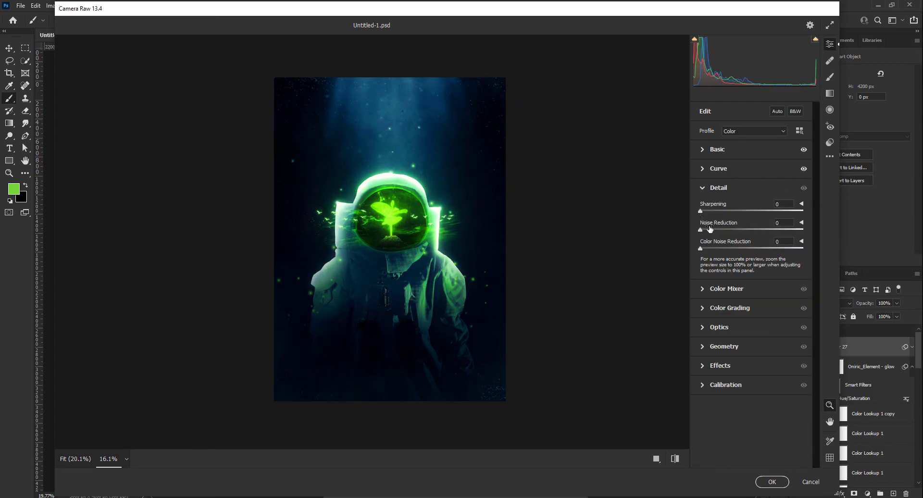
# Shift the yellow and aqua hues and boost green and yellow saturation in the Color Mixer
pyautogui.click(726, 288)
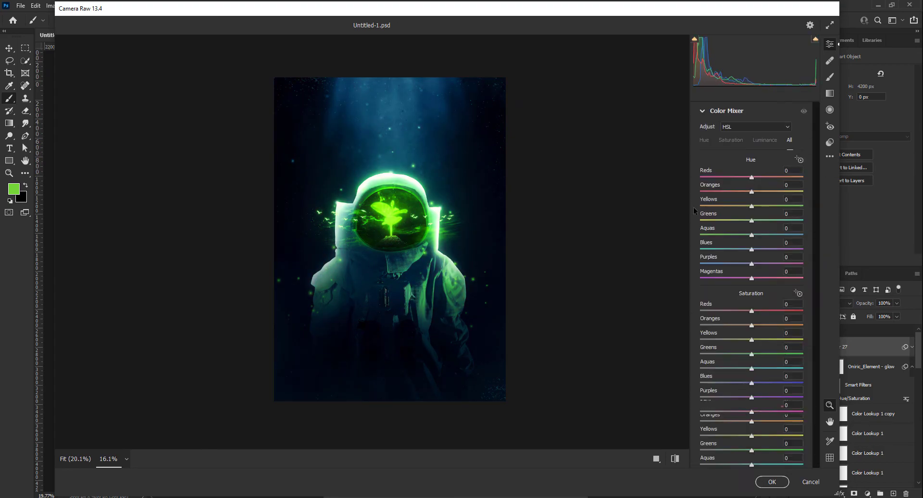
pyautogui.moveTo(751, 206)
pyautogui.mouseDown()
pyautogui.moveTo(736, 206)
pyautogui.moveTo(750, 236)
pyautogui.mouseUp()
pyautogui.moveTo(752, 354); pyautogui.dragTo(761, 354)
pyautogui.moveTo(751, 340); pyautogui.dragTo(769, 339)
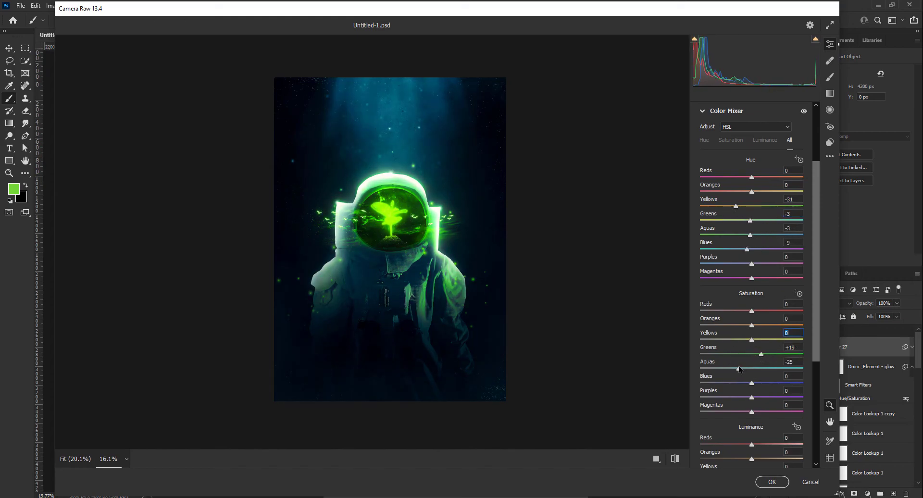
# Grade midtones toward blue, darken shadows, and tint highlights brighter yellow-green
pyautogui.click(726, 111)
pyautogui.click(721, 303)
pyautogui.click(730, 226)
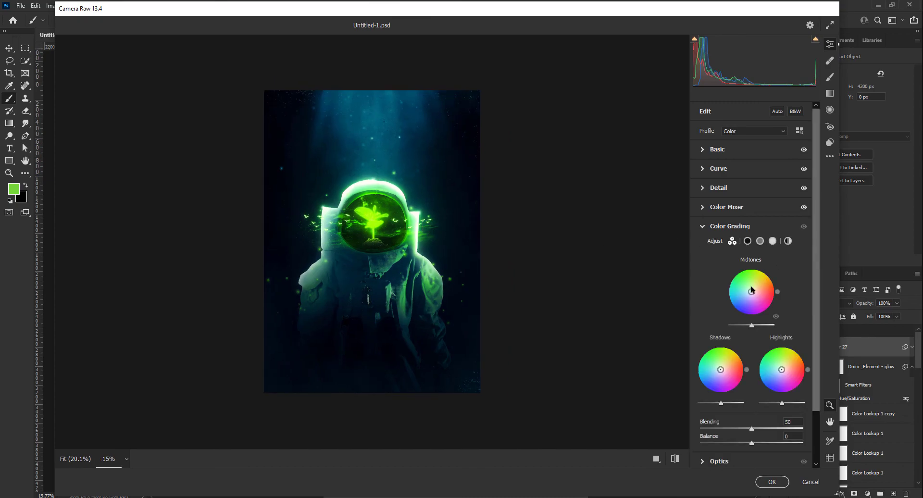
pyautogui.moveTo(752, 290); pyautogui.dragTo(737, 304)
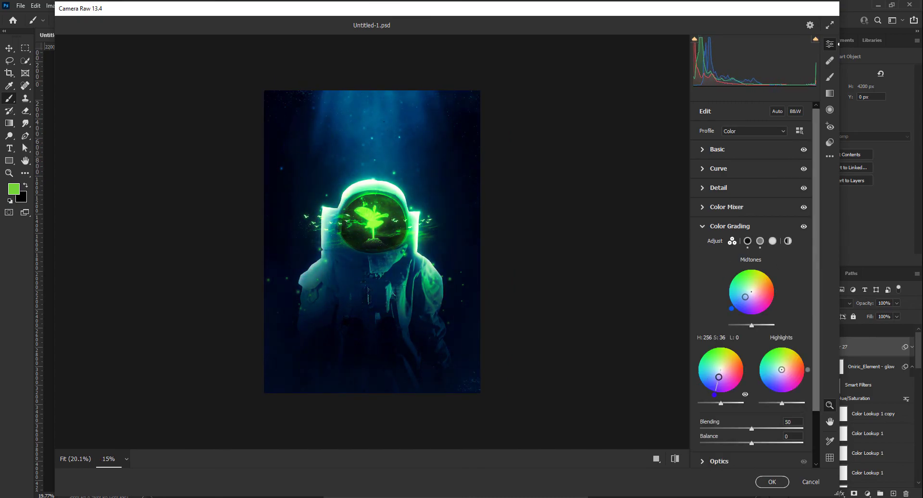
pyautogui.moveTo(719, 403); pyautogui.dragTo(717, 402)
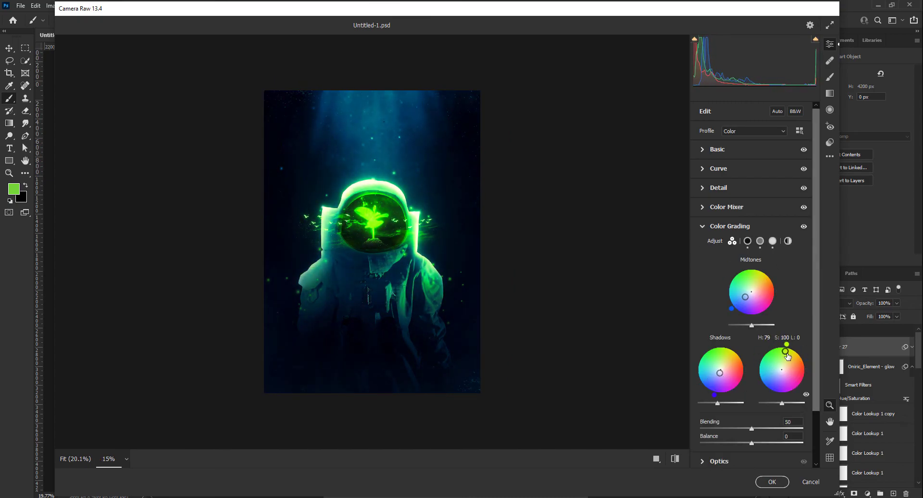
pyautogui.moveTo(782, 370); pyautogui.dragTo(782, 364)
pyautogui.moveTo(781, 403); pyautogui.dragTo(802, 403)
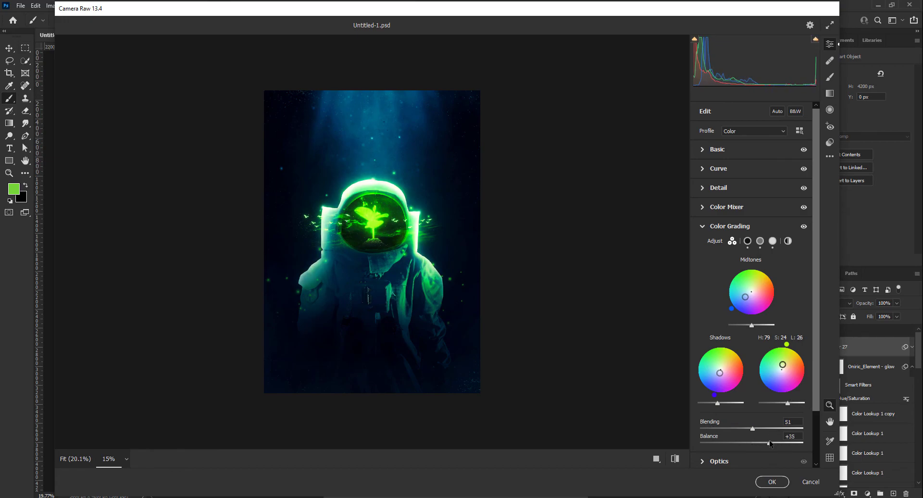
pyautogui.scroll(-2, 769, 443)
# Add light film grain and a darkening edge vignette
pyautogui.click(703, 173)
pyautogui.click(702, 264)
pyautogui.click(711, 264)
pyautogui.click(716, 283)
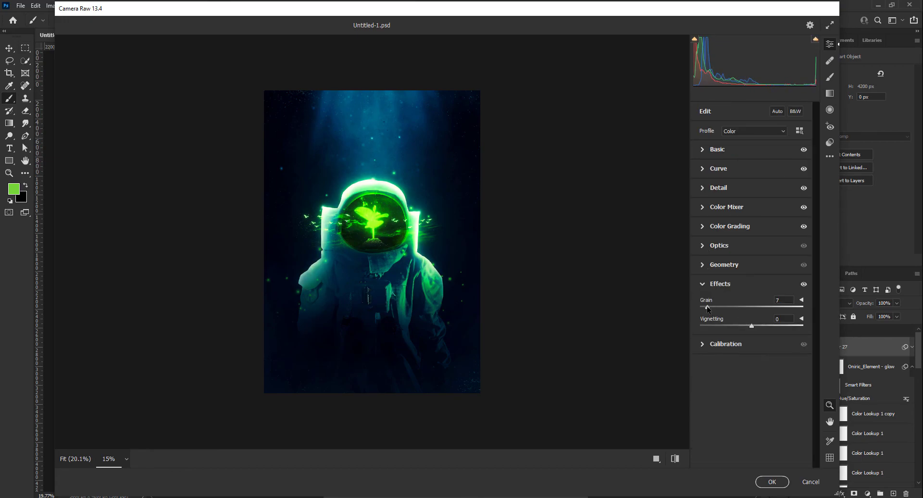
pyautogui.moveTo(751, 325); pyautogui.dragTo(735, 325)
# Brighten highlights within the graduated filter and apply the Camera Raw edits to Layer 27
pyautogui.click(711, 302)
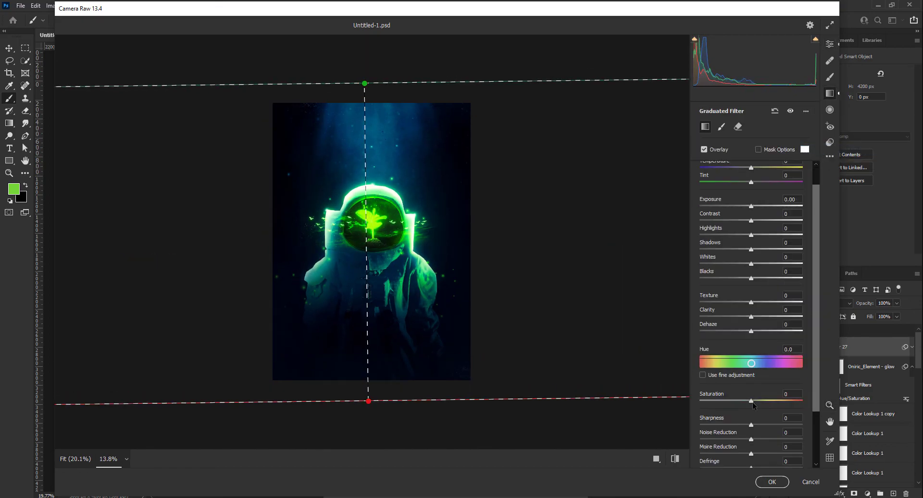
pyautogui.scroll(1, 749, 298)
pyautogui.click(753, 259)
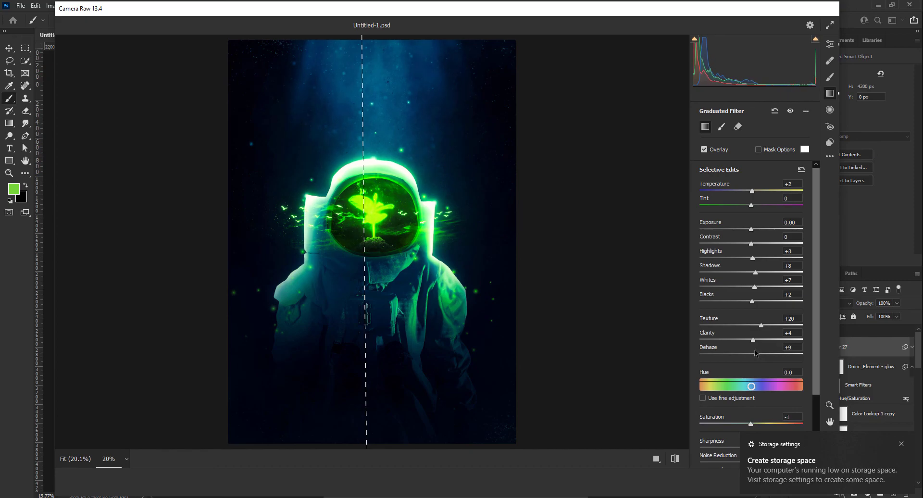
pyautogui.press('Return')
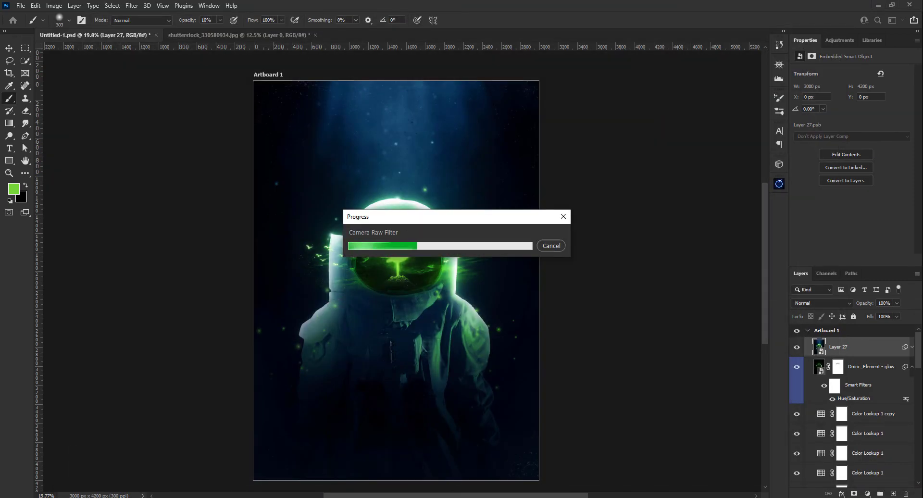